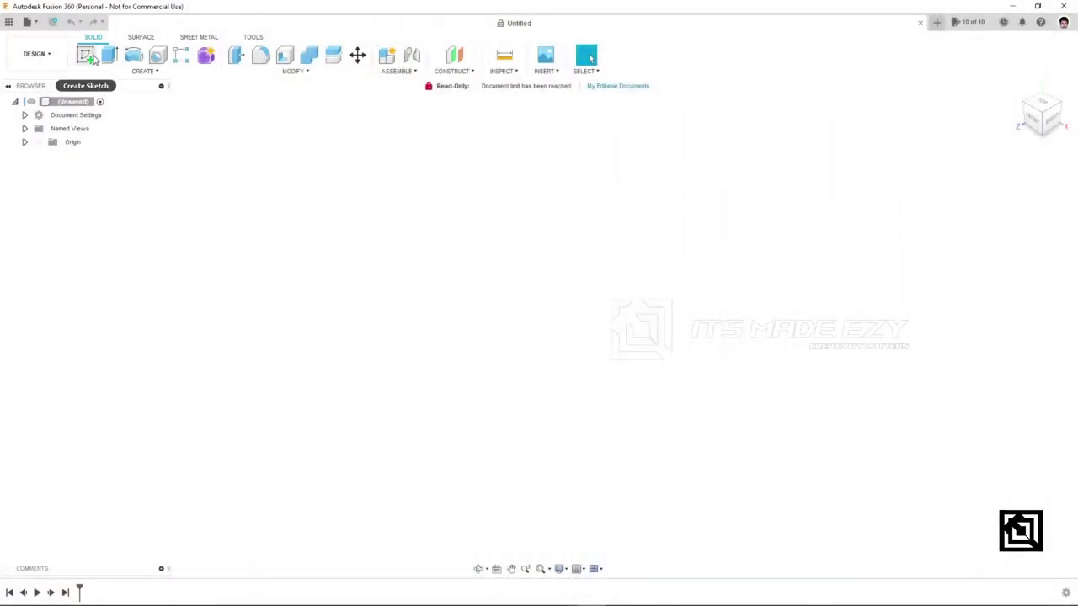
Step: On the front plane, draw a 30 mm diameter circle centred at the origin and finish the sketch
{"action": "left_click", "coordinate": [94, 59]}
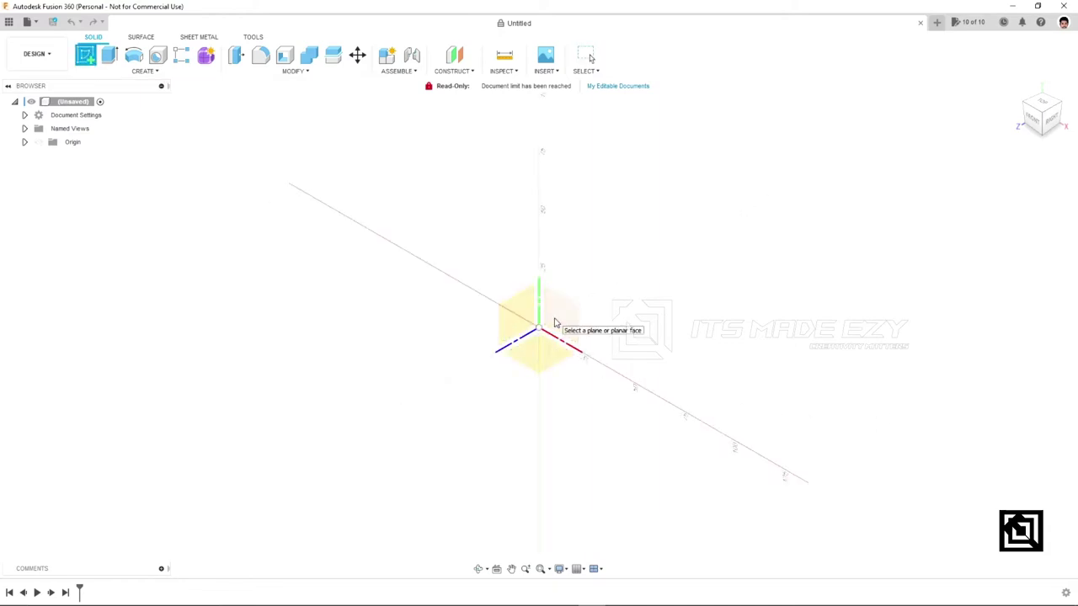
{"action": "left_click", "coordinate": [554, 323]}
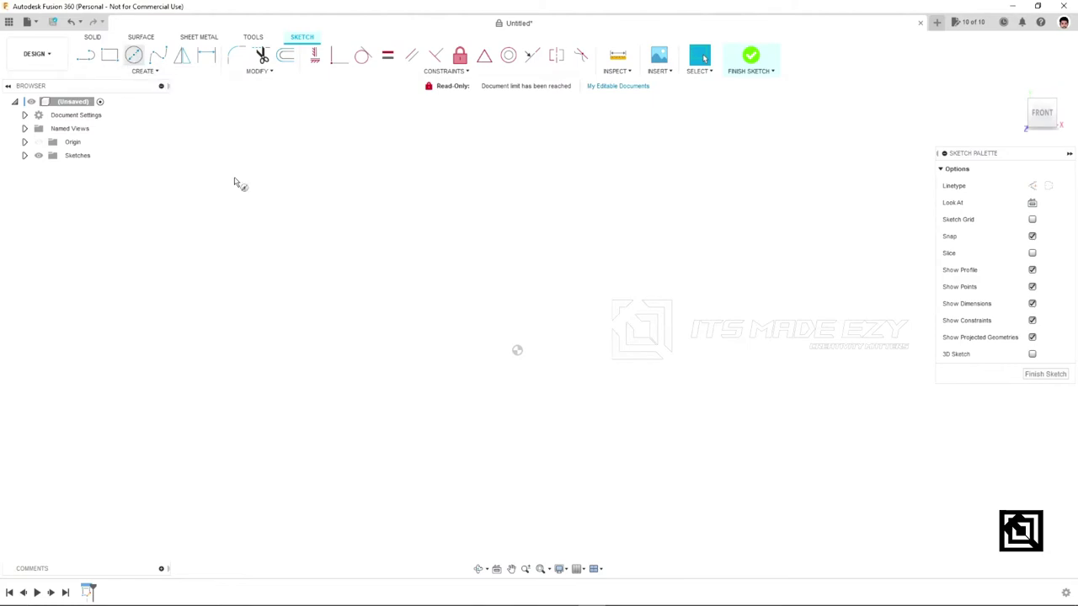
{"action": "key", "text": "c"}
{"action": "left_click", "coordinate": [517, 350]}
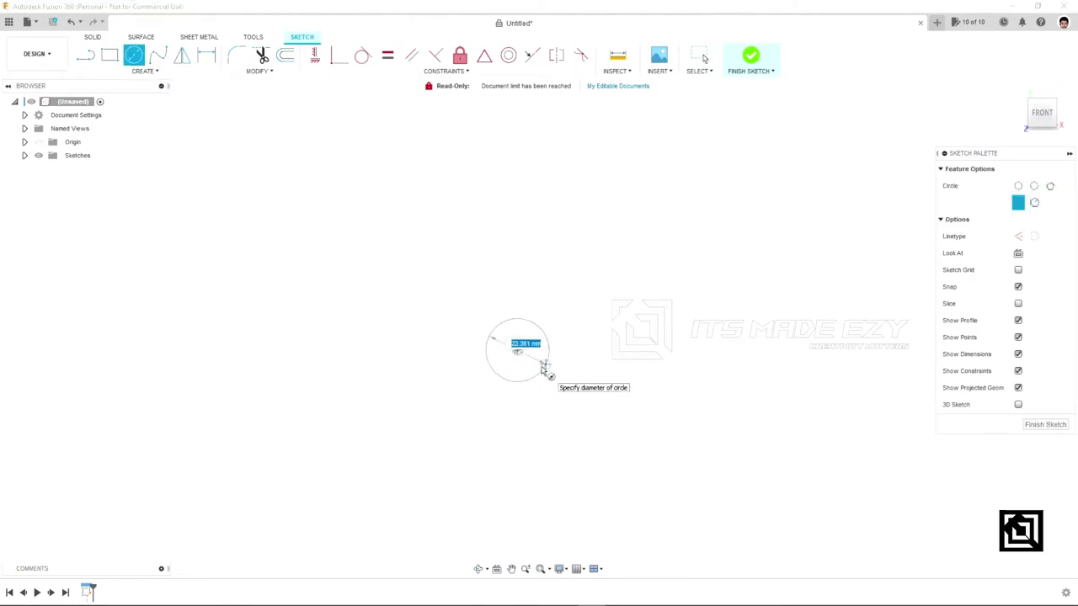
{"action": "key", "text": "Return"}
{"action": "key", "text": "Escape"}
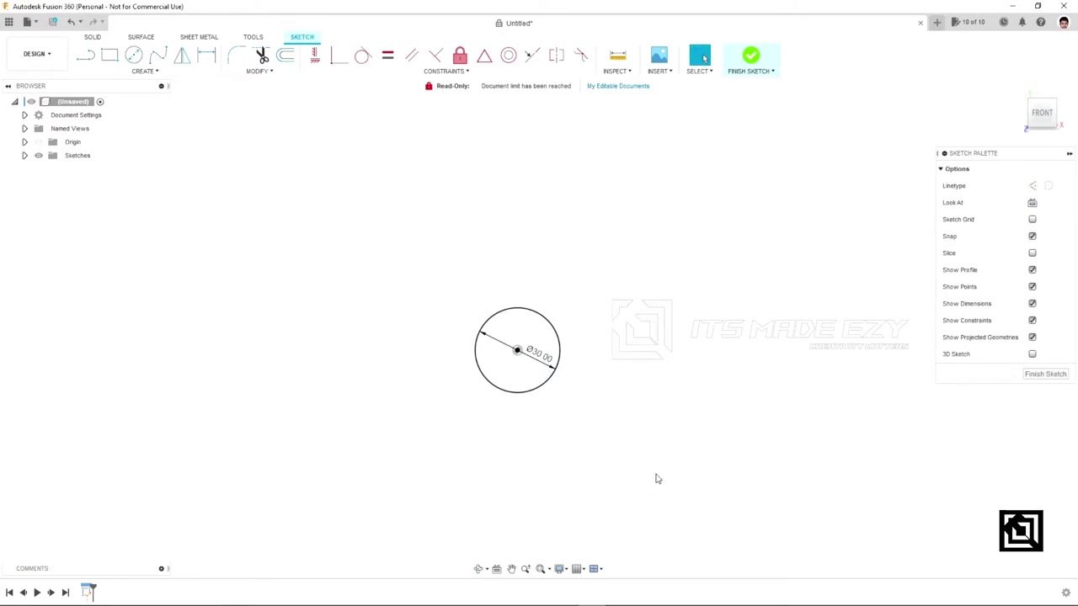
{"action": "middle_click_drag", "start_coordinate": [639, 352], "coordinate": [594, 373], "text": "shift"}
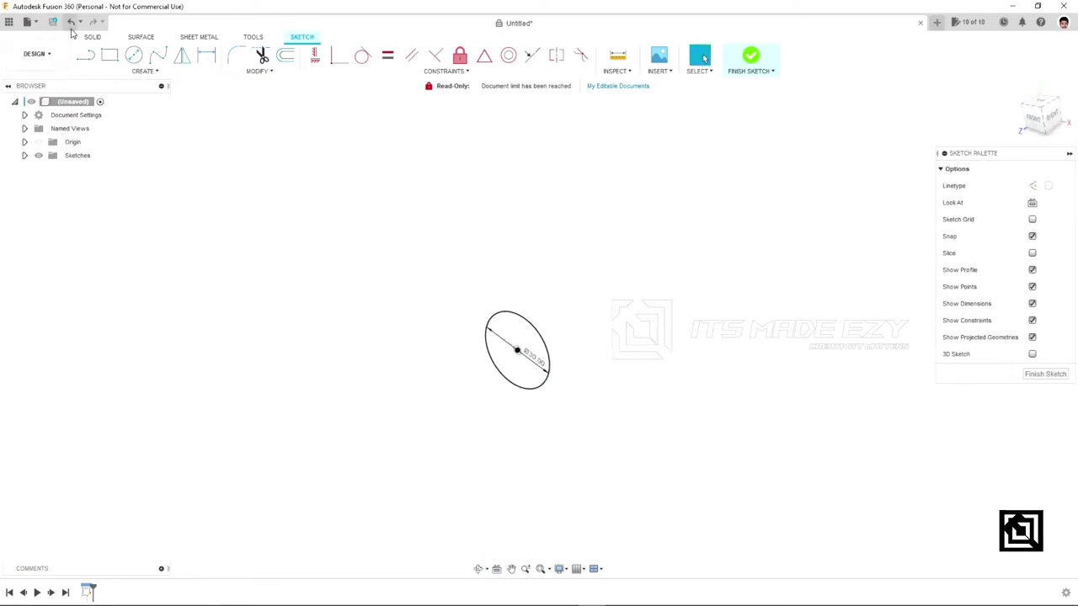
{"action": "left_click", "coordinate": [751, 57]}
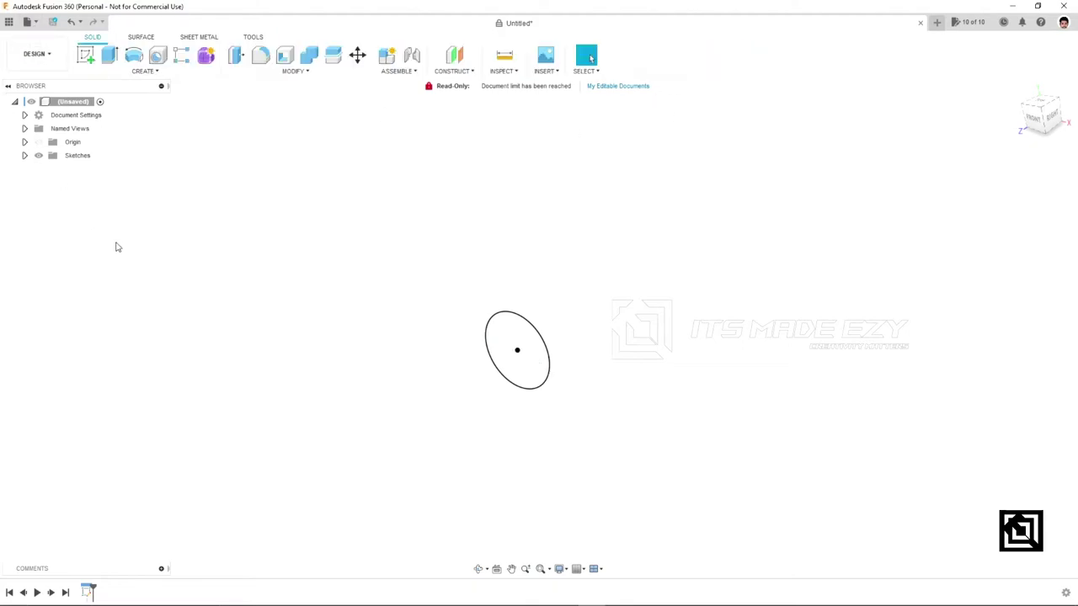
Step: Extrude the 30 mm circle 250 mm into a solid cylindrical shaft
{"action": "left_click", "coordinate": [110, 56]}
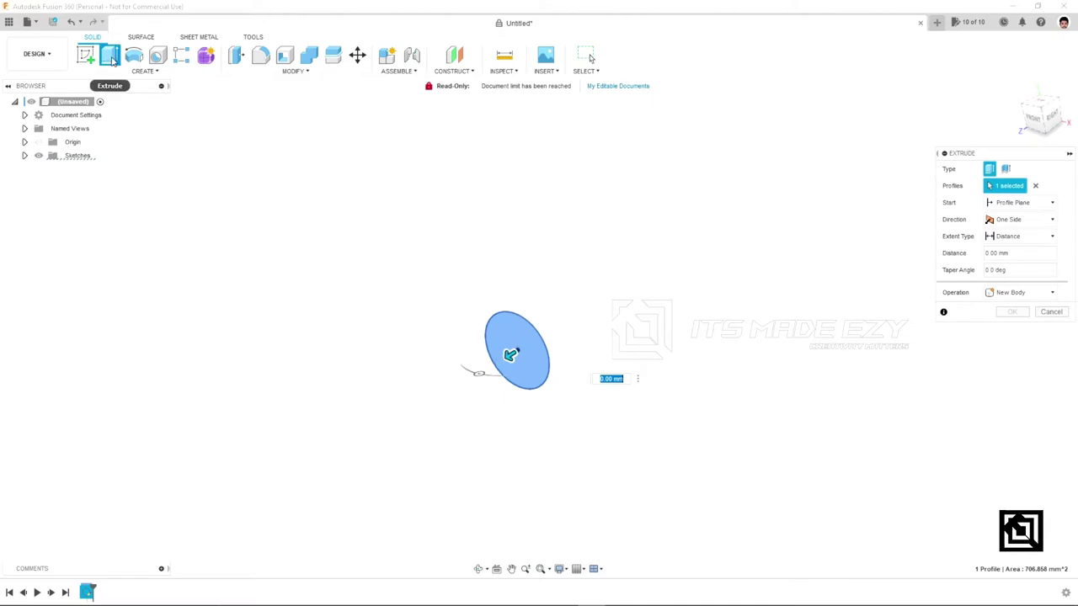
{"action": "left_click_drag", "start_coordinate": [508, 357], "coordinate": [648, 366]}
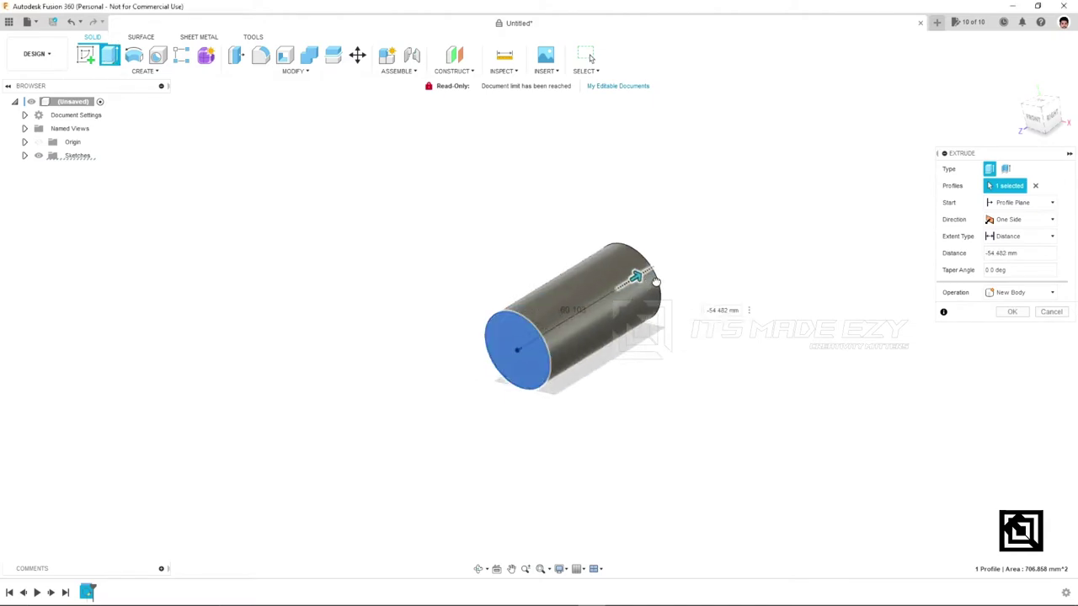
{"action": "scroll", "coordinate": [648, 367], "scroll_direction": "down", "scroll_amount": 2}
{"action": "middle_click_drag", "start_coordinate": [698, 376], "coordinate": [601, 395]}
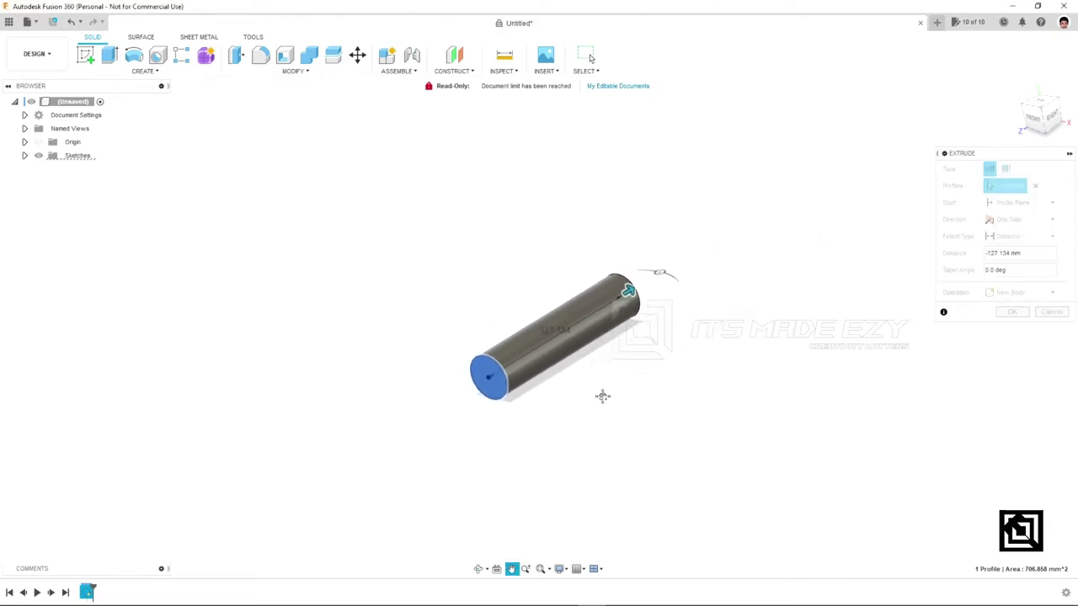
{"action": "scroll", "coordinate": [602, 395], "scroll_direction": "down", "scroll_amount": 2}
{"action": "left_click_drag", "start_coordinate": [619, 318], "coordinate": [721, 257]}
{"action": "key", "text": "Return"}
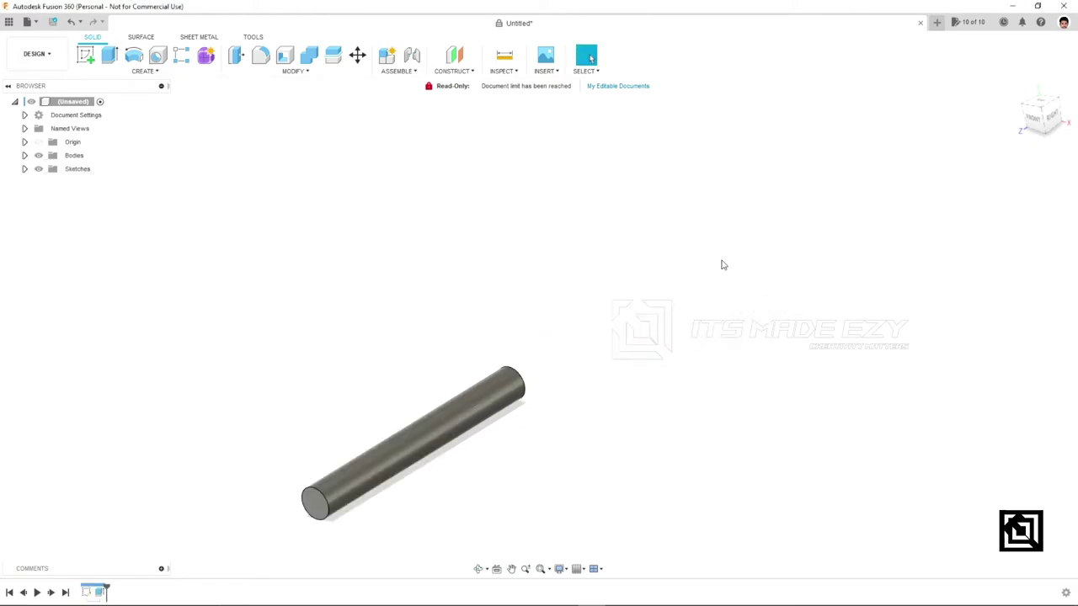
{"action": "scroll", "coordinate": [376, 553], "scroll_direction": "down", "scroll_amount": 1}
{"action": "scroll", "coordinate": [301, 547], "scroll_direction": "up", "scroll_amount": 1}
{"action": "scroll", "coordinate": [322, 544], "scroll_direction": "up", "scroll_amount": 3}
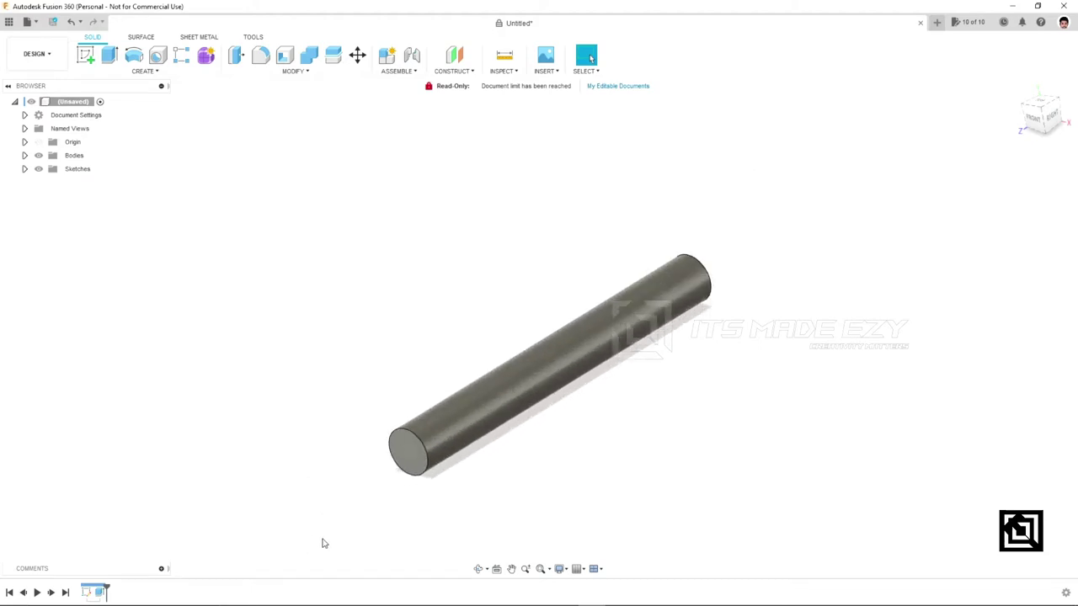
{"action": "scroll", "coordinate": [392, 534], "scroll_direction": "up", "scroll_amount": 2}
{"action": "left_click", "coordinate": [449, 414]}
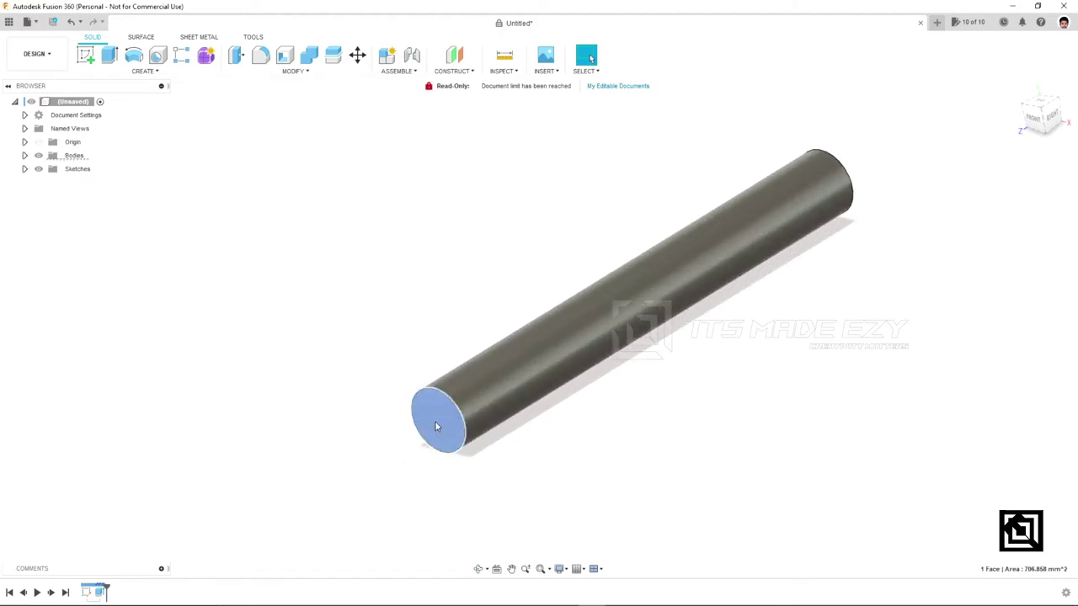
Step: Start a sketch on the shaft's end face and draw a 50 mm circle centred on the axis
{"action": "right_click", "coordinate": [435, 421]}
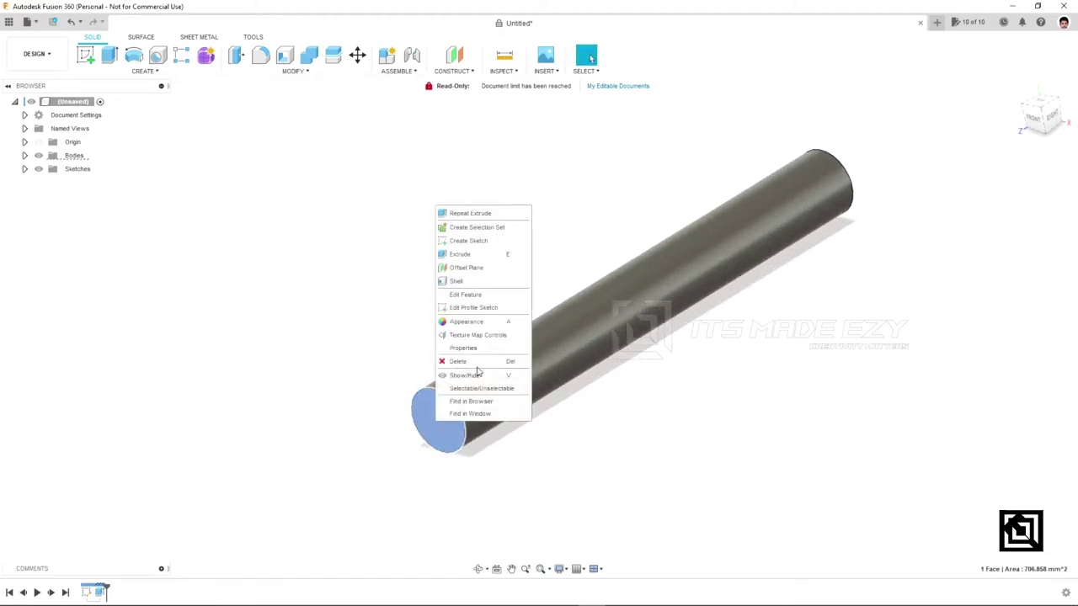
{"action": "left_click", "coordinate": [468, 241]}
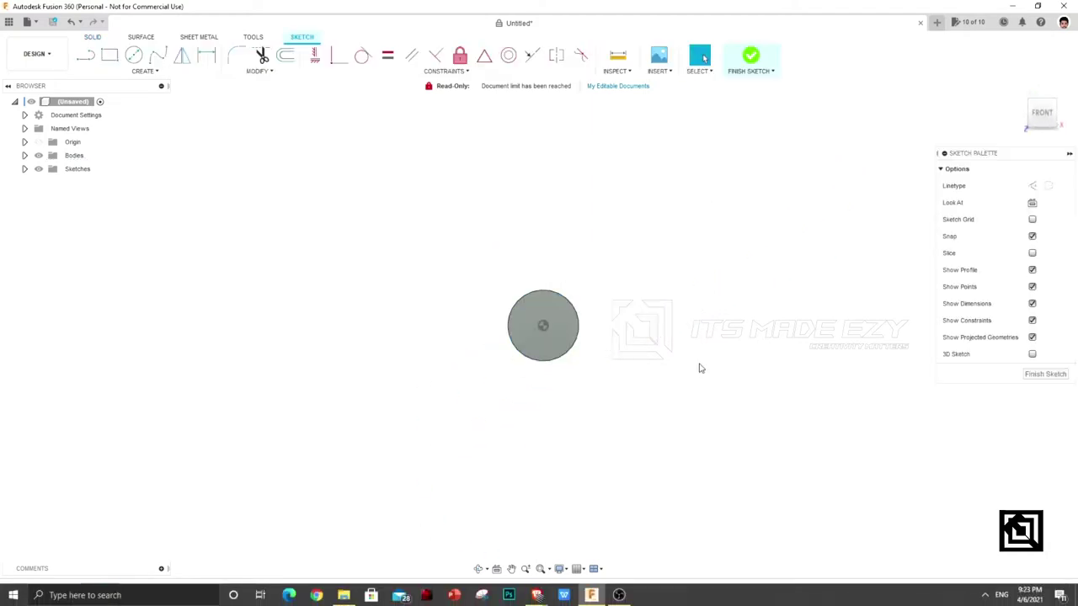
{"action": "left_click", "coordinate": [139, 56]}
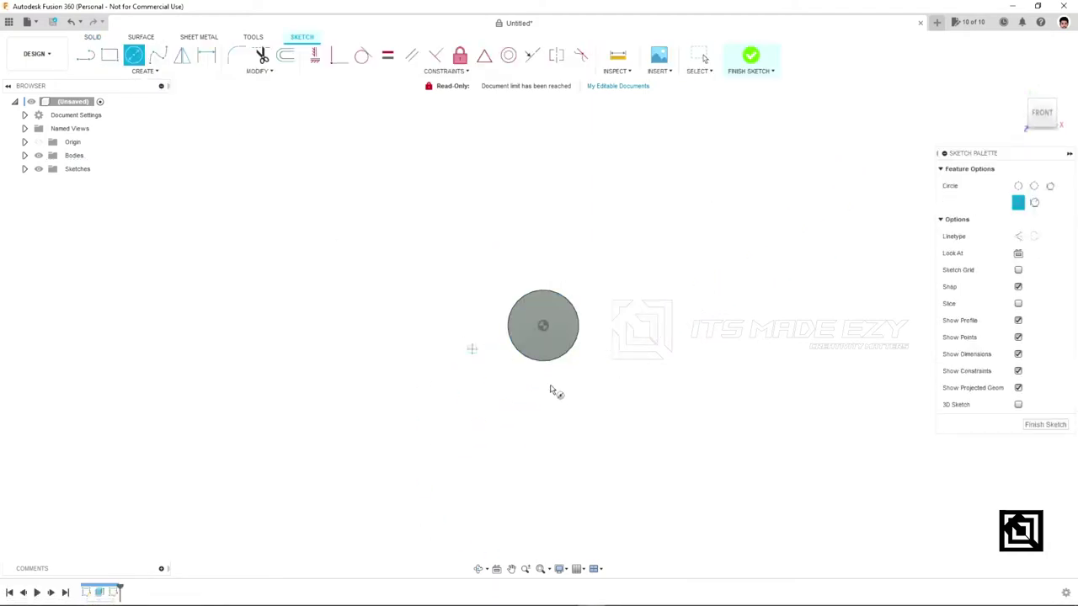
{"action": "left_click", "coordinate": [543, 326]}
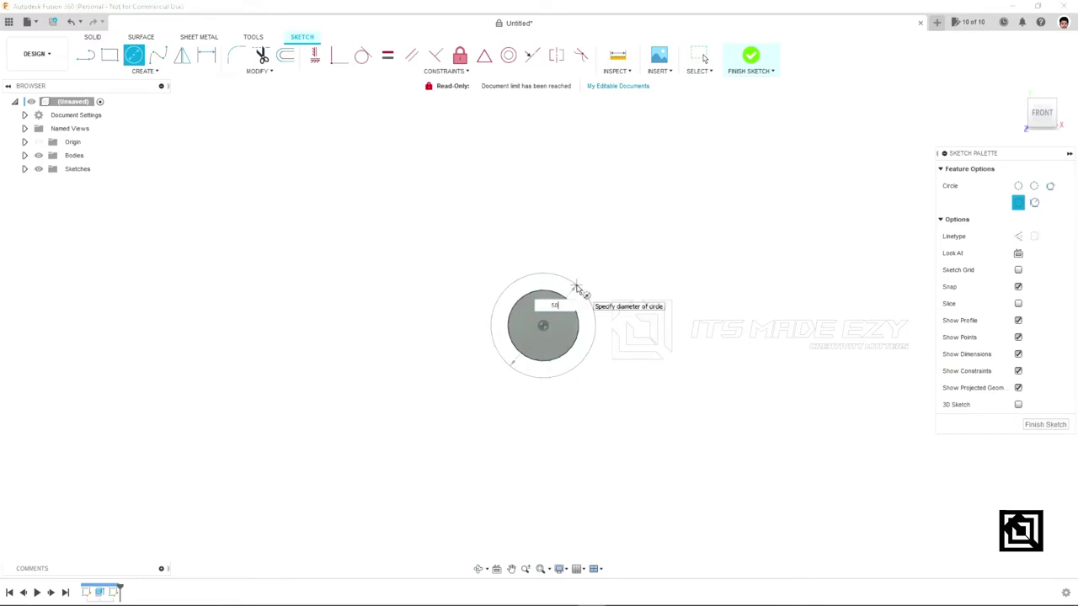
{"action": "key", "text": "Return"}
{"action": "key", "text": "Escape"}
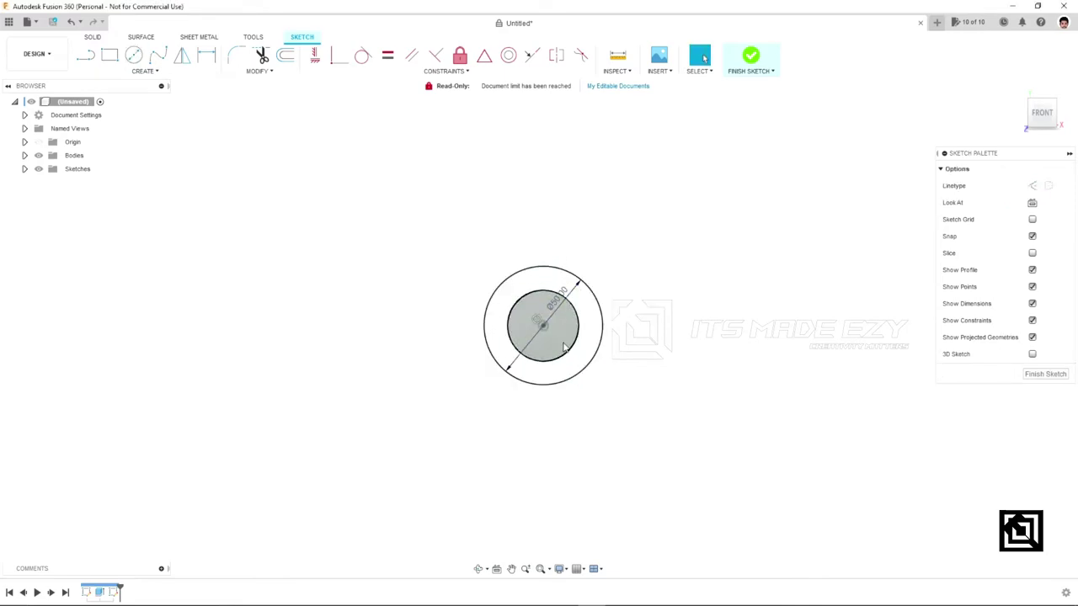
Step: Add a concentric 15 mm circle and finish the end-face sketch
{"action": "left_click", "coordinate": [134, 56]}
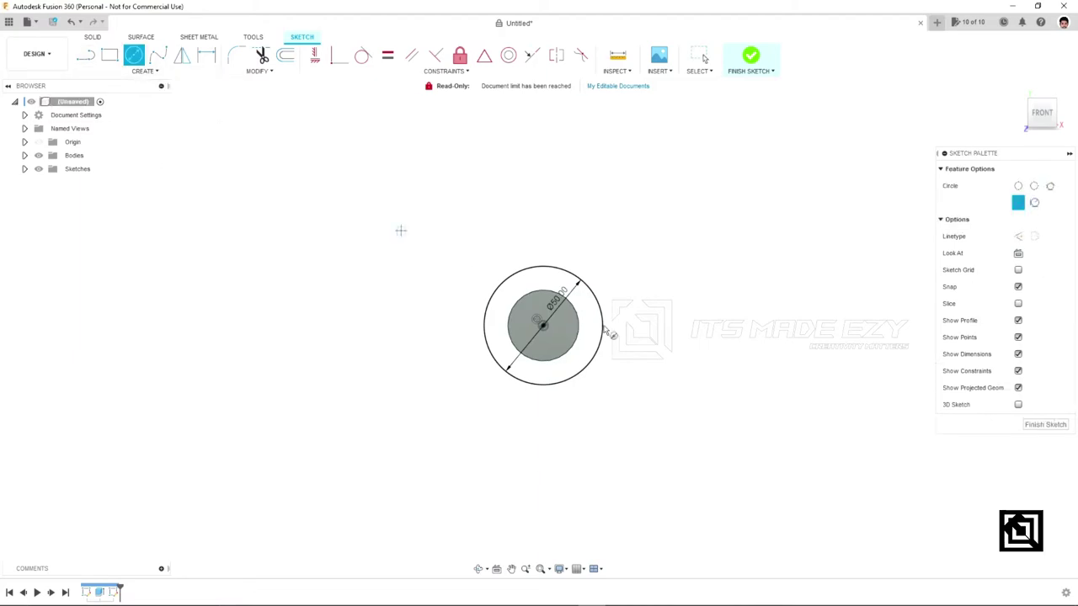
{"action": "left_click", "coordinate": [543, 325]}
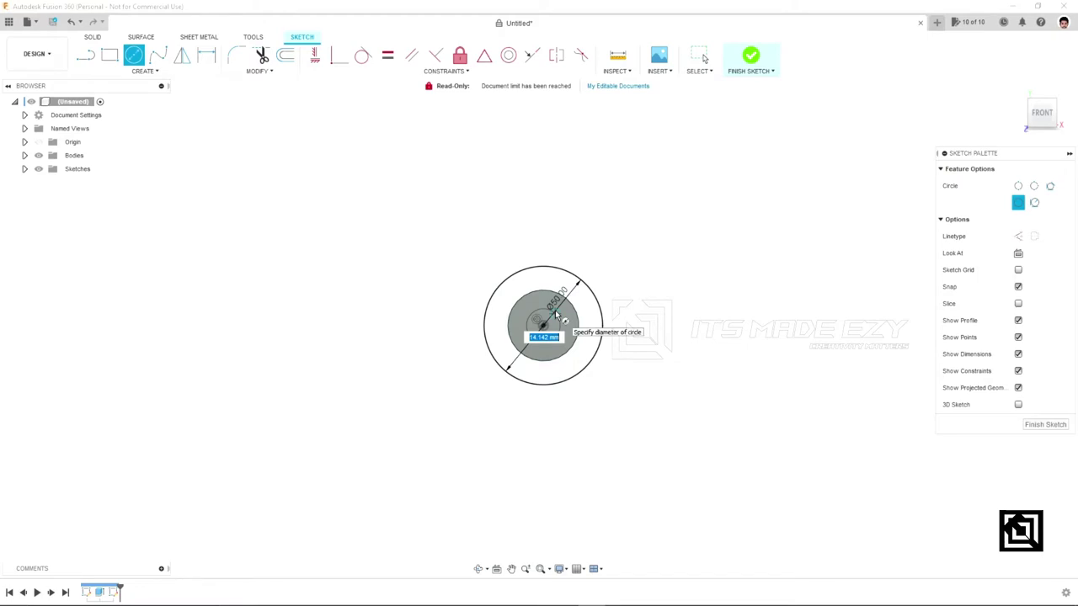
{"action": "type", "text": "15"}
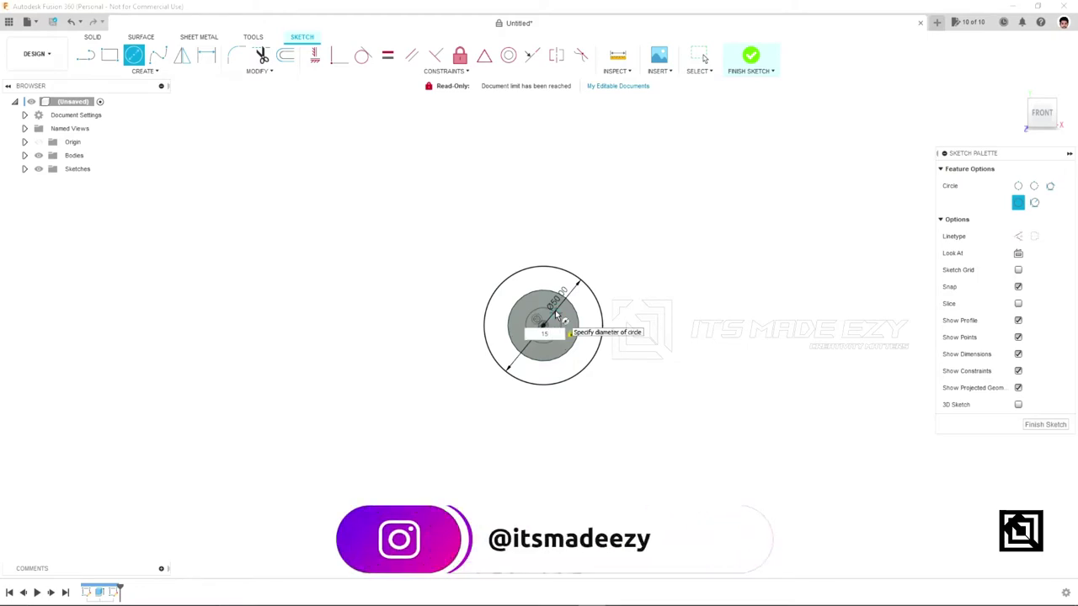
{"action": "key", "text": "Return"}
{"action": "key", "text": "Escape"}
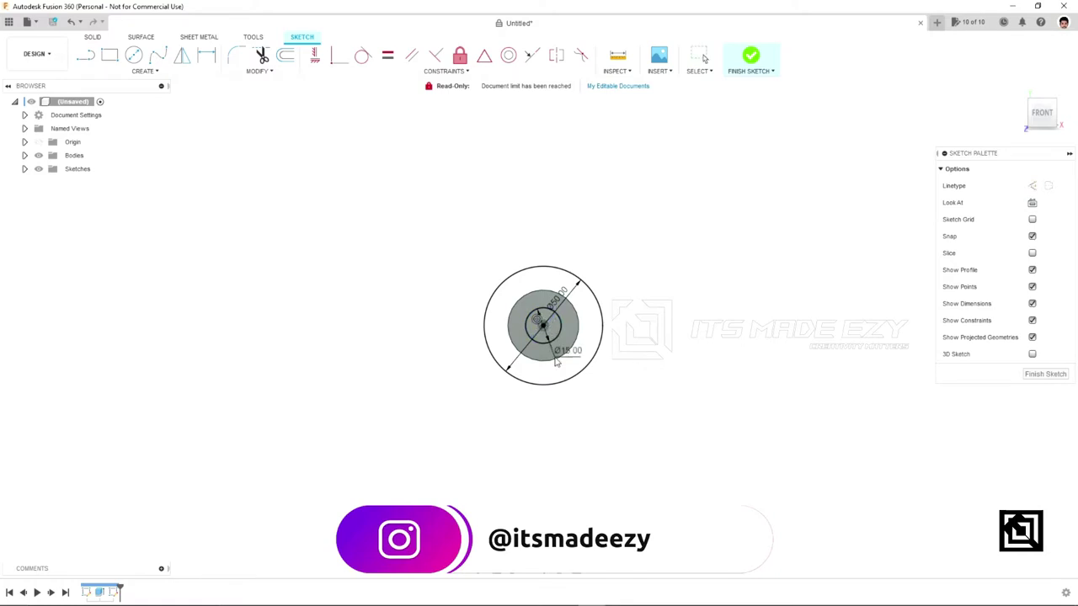
{"action": "middle_click_drag", "start_coordinate": [681, 378], "coordinate": [642, 398], "text": "shift"}
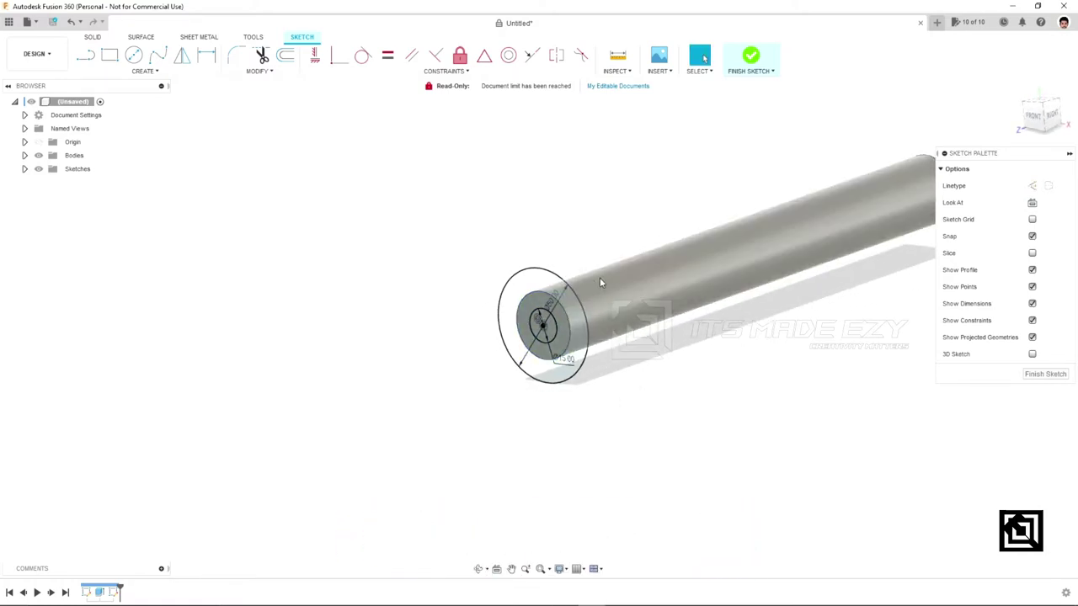
{"action": "left_click", "coordinate": [749, 56]}
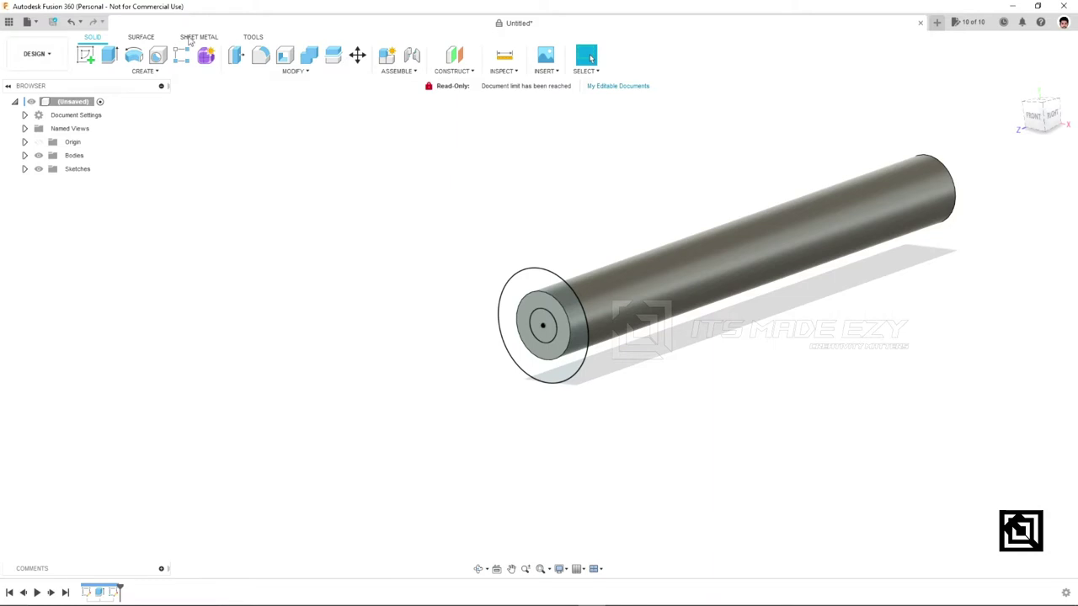
Step: Press-pull the 50 mm ring profiles along the shaft as a joined collar with a 15 mm bore
{"action": "left_click", "coordinate": [235, 56]}
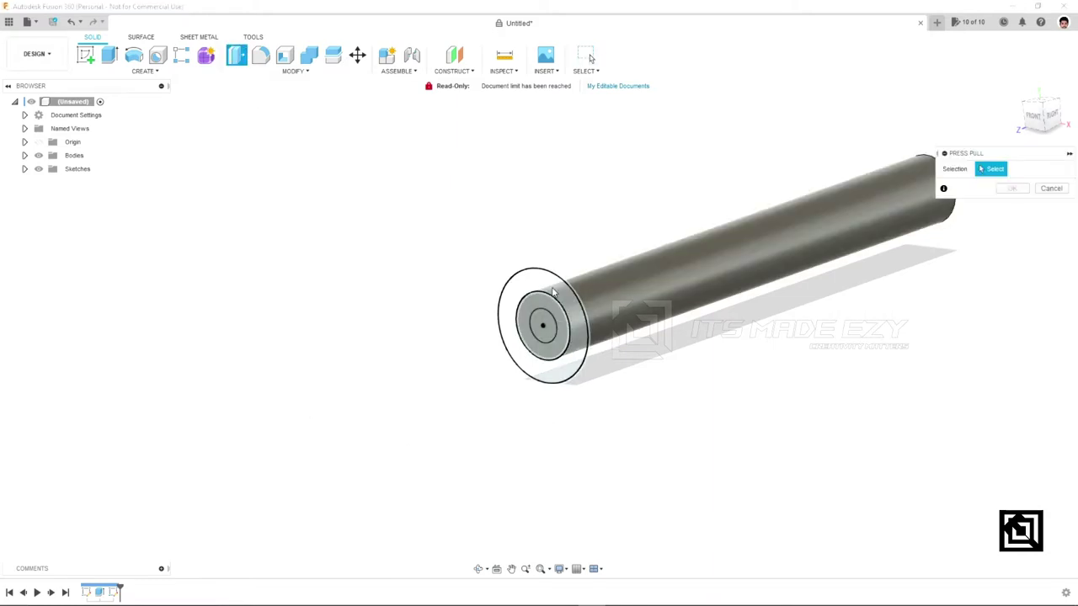
{"action": "left_click", "coordinate": [553, 291]}
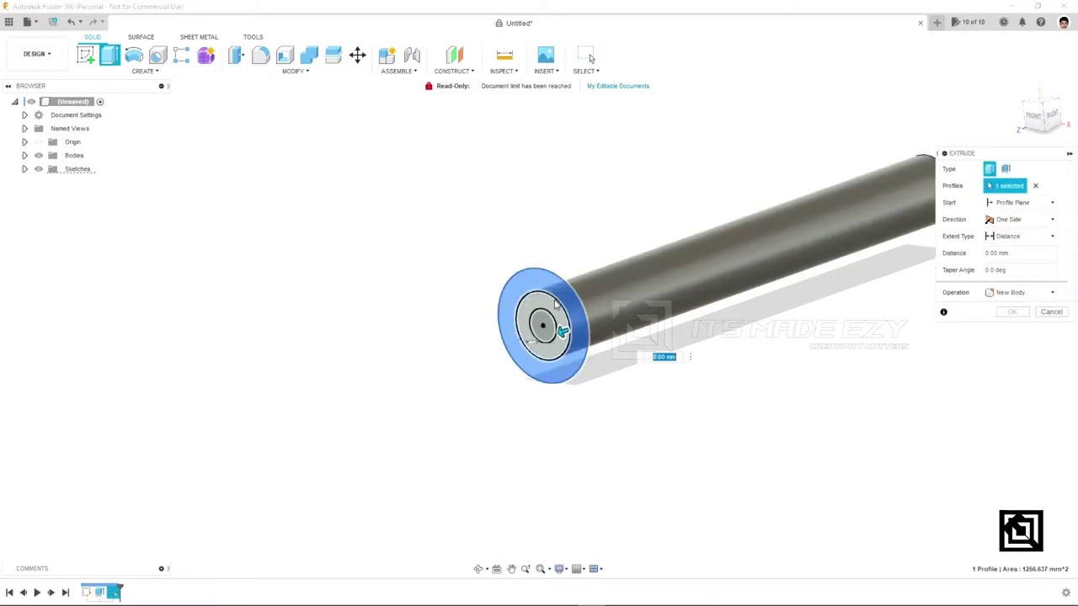
{"action": "left_click", "coordinate": [552, 358]}
{"action": "left_click_drag", "start_coordinate": [547, 328], "coordinate": [434, 368]}
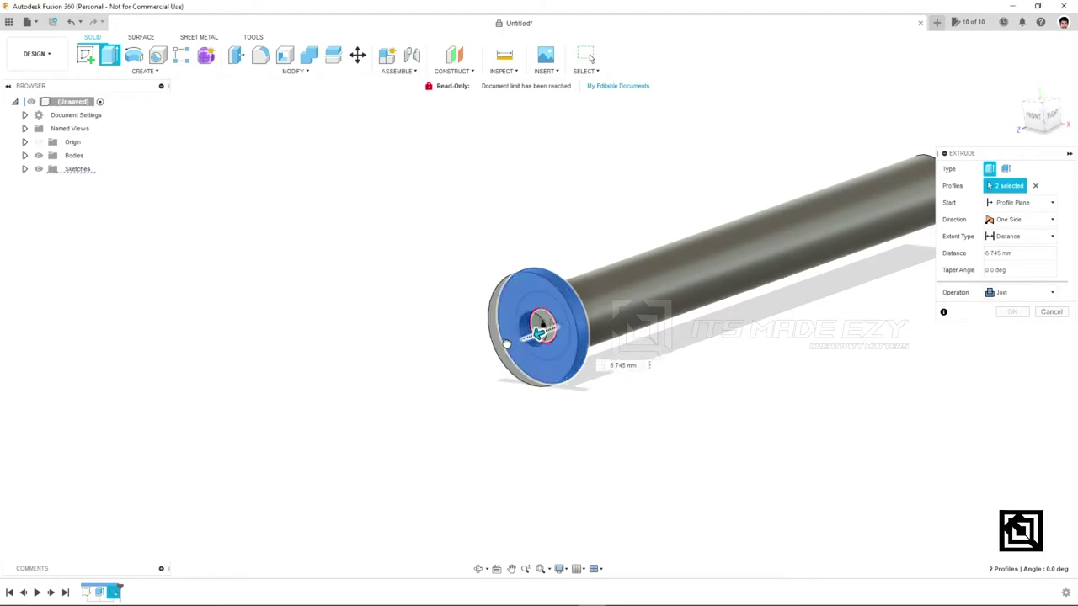
{"action": "left_click_drag", "start_coordinate": [433, 368], "coordinate": [470, 358]}
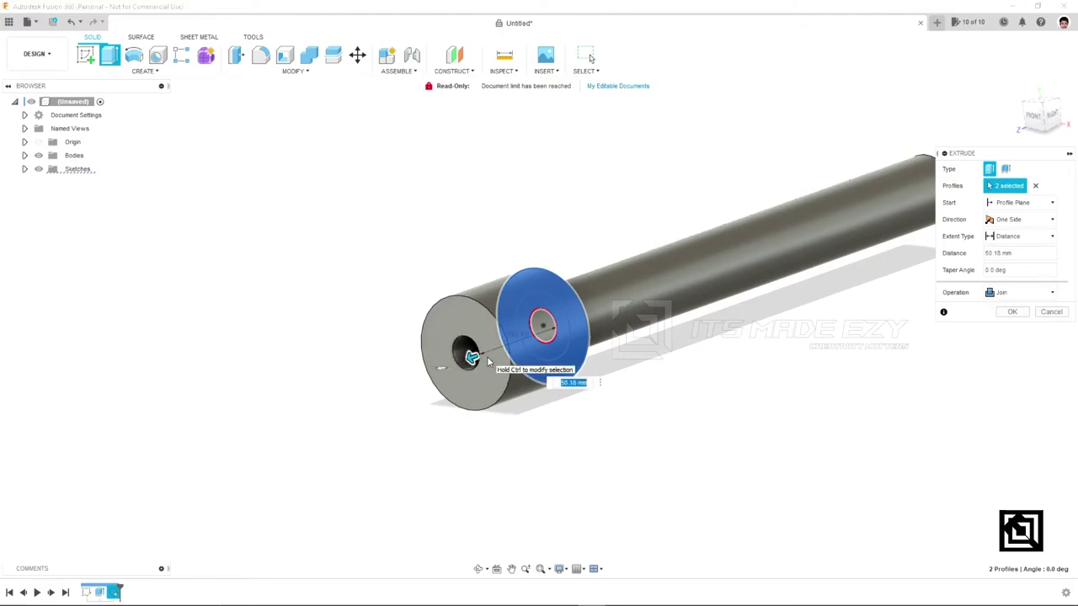
{"action": "key", "text": "Return"}
{"action": "mouse_move", "coordinate": [486, 357]}
{"action": "middle_mouse_down", "text": "shift"}
{"action": "mouse_move", "coordinate": [645, 360]}
{"action": "mouse_move", "coordinate": [687, 343]}
{"action": "middle_mouse_up", "text": "shift"}
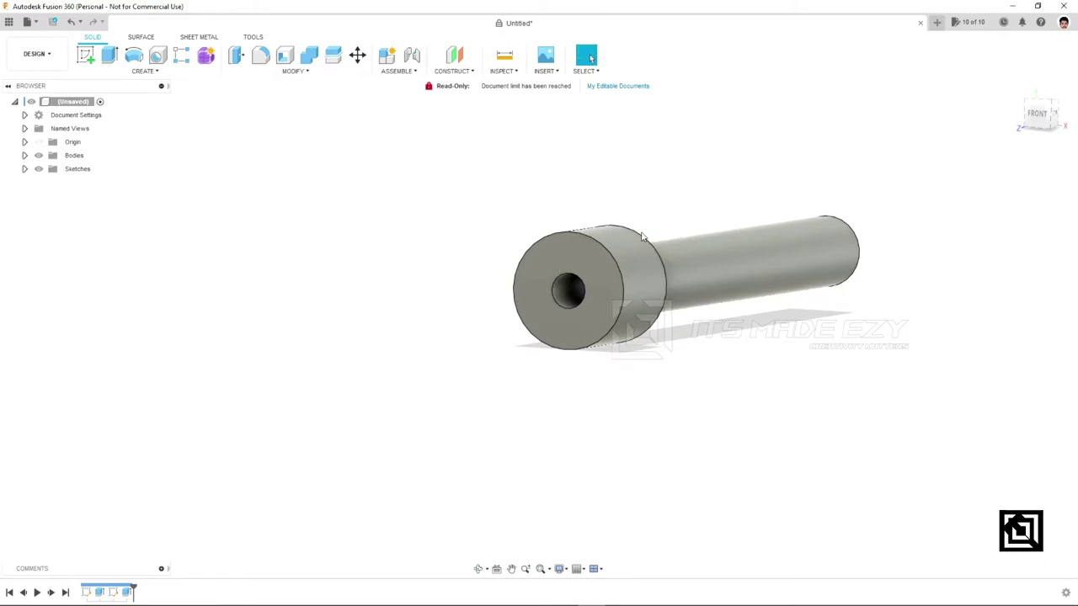
Step: Edit the shaft sketch to change the inner circle from 15 mm to Ø20
{"action": "right_click", "coordinate": [115, 592]}
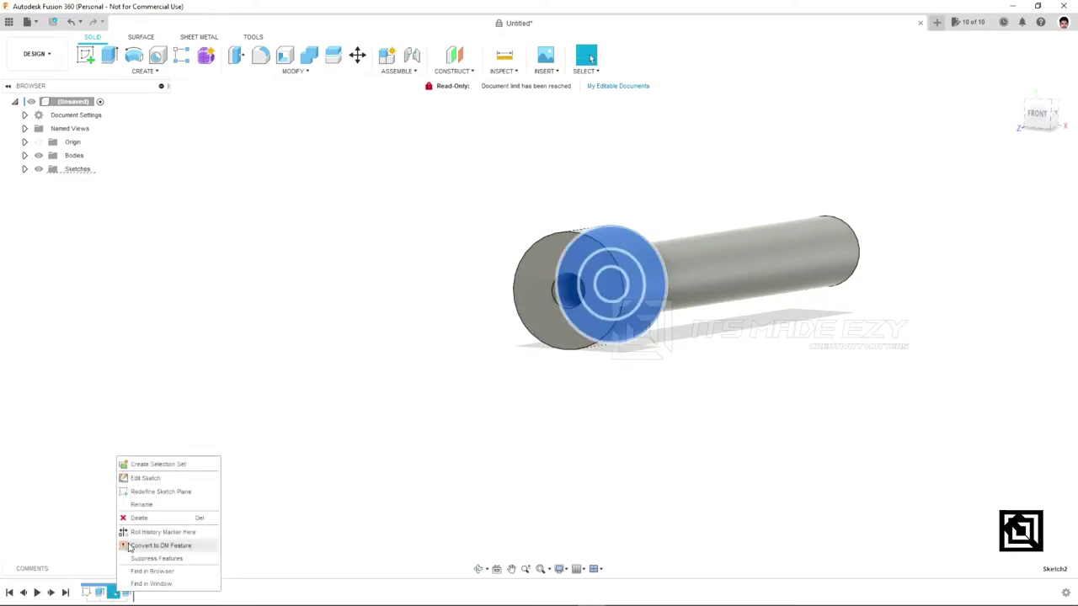
{"action": "left_click", "coordinate": [144, 478]}
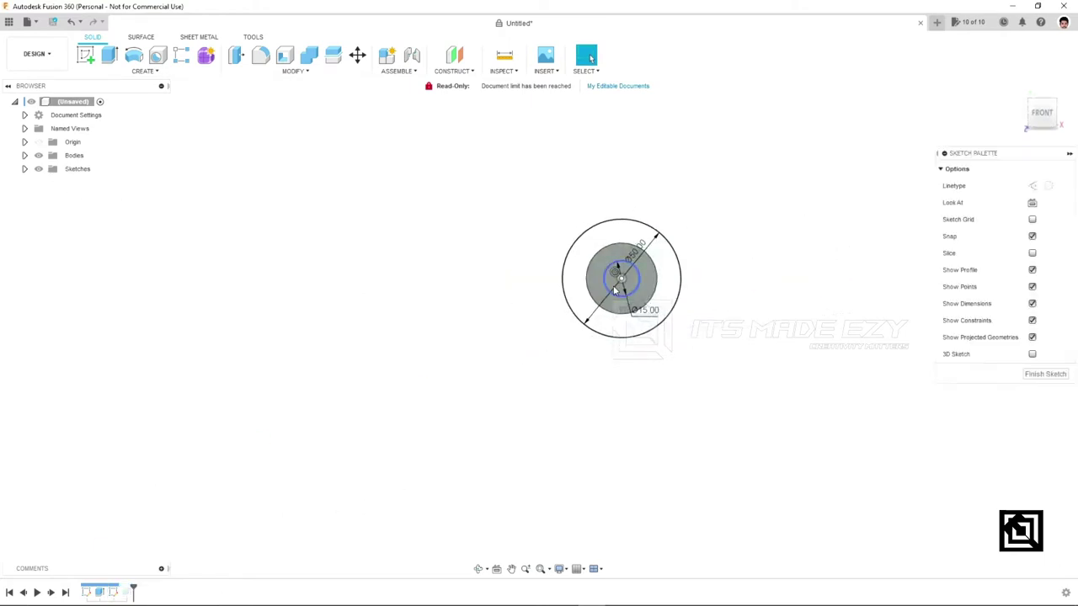
{"action": "double_click", "coordinate": [654, 314]}
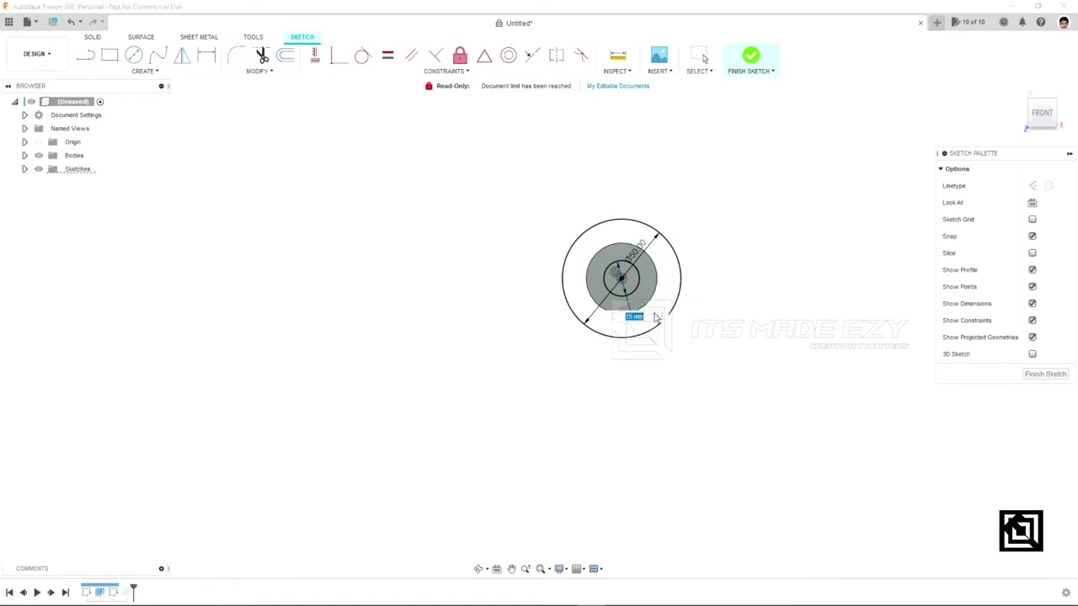
{"action": "key", "text": "Return"}
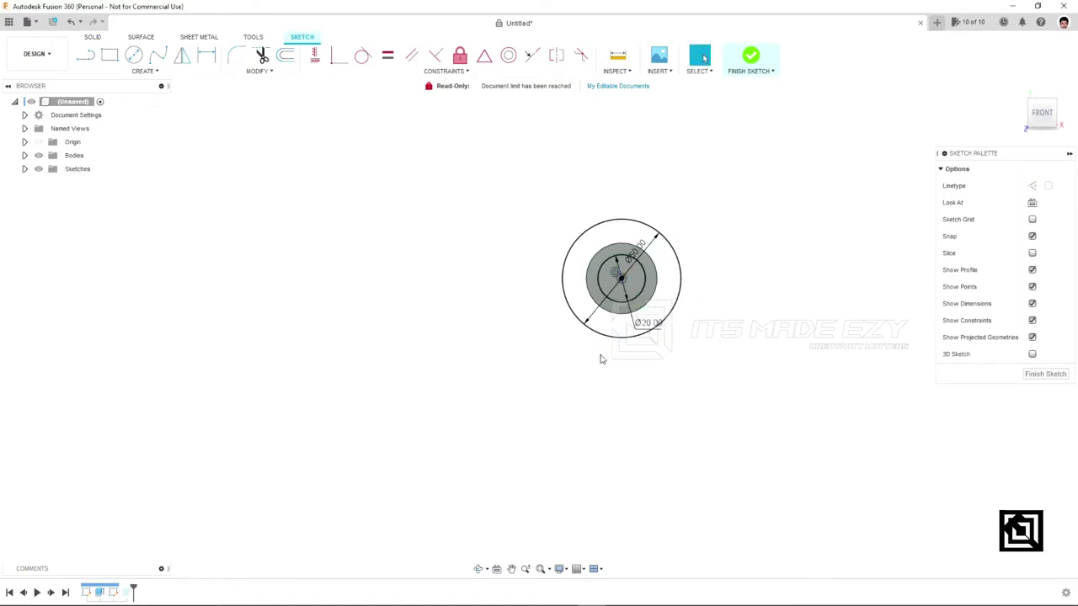
{"action": "left_click", "coordinate": [1044, 376]}
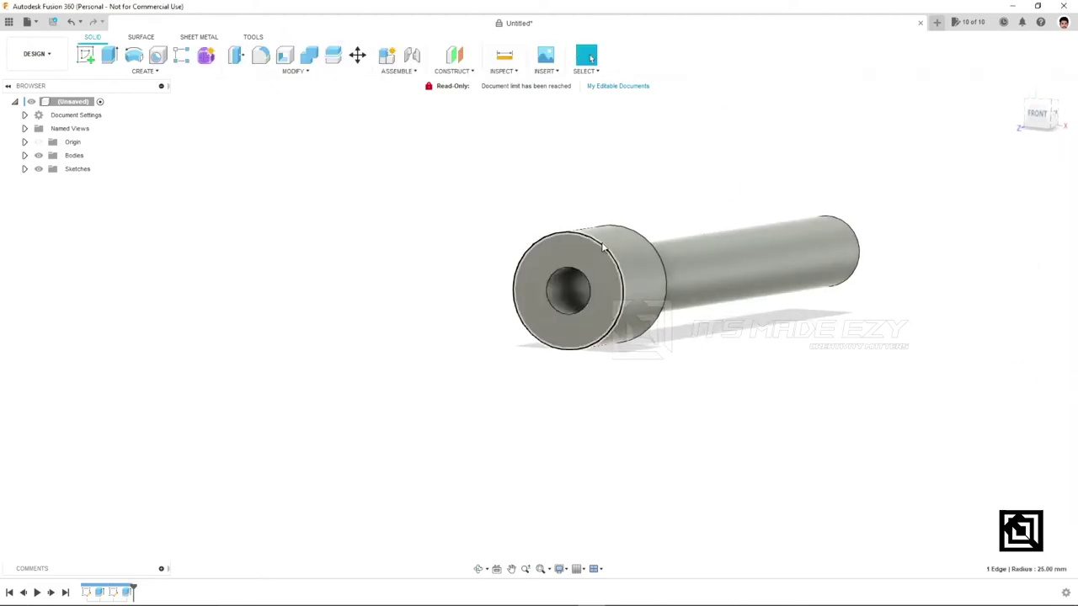
Step: Edit the second sketch's outer circle diameter to 16 so the collar shrinks
{"action": "right_click", "coordinate": [118, 593]}
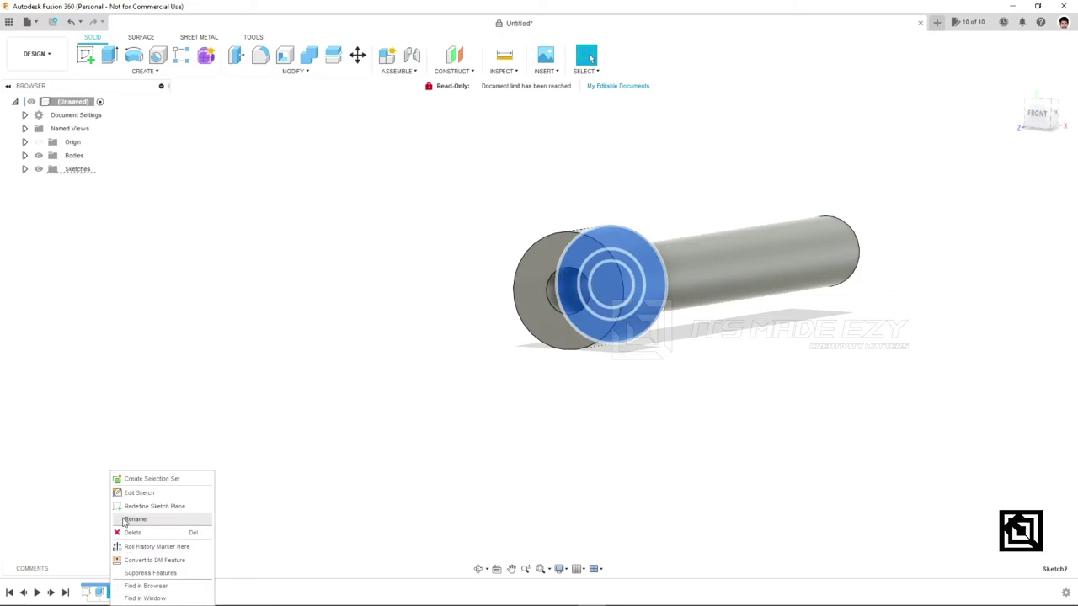
{"action": "left_click", "coordinate": [143, 505]}
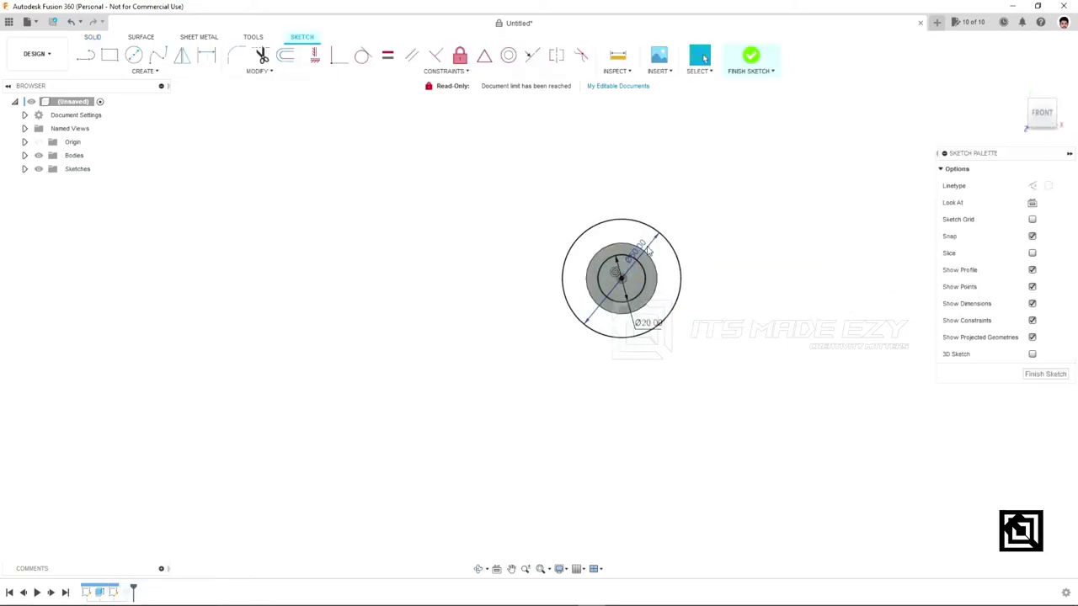
{"action": "double_click", "coordinate": [645, 249]}
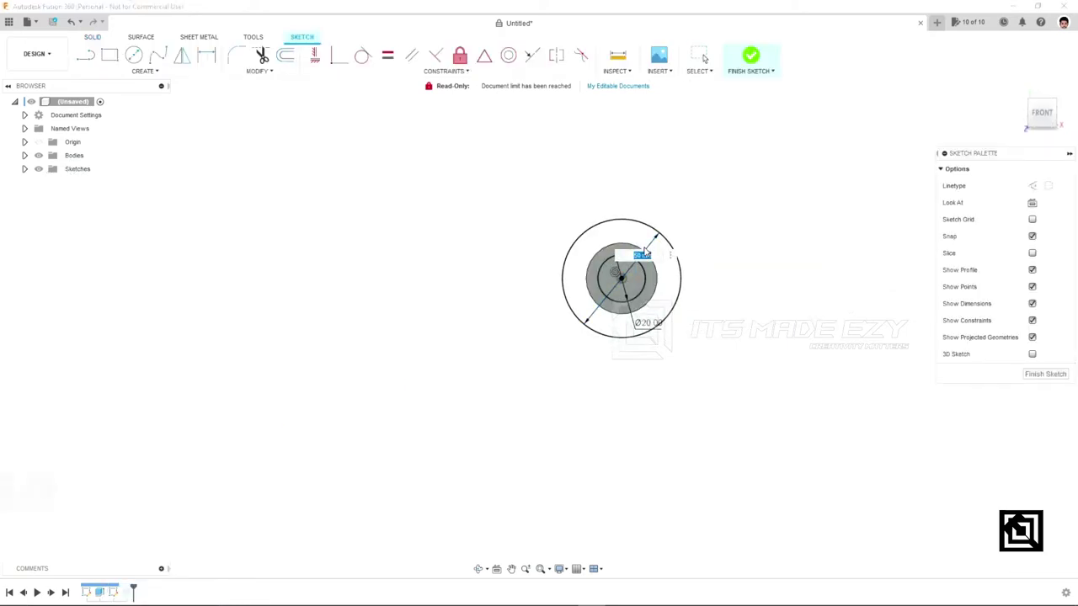
{"action": "type", "text": "16"}
{"action": "key", "text": "Return"}
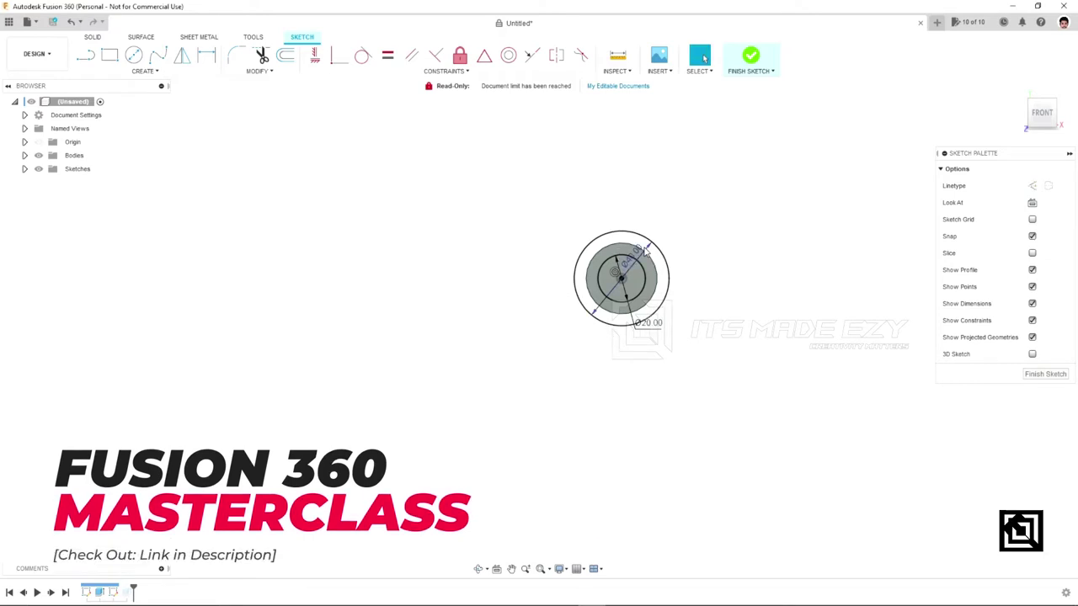
{"action": "left_click", "coordinate": [1065, 377]}
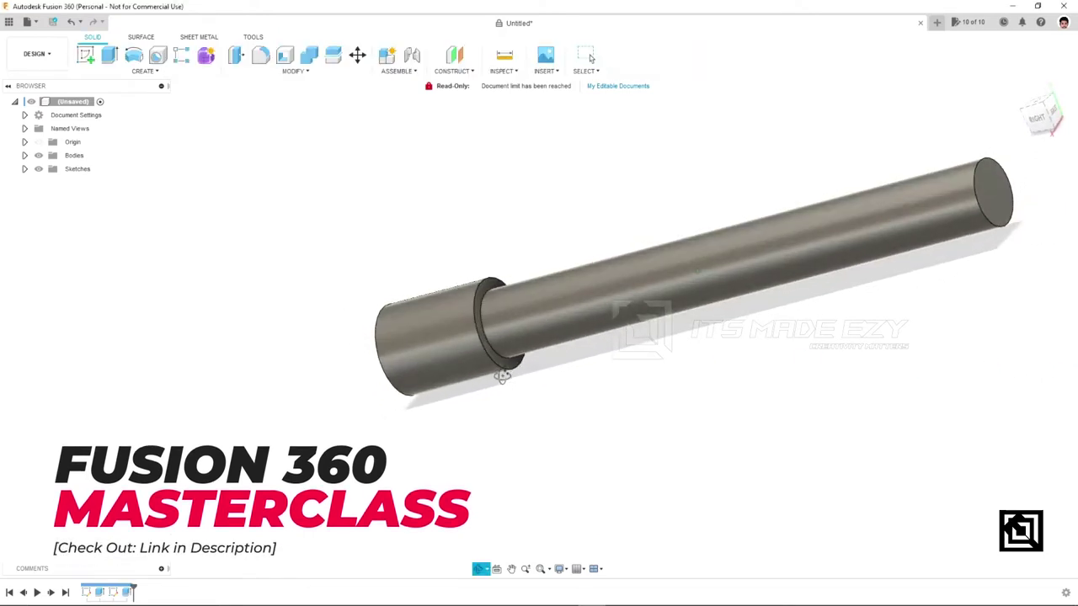
{"action": "left_click_drag", "start_coordinate": [532, 373], "coordinate": [533, 340]}
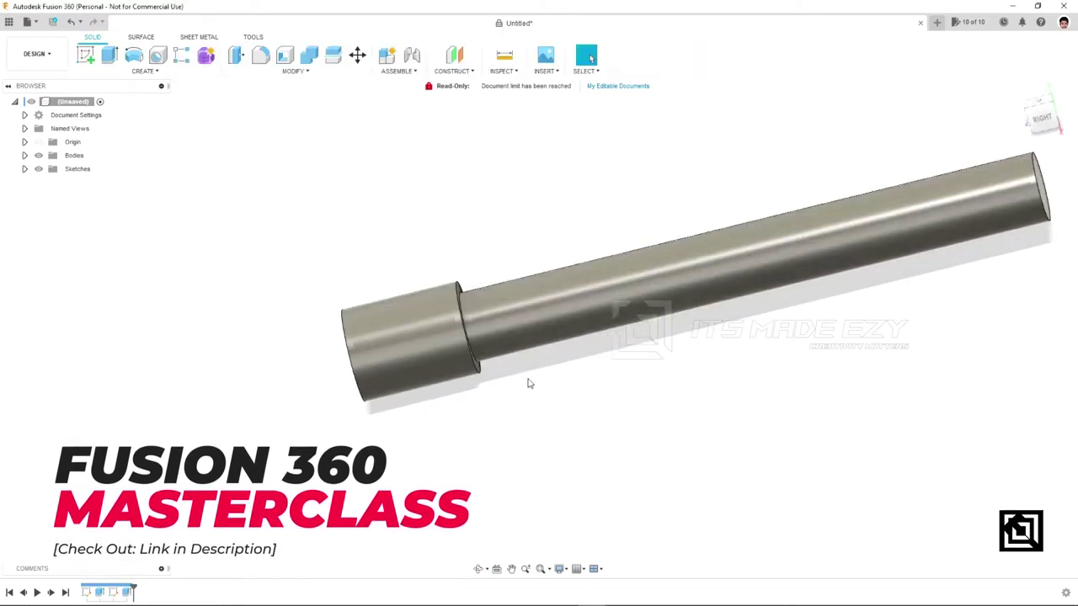
Step: Press-pull the shaft's small end face outward by 50 mm to lengthen the shaft
{"action": "key", "text": "Escape"}
{"action": "scroll", "coordinate": [549, 338], "scroll_direction": "down", "scroll_amount": 3}
{"action": "middle_click_drag", "start_coordinate": [549, 339], "coordinate": [773, 249], "text": "shift"}
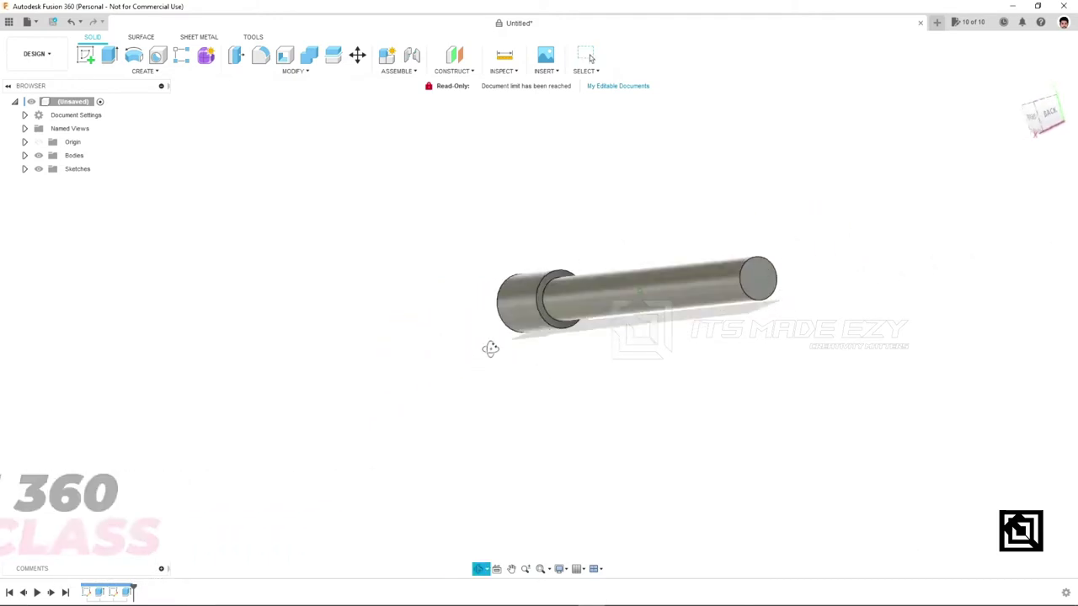
{"action": "middle_click_drag", "start_coordinate": [774, 249], "coordinate": [782, 278], "text": "shift"}
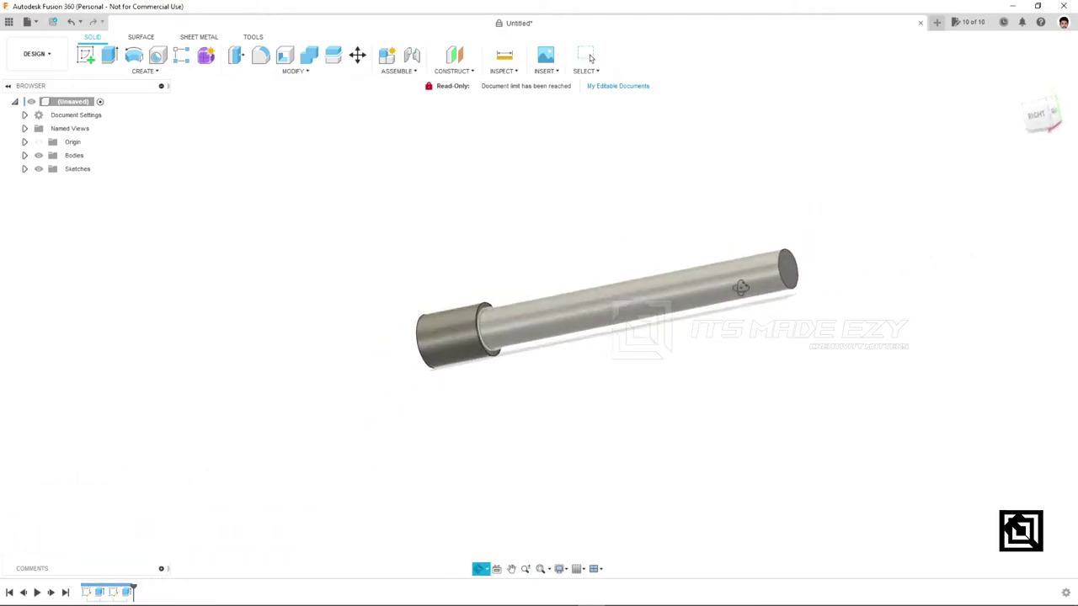
{"action": "left_click", "coordinate": [236, 55]}
{"action": "left_click", "coordinate": [776, 272]}
{"action": "type", "text": "50"}
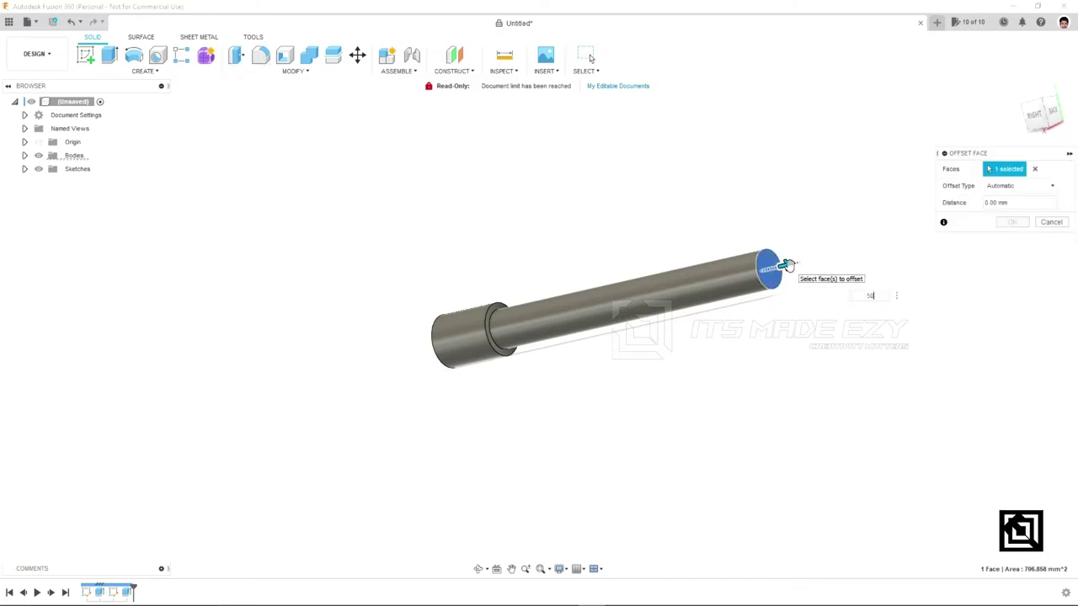
{"action": "key", "text": "Return"}
{"action": "middle_click_drag", "start_coordinate": [532, 376], "coordinate": [407, 407]}
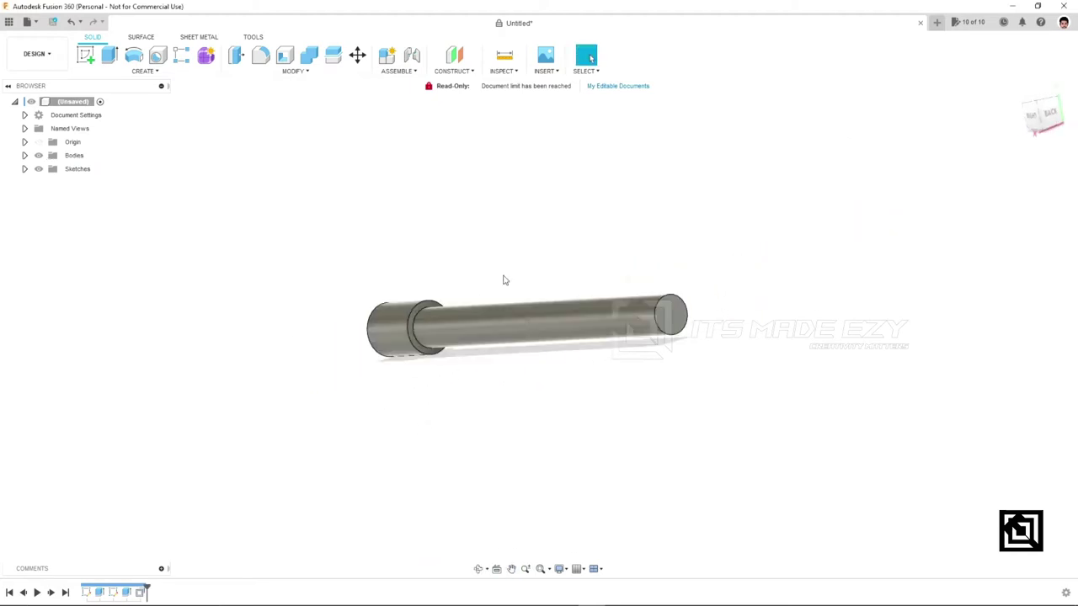
{"action": "left_click", "coordinate": [461, 57]}
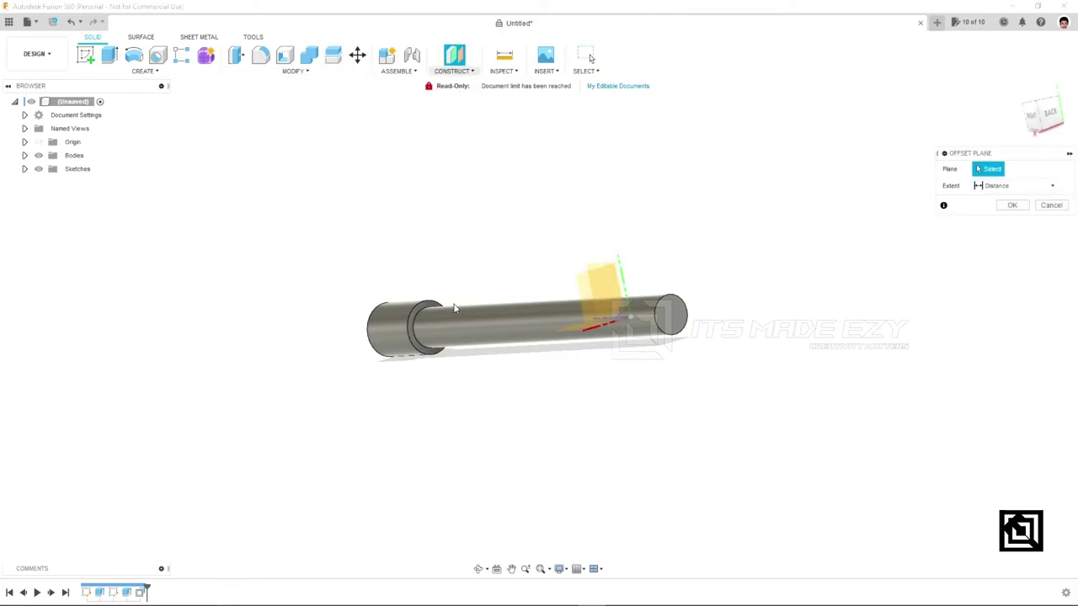
Step: Create Plane1 offset 27.105 mm from the collar's step ring face along the shaft
{"action": "scroll", "coordinate": [435, 320], "scroll_direction": "up", "scroll_amount": 2}
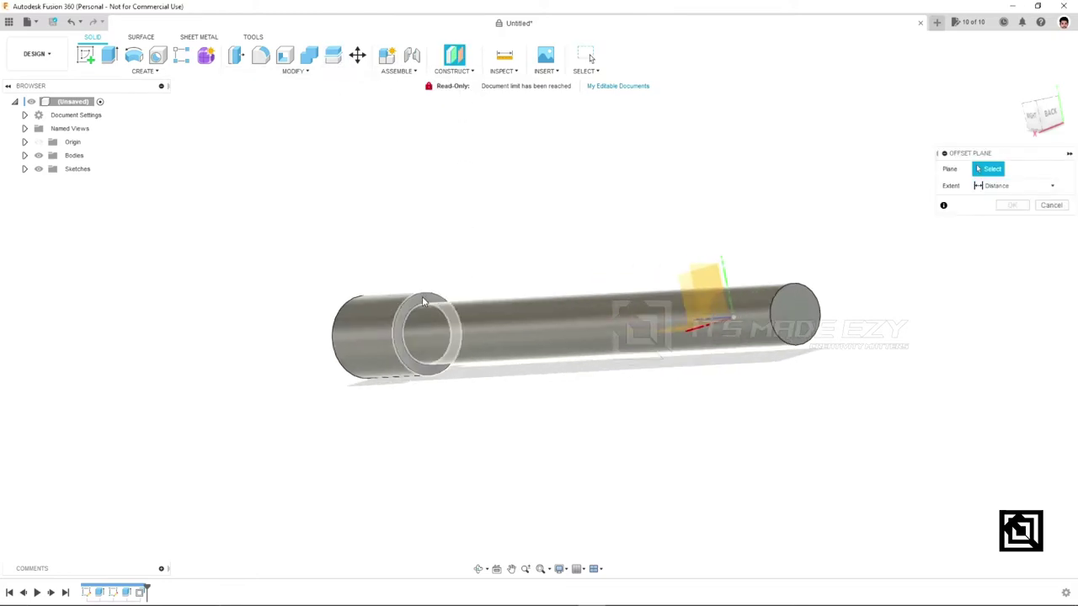
{"action": "left_click", "coordinate": [409, 338]}
{"action": "left_click_drag", "start_coordinate": [409, 339], "coordinate": [435, 355]}
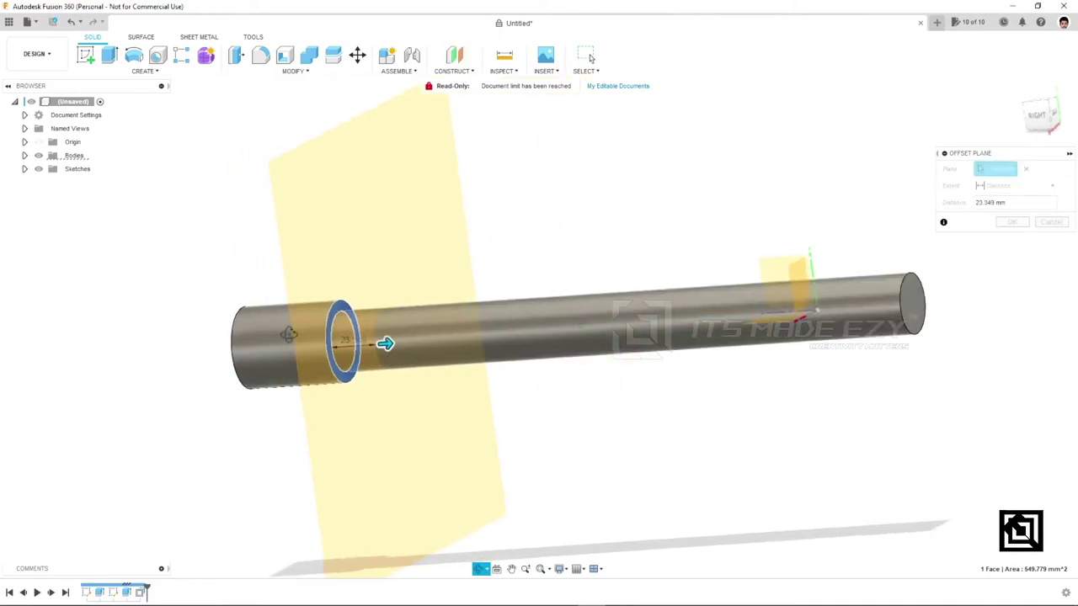
{"action": "middle_click_drag", "start_coordinate": [434, 354], "coordinate": [342, 338], "text": "shift"}
{"action": "left_click_drag", "start_coordinate": [390, 342], "coordinate": [562, 345]}
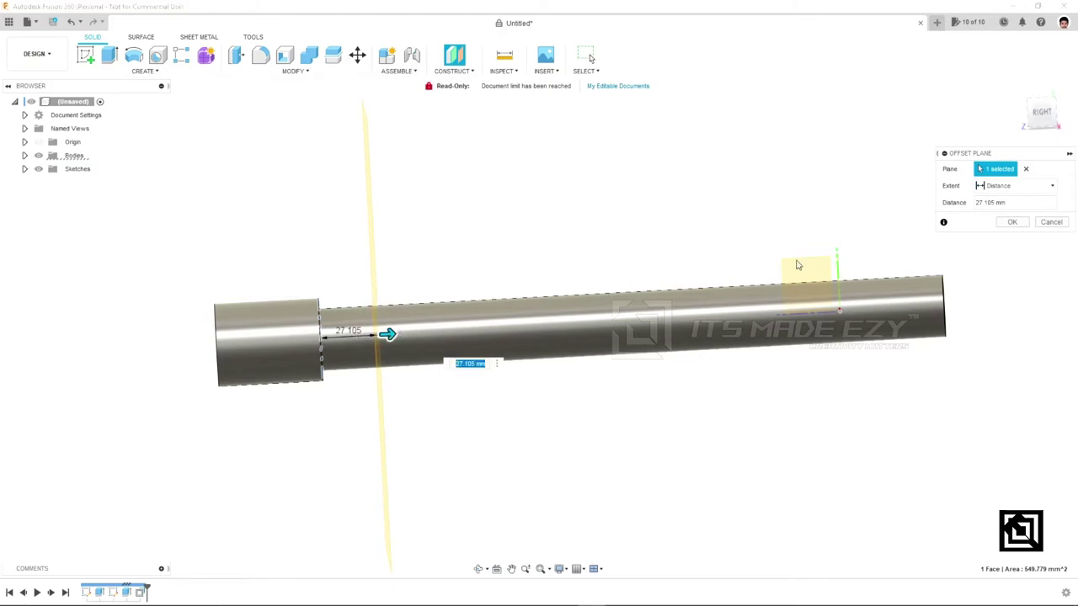
{"action": "key", "text": "Return"}
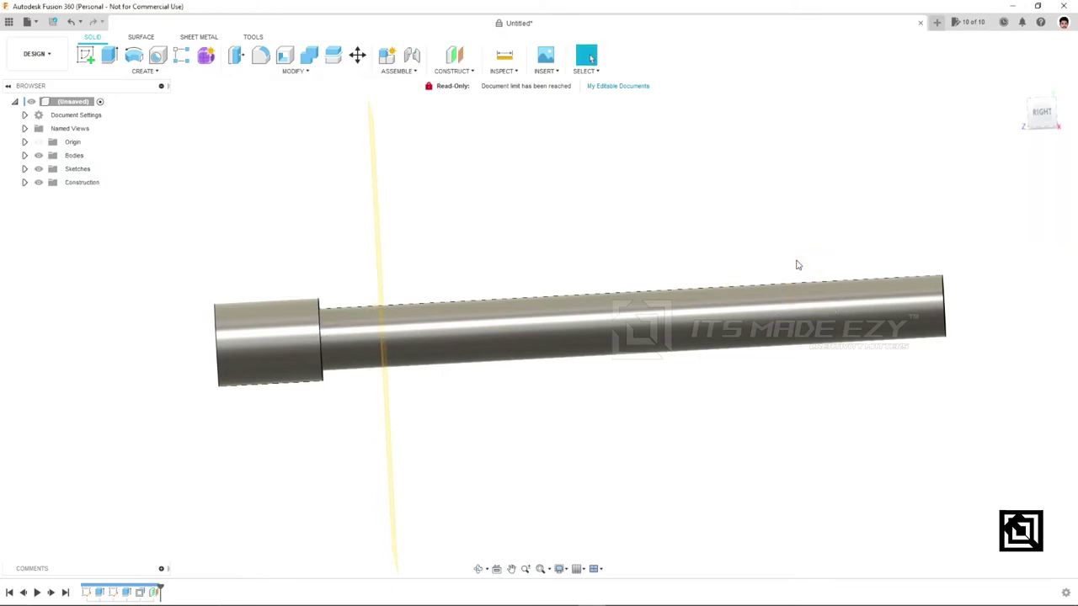
{"action": "middle_click_drag", "start_coordinate": [598, 424], "coordinate": [508, 368], "text": "shift"}
Step: Start a sketch on the offset plane and finish it without drawing anything
{"action": "left_click", "coordinate": [423, 231]}
{"action": "right_click", "coordinate": [424, 231]}
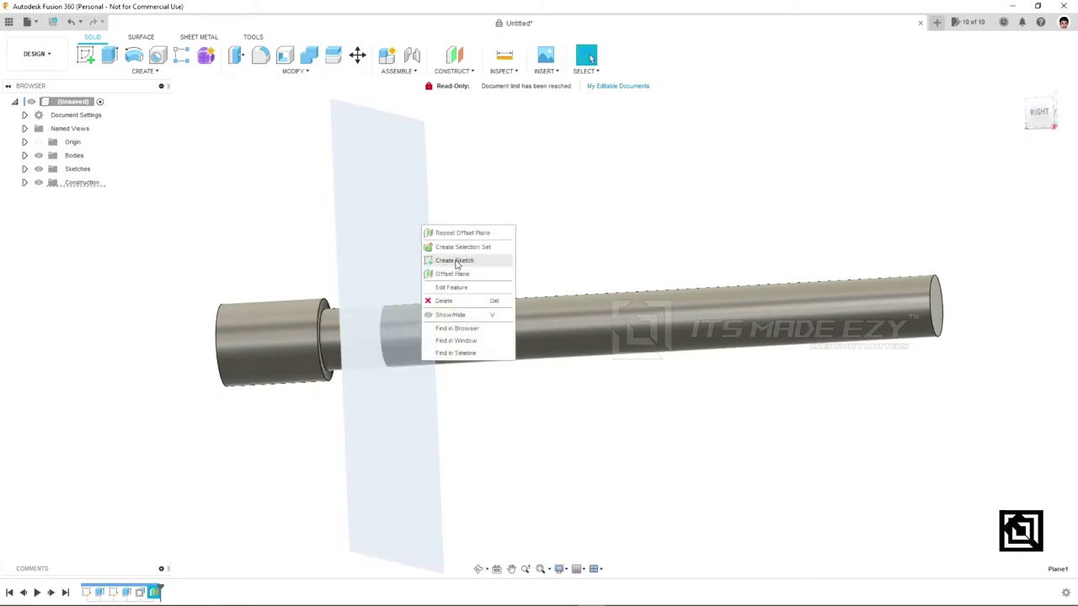
{"action": "left_click", "coordinate": [456, 267]}
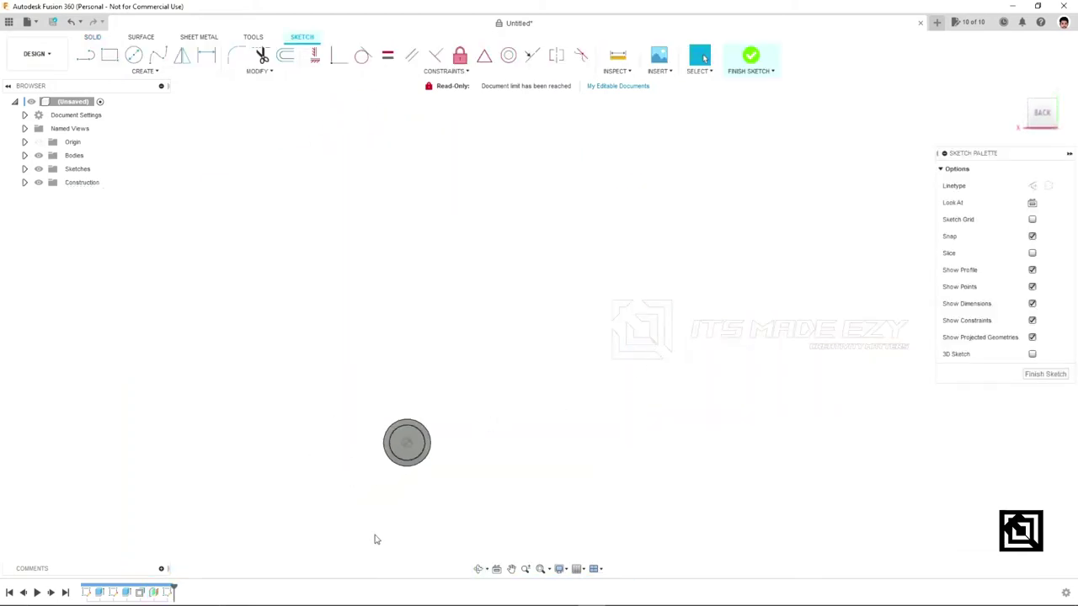
{"action": "scroll", "coordinate": [363, 539], "scroll_direction": "up", "scroll_amount": 2}
{"action": "scroll", "coordinate": [354, 534], "scroll_direction": "up", "scroll_amount": 3}
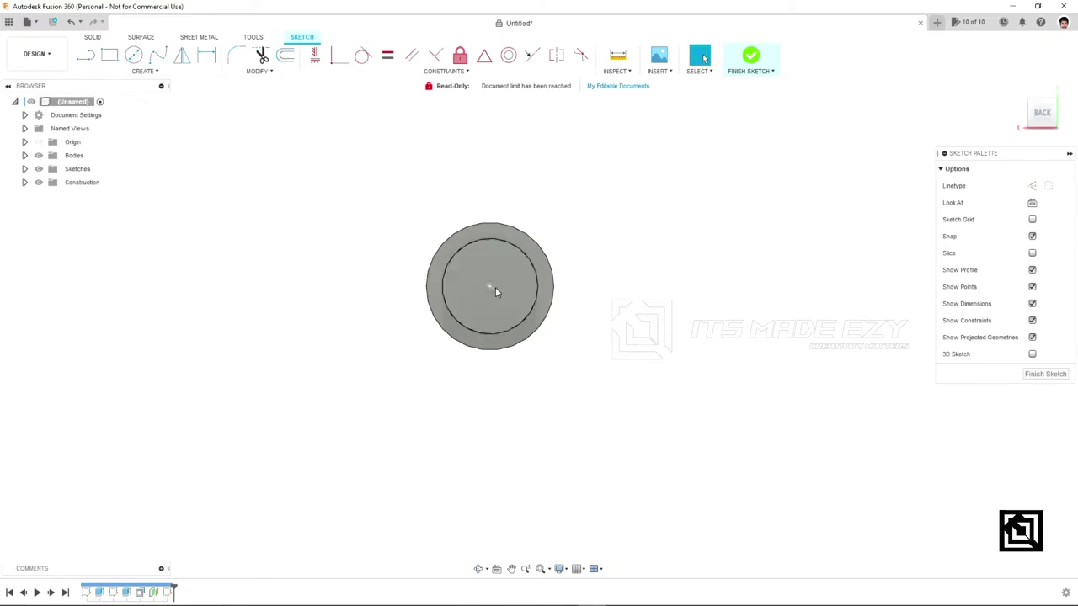
{"action": "left_click", "coordinate": [133, 55]}
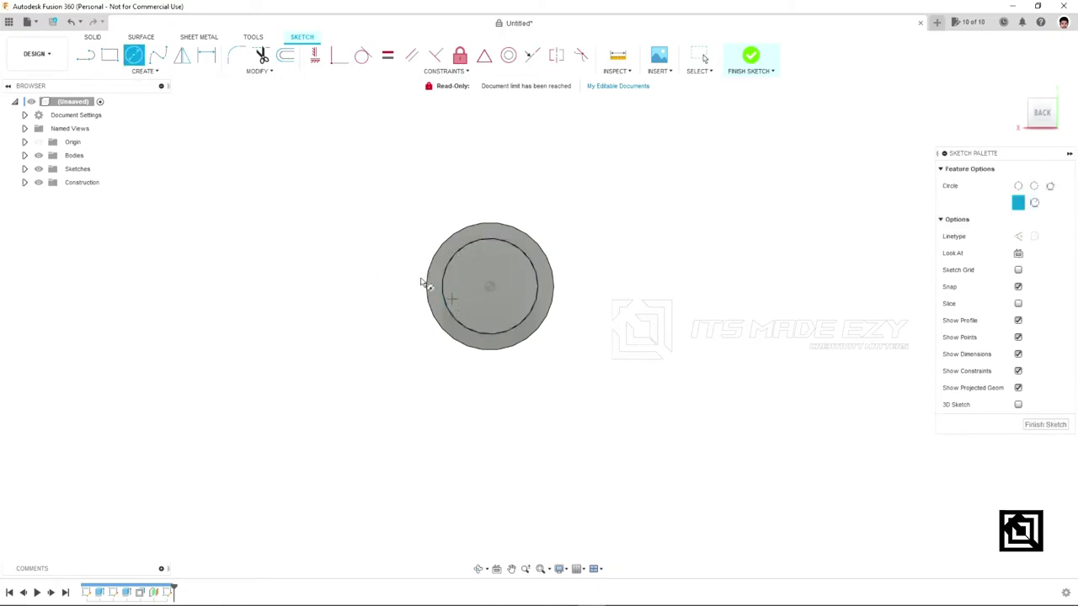
{"action": "left_click", "coordinate": [750, 54]}
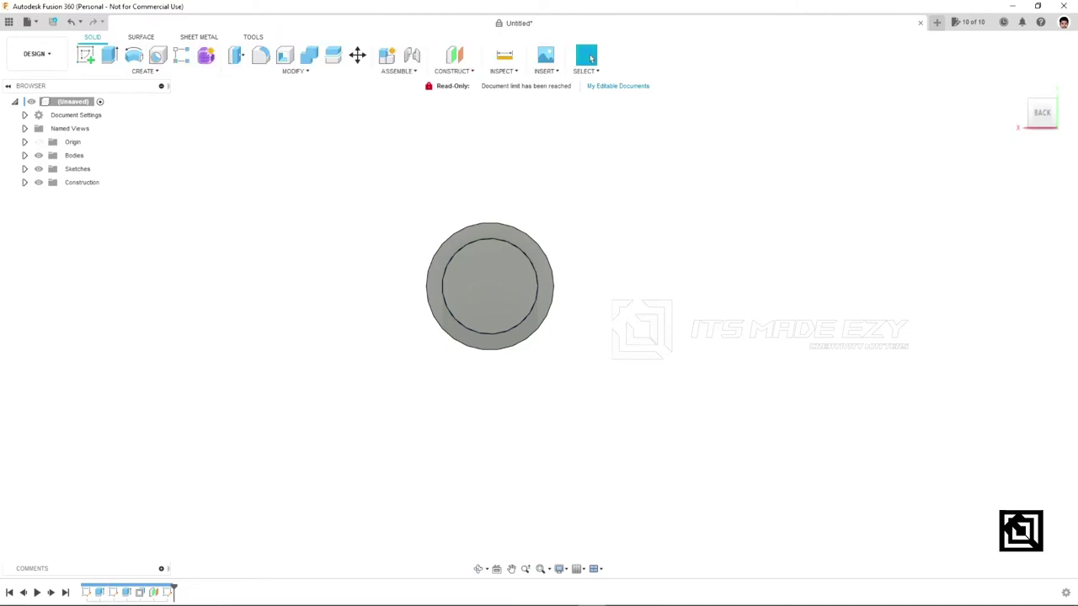
Step: Delete that empty sketch from the timeline and expand the browser's Origin folder
{"action": "right_click", "coordinate": [167, 592]}
{"action": "left_click", "coordinate": [191, 515]}
{"action": "left_click", "coordinate": [145, 71]}
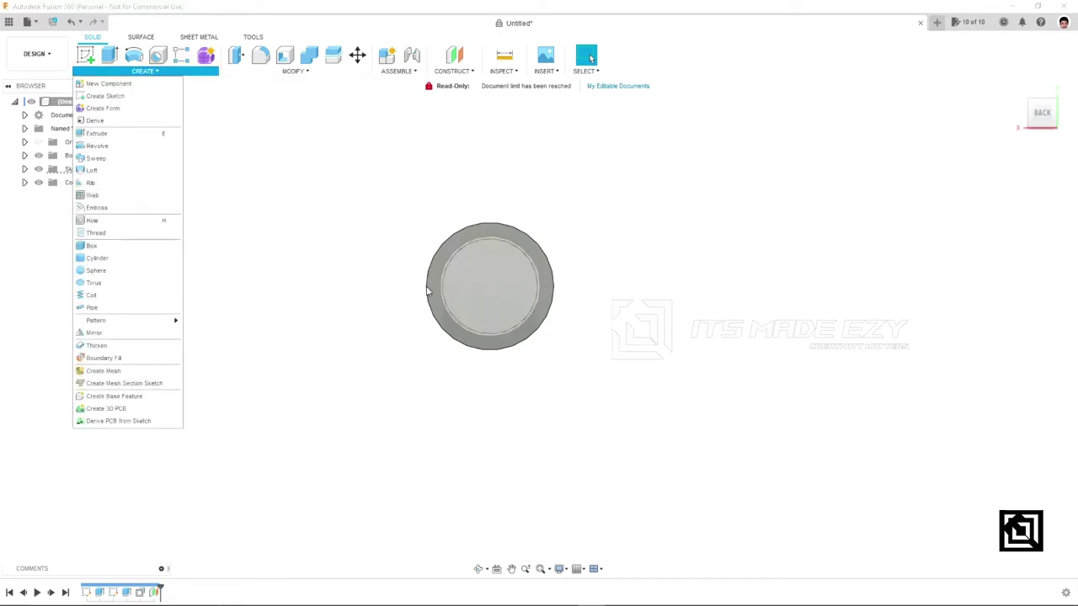
{"action": "middle_click_drag", "start_coordinate": [429, 291], "coordinate": [219, 410], "text": "shift"}
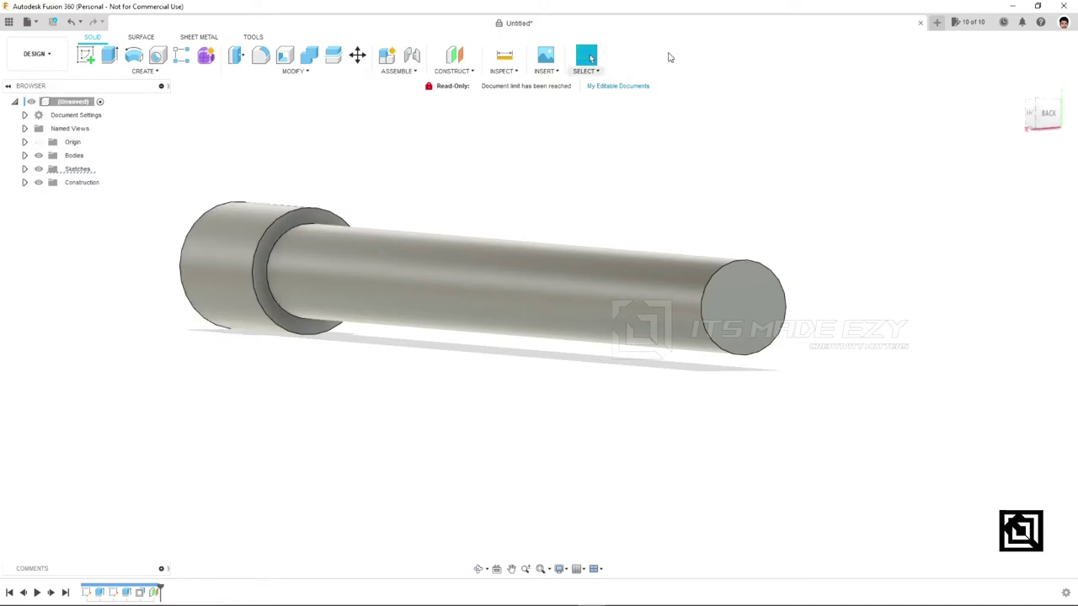
{"action": "left_click", "coordinate": [25, 141]}
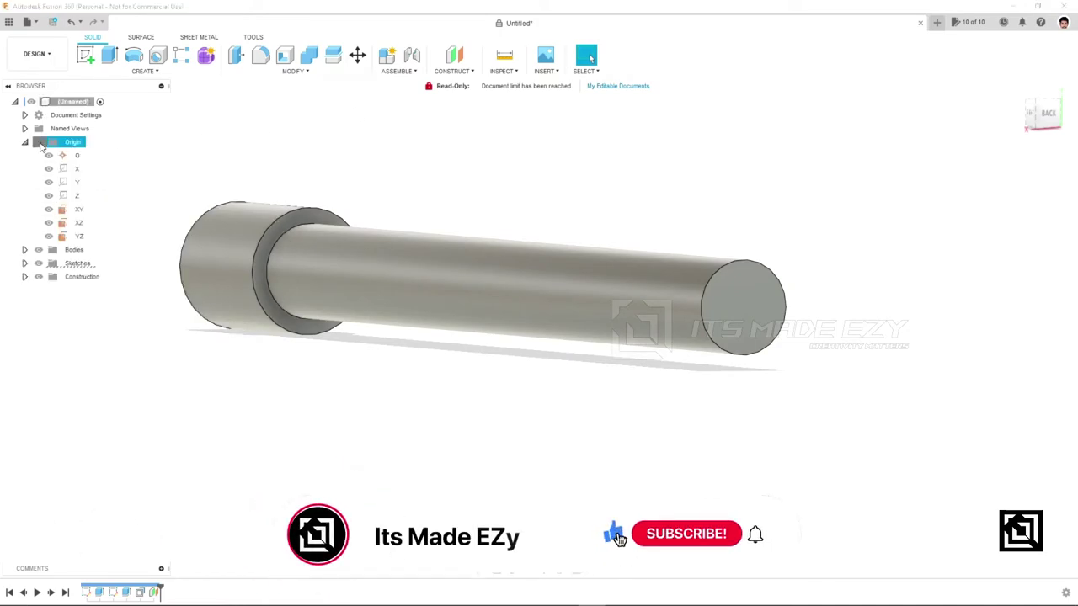
Step: Turn on Origin visibility and select Plane1 so it shows across the shaft
{"action": "left_click", "coordinate": [38, 142]}
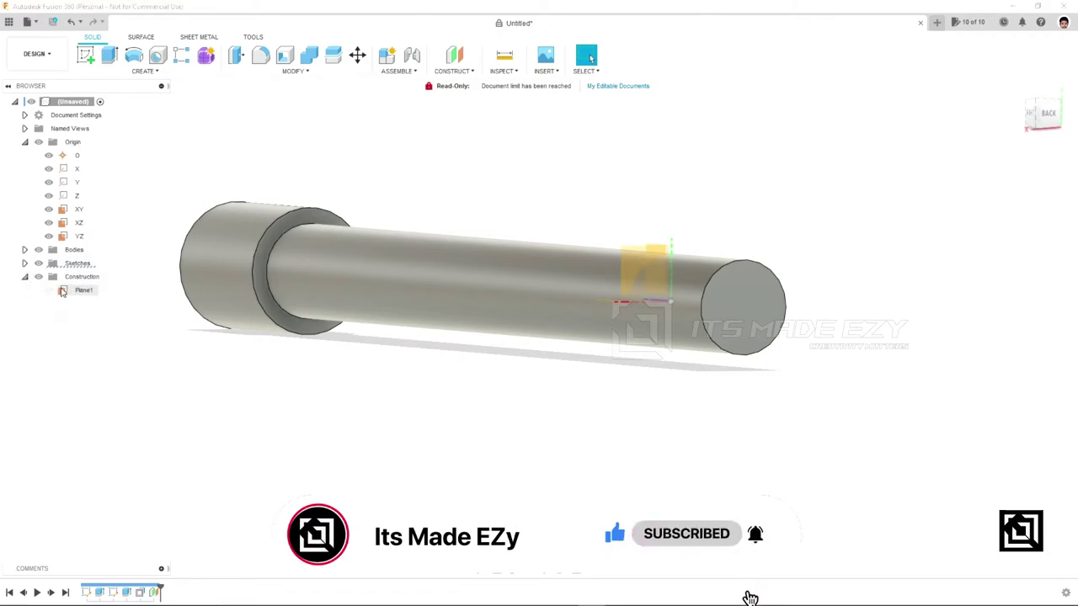
{"action": "left_click", "coordinate": [62, 291]}
{"action": "scroll", "coordinate": [671, 410], "scroll_direction": "down", "scroll_amount": 2}
{"action": "scroll", "coordinate": [683, 405], "scroll_direction": "down", "scroll_amount": 3}
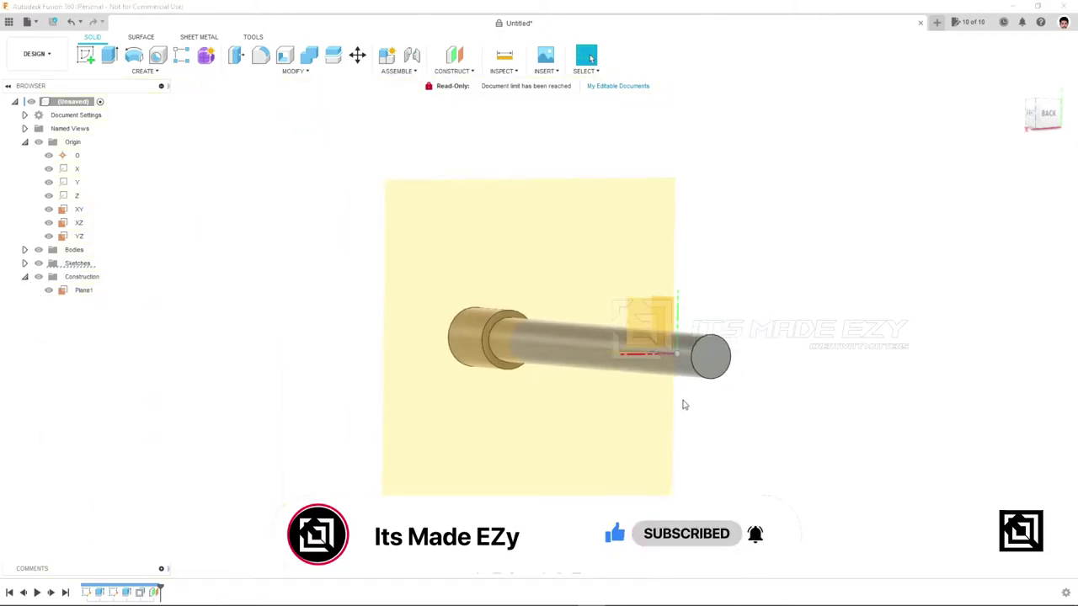
{"action": "key", "text": "Escape"}
{"action": "left_click", "coordinate": [148, 73]}
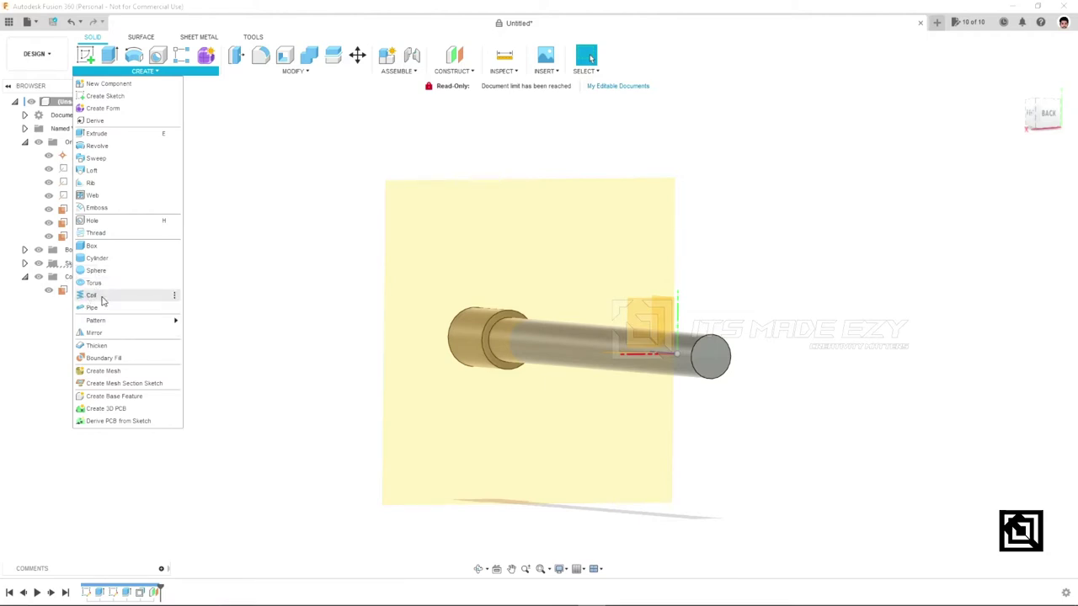
Step: Begin a Coil on Plane1, centred on the origin from the back view, 15 mm diameter
{"action": "left_click", "coordinate": [101, 297]}
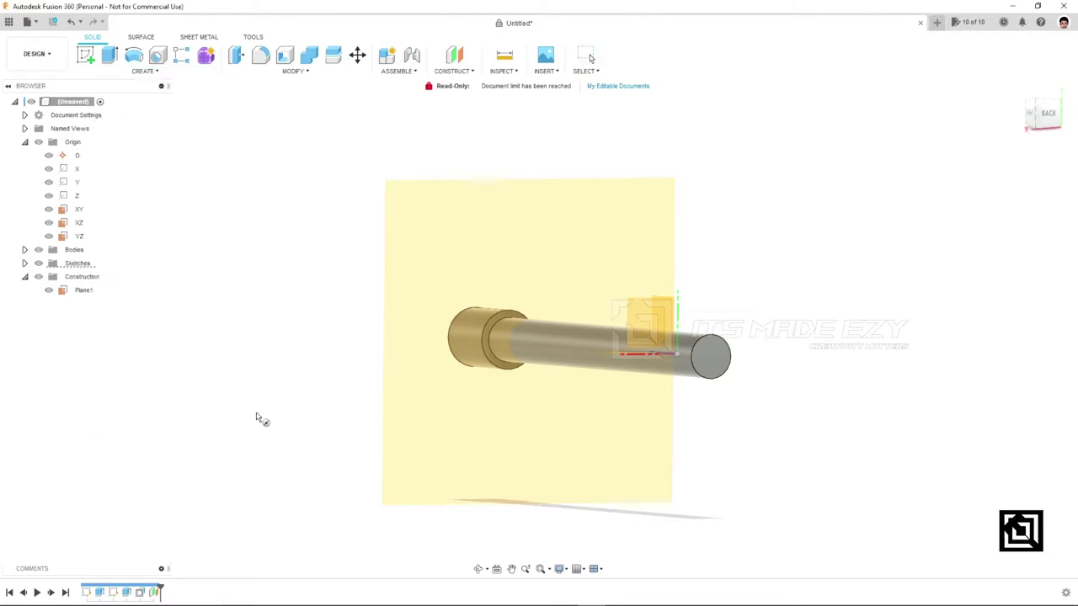
{"action": "left_click", "coordinate": [441, 255]}
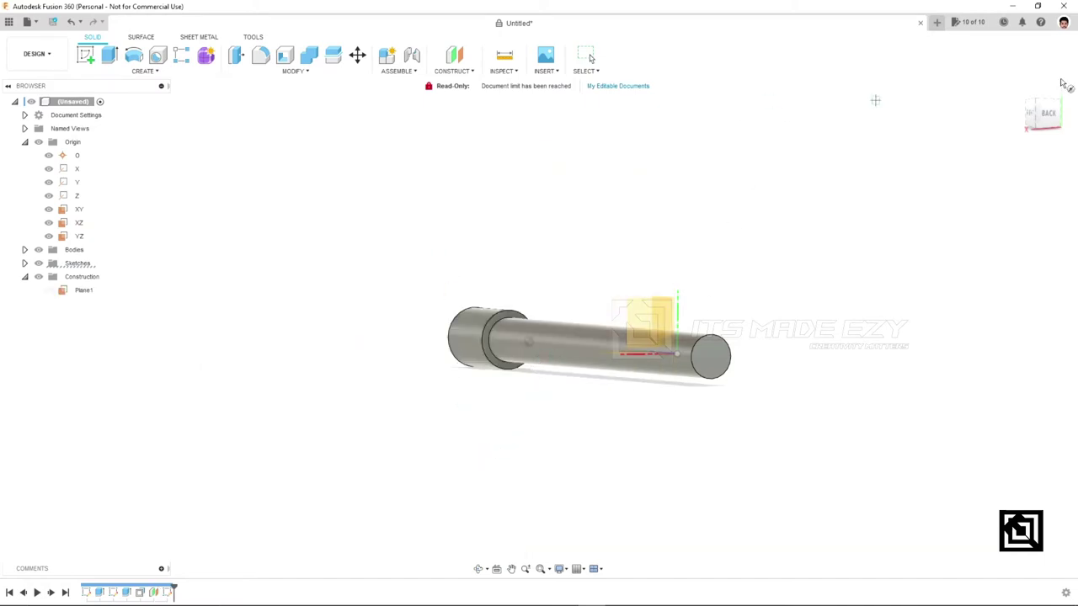
{"action": "left_click", "coordinate": [1048, 116]}
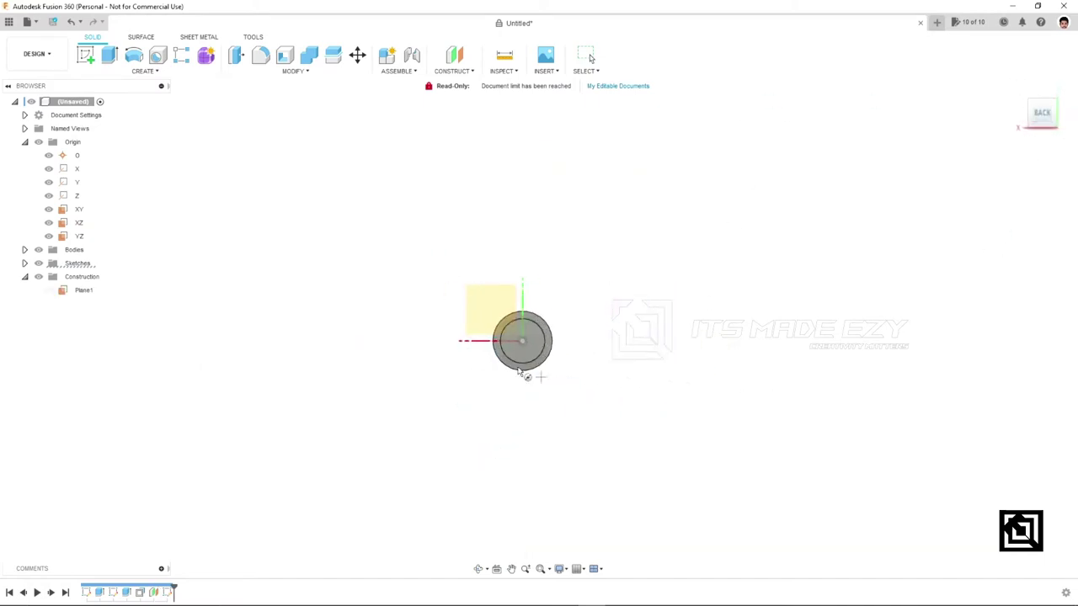
{"action": "left_click", "coordinate": [522, 341]}
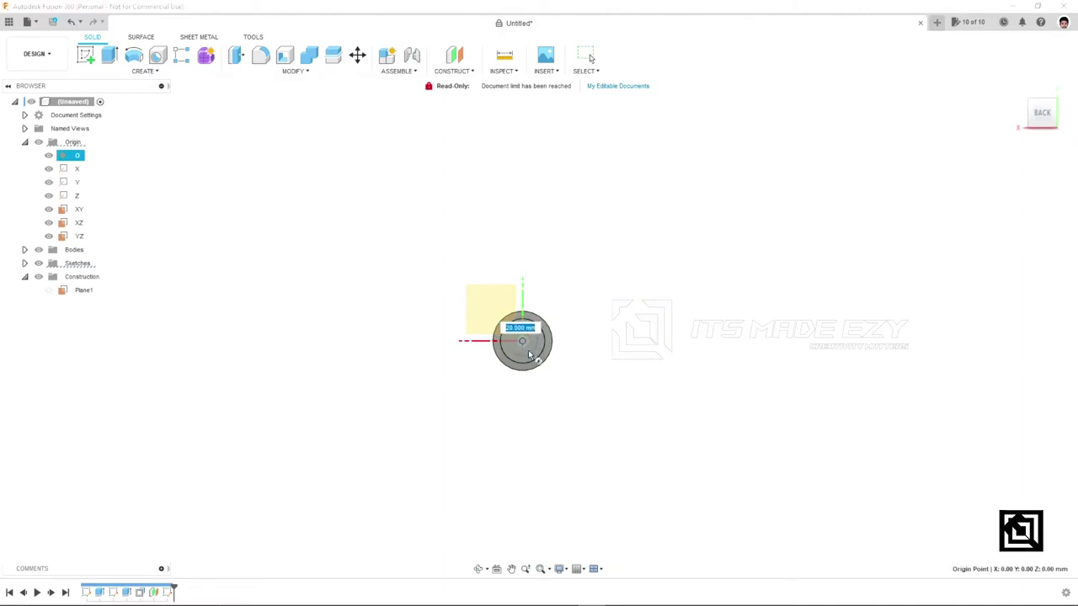
{"action": "scroll", "coordinate": [528, 356], "scroll_direction": "up", "scroll_amount": 3}
{"action": "type", "text": "15"}
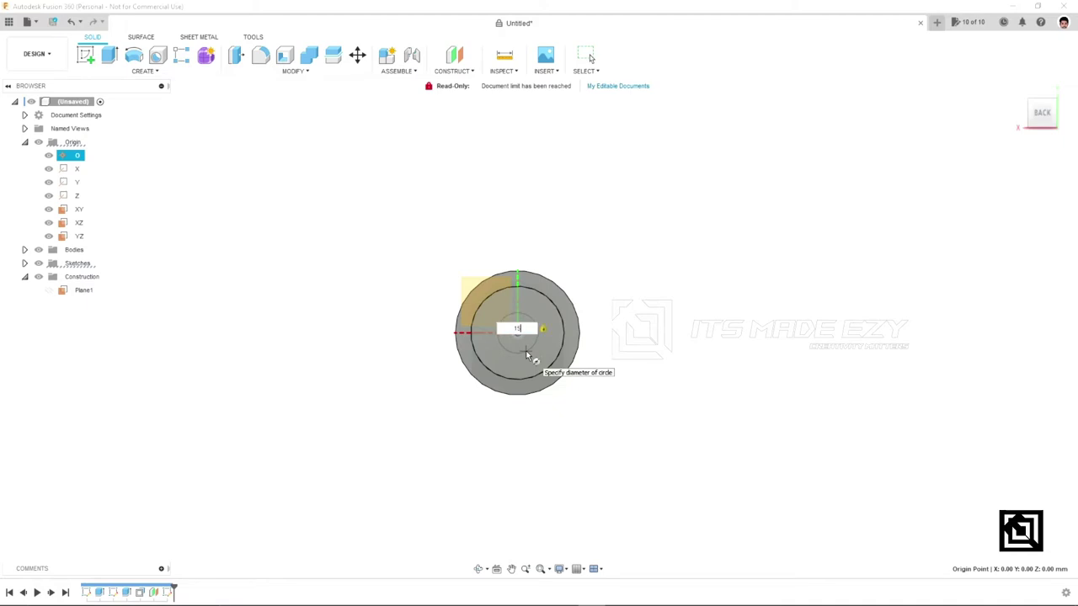
{"action": "key", "text": "Return"}
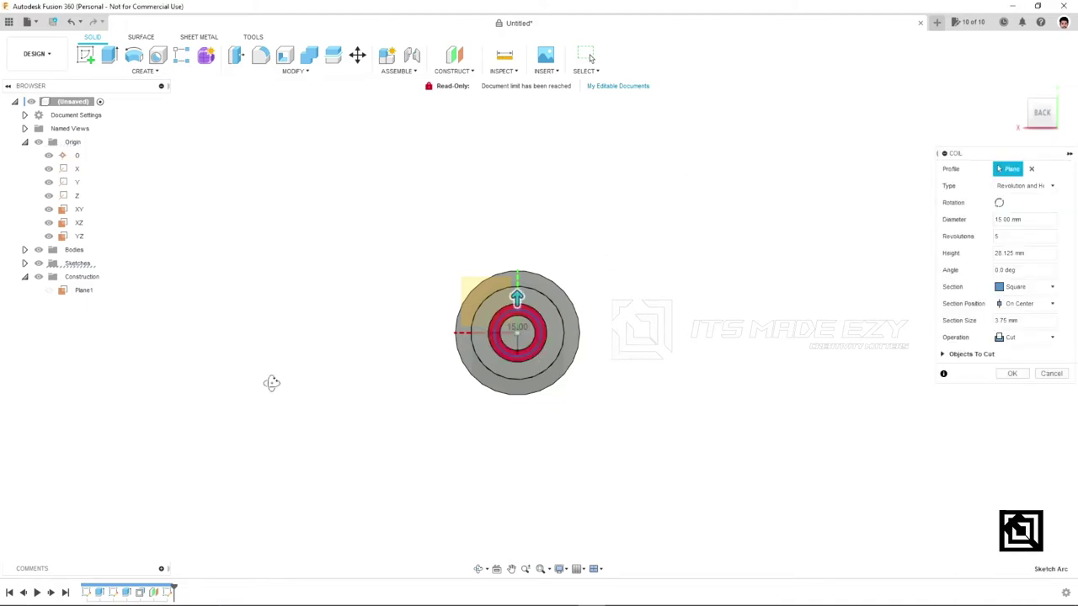
Step: Stretch the coil to 250.939 mm along the shaft and commit it as a New Body
{"action": "middle_click_drag", "start_coordinate": [272, 380], "coordinate": [344, 384], "text": "shift"}
{"action": "scroll", "coordinate": [362, 389], "scroll_direction": "down", "scroll_amount": 2}
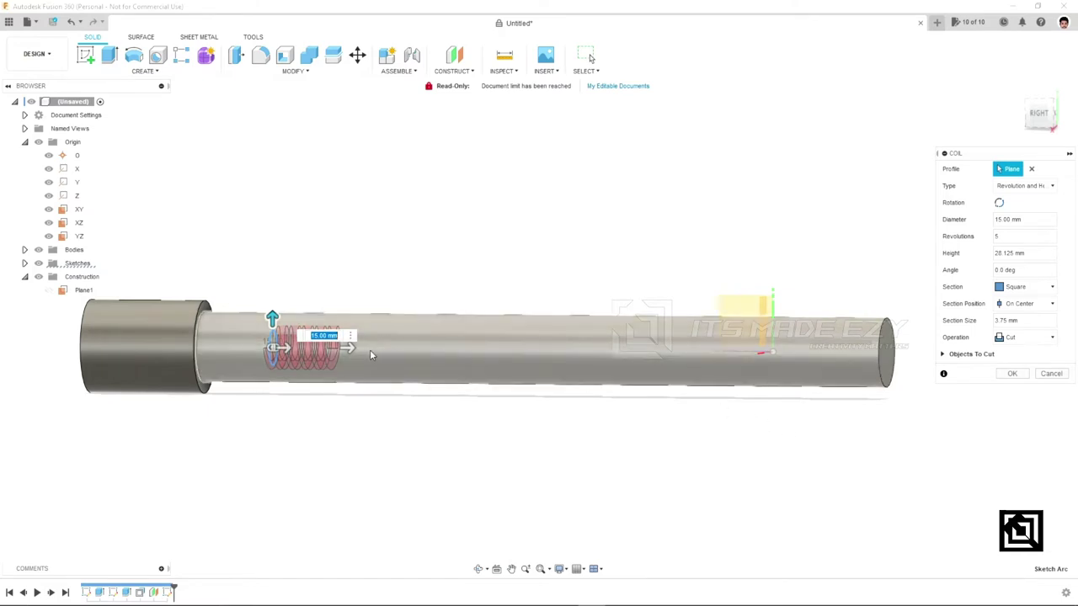
{"action": "left_click_drag", "start_coordinate": [348, 348], "coordinate": [854, 372]}
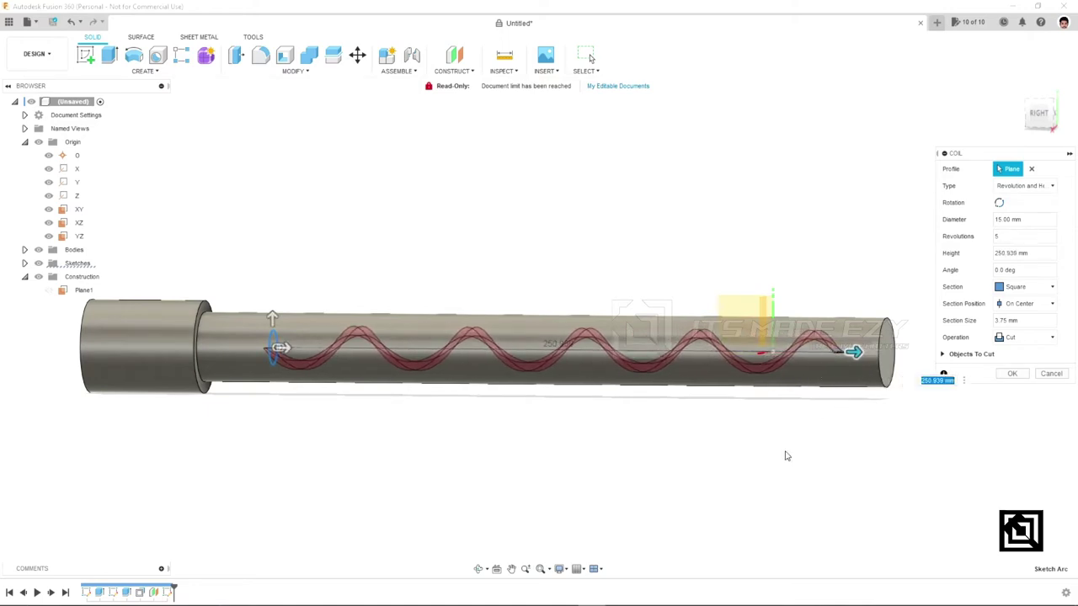
{"action": "middle_click_drag", "start_coordinate": [690, 464], "coordinate": [693, 491], "text": "shift"}
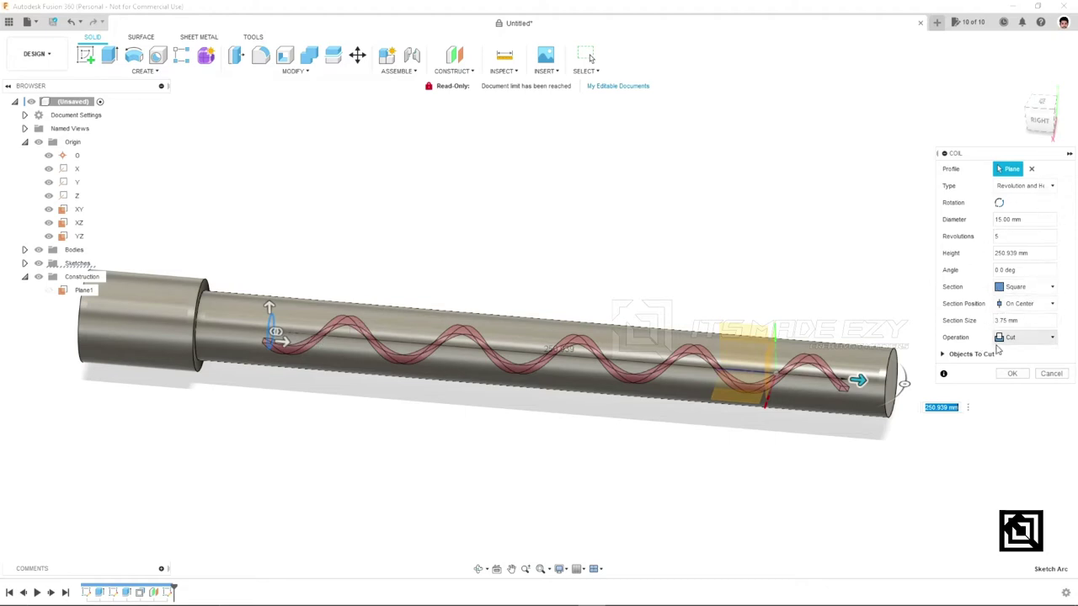
{"action": "left_click", "coordinate": [1014, 338]}
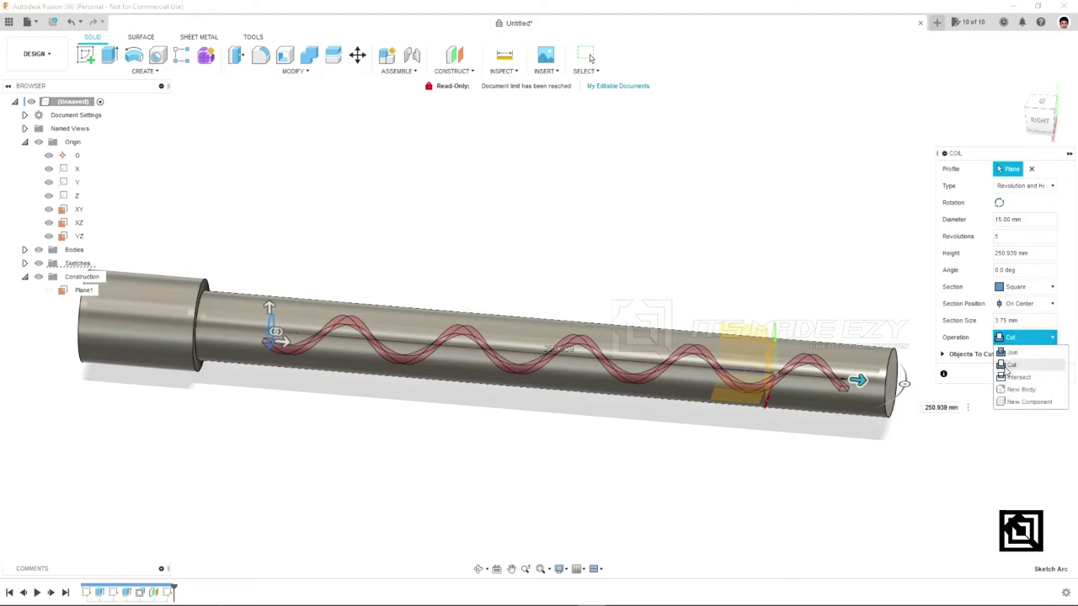
{"action": "left_click", "coordinate": [1017, 390]}
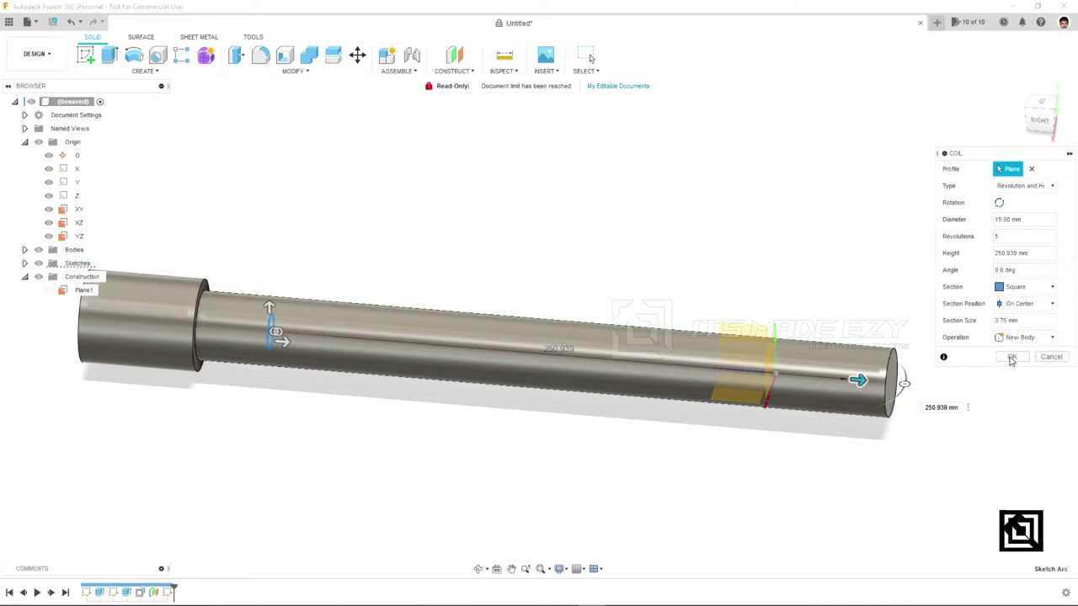
{"action": "left_click", "coordinate": [1011, 357]}
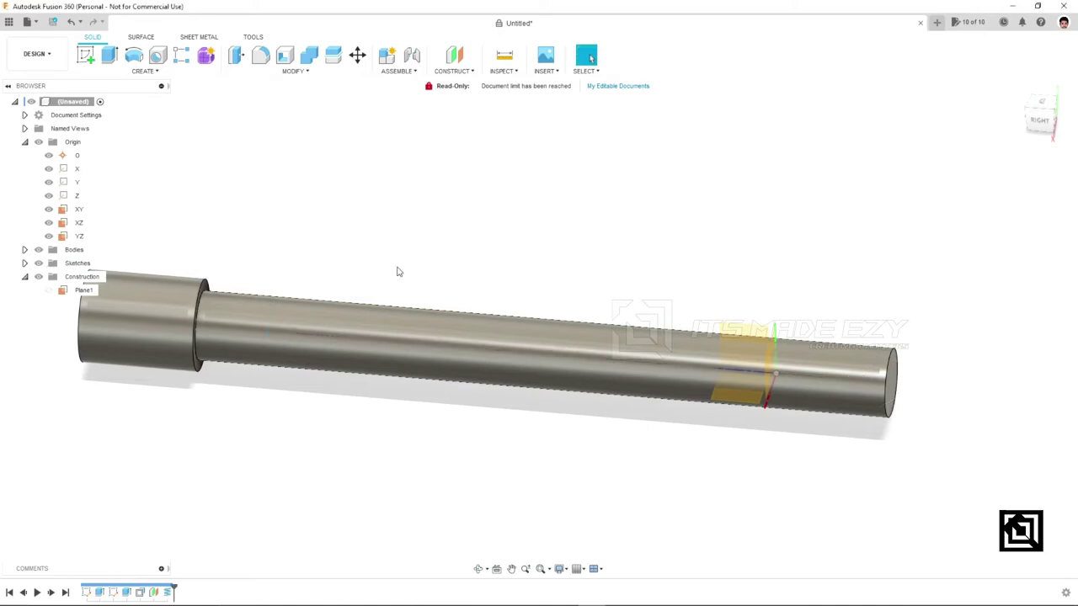
Step: Expand Bodies, hide and reshow Body1 to inspect the coil inside, then select Plane1
{"action": "left_click", "coordinate": [24, 250]}
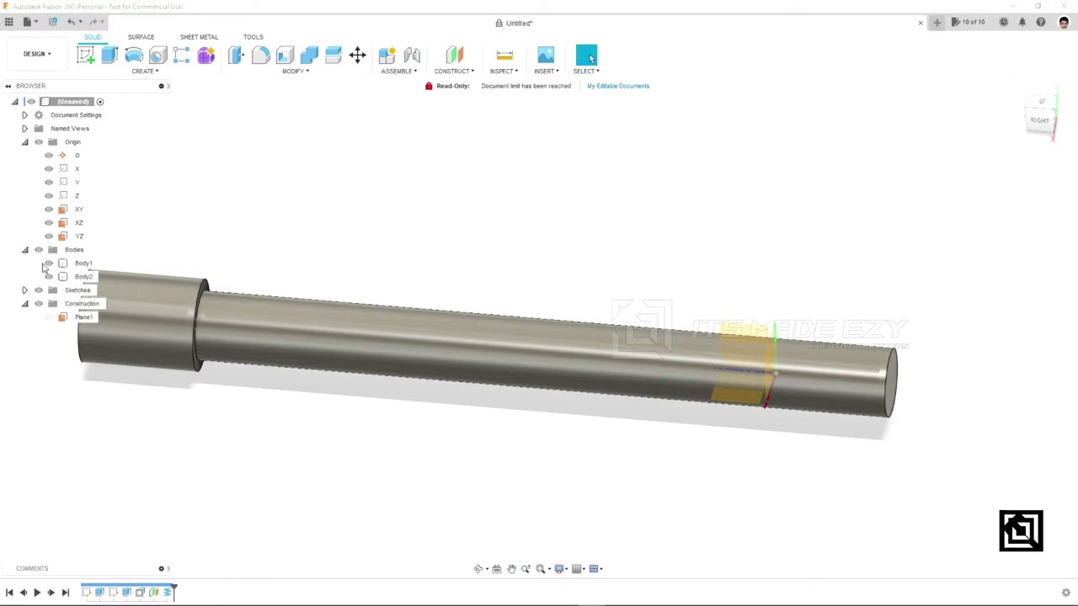
{"action": "left_click", "coordinate": [48, 263]}
{"action": "mouse_move", "coordinate": [476, 412]}
{"action": "middle_mouse_down", "text": "shift"}
{"action": "mouse_move", "coordinate": [489, 438]}
{"action": "mouse_move", "coordinate": [592, 330]}
{"action": "mouse_move", "coordinate": [488, 393]}
{"action": "mouse_move", "coordinate": [427, 355]}
{"action": "middle_mouse_up", "text": "shift"}
{"action": "left_click", "coordinate": [48, 265]}
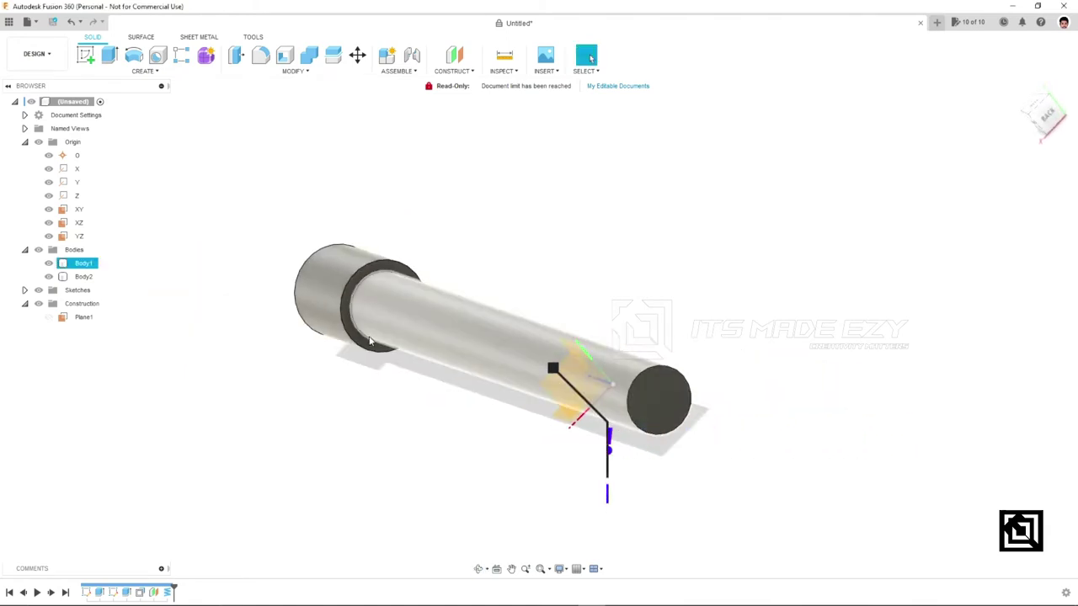
{"action": "left_click", "coordinate": [61, 318]}
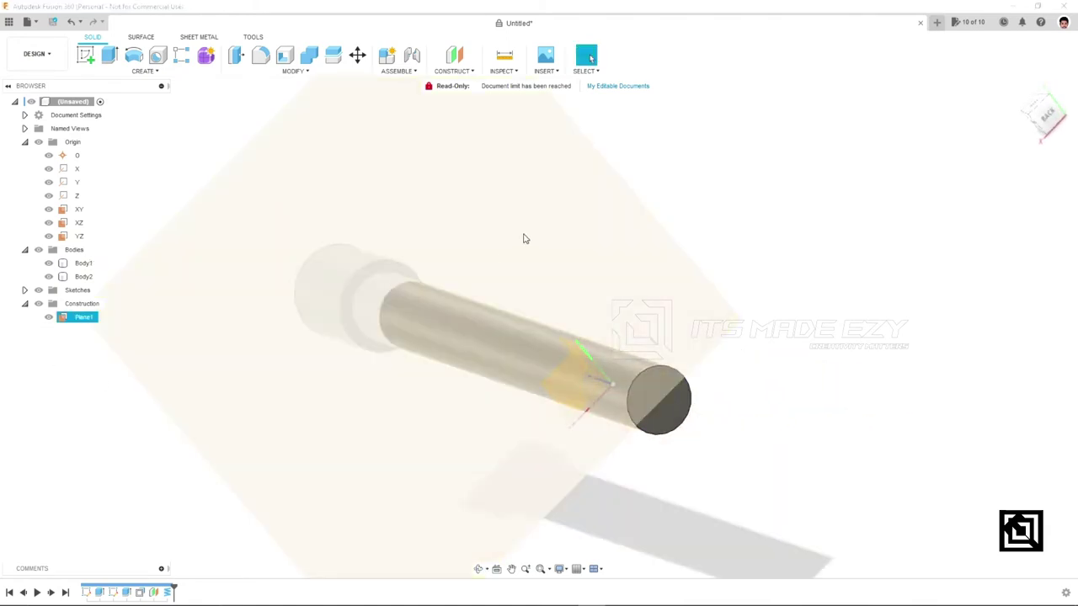
{"action": "left_click", "coordinate": [145, 71]}
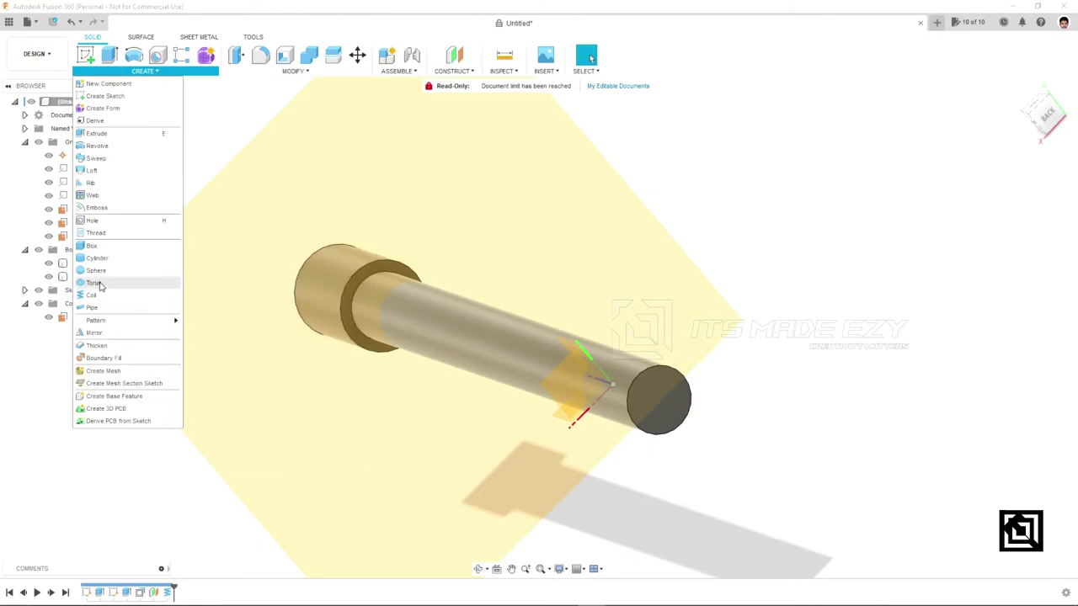
Step: Start a second coil on Plane1, centred on the origin in Back view, 80 mm diameter
{"action": "key", "text": "Escape"}
{"action": "left_click", "coordinate": [550, 248]}
{"action": "key", "text": "v"}
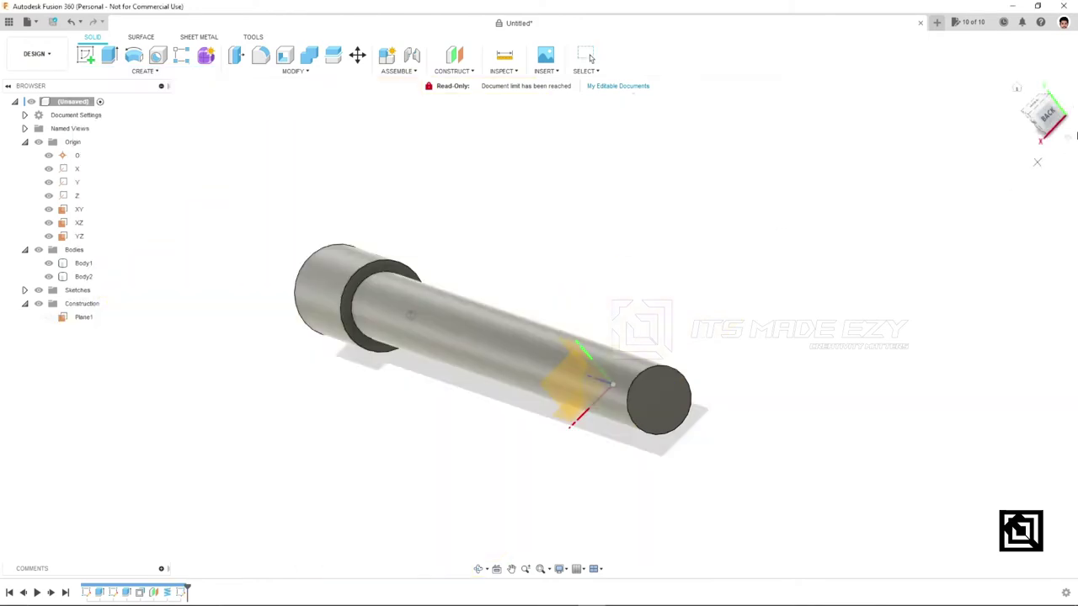
{"action": "left_click", "coordinate": [1043, 132]}
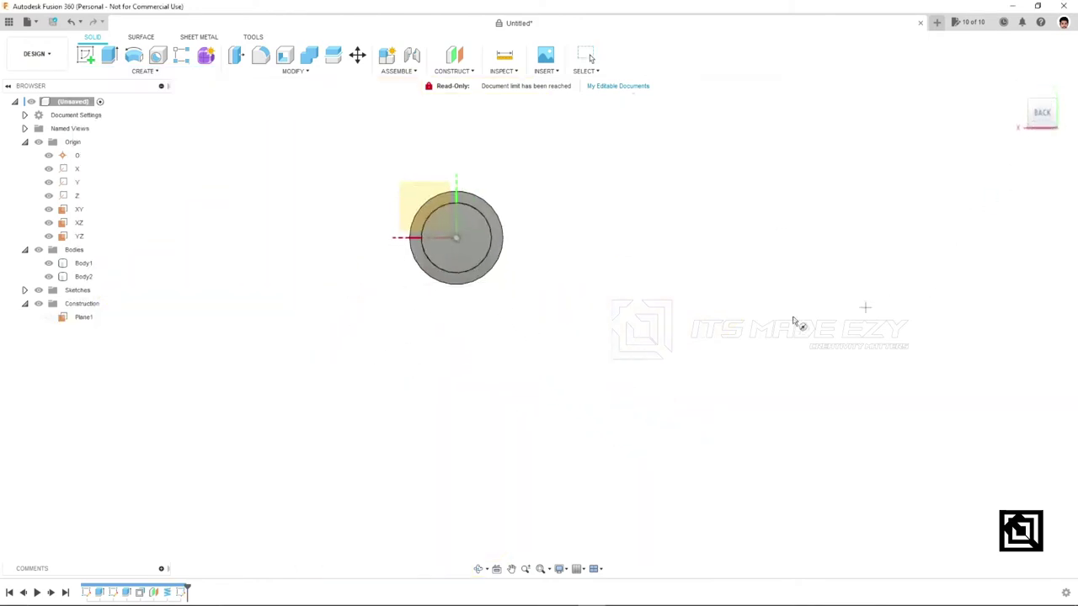
{"action": "left_click", "coordinate": [455, 238]}
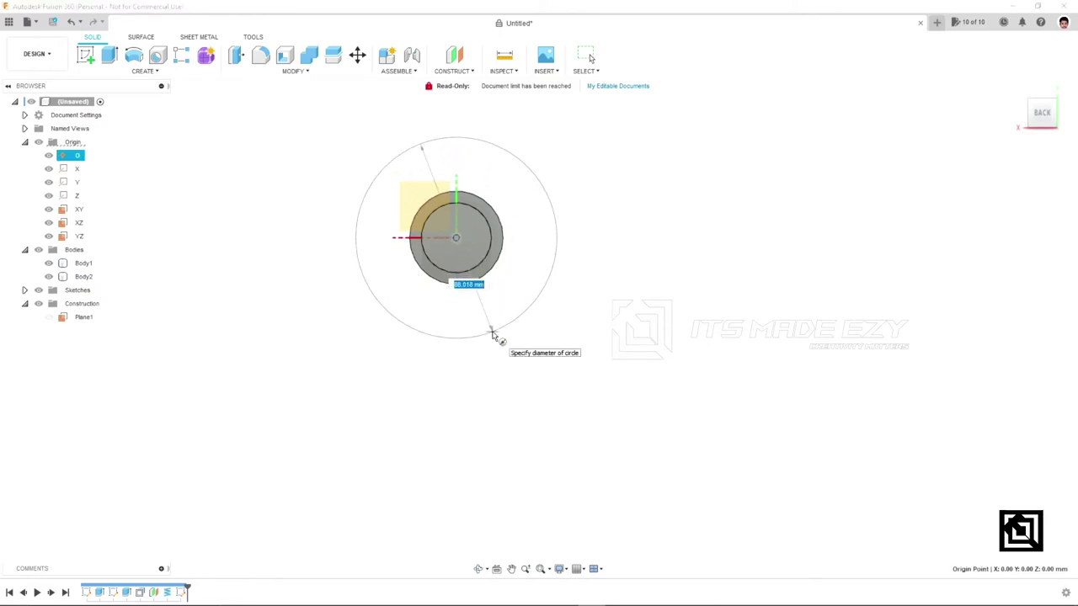
{"action": "key", "text": "Return"}
{"action": "mouse_move", "coordinate": [472, 269]}
{"action": "middle_mouse_down", "text": "shift"}
{"action": "mouse_move", "coordinate": [316, 274]}
{"action": "mouse_move", "coordinate": [383, 210]}
{"action": "middle_mouse_up", "text": "shift"}
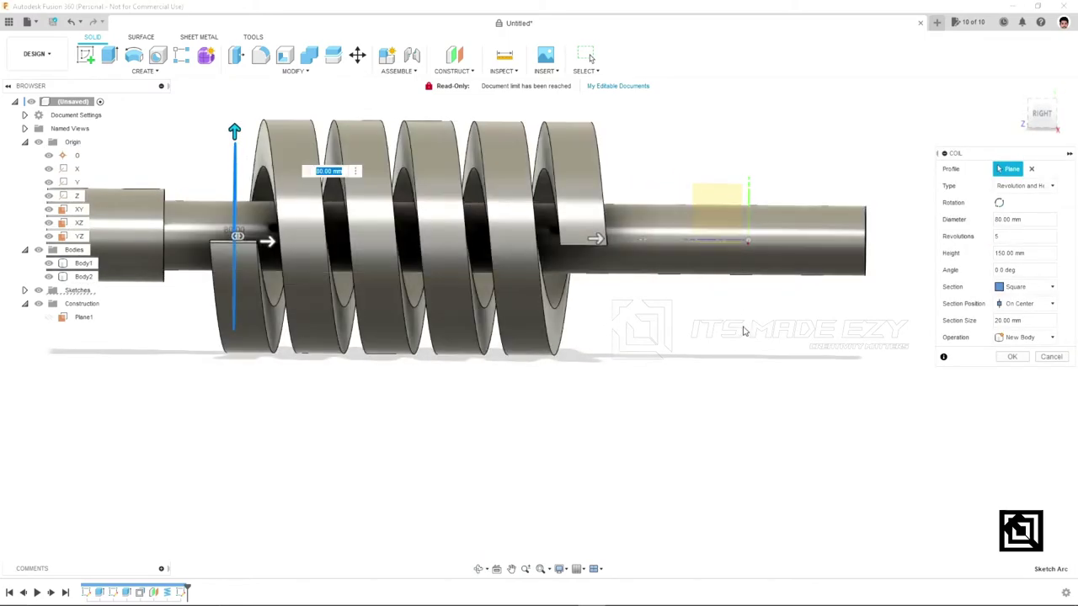
Step: Stretch the 80 mm coil to 240.556 mm height and reduce its square section to 3 mm
{"action": "left_click_drag", "start_coordinate": [596, 238], "coordinate": [810, 243]}
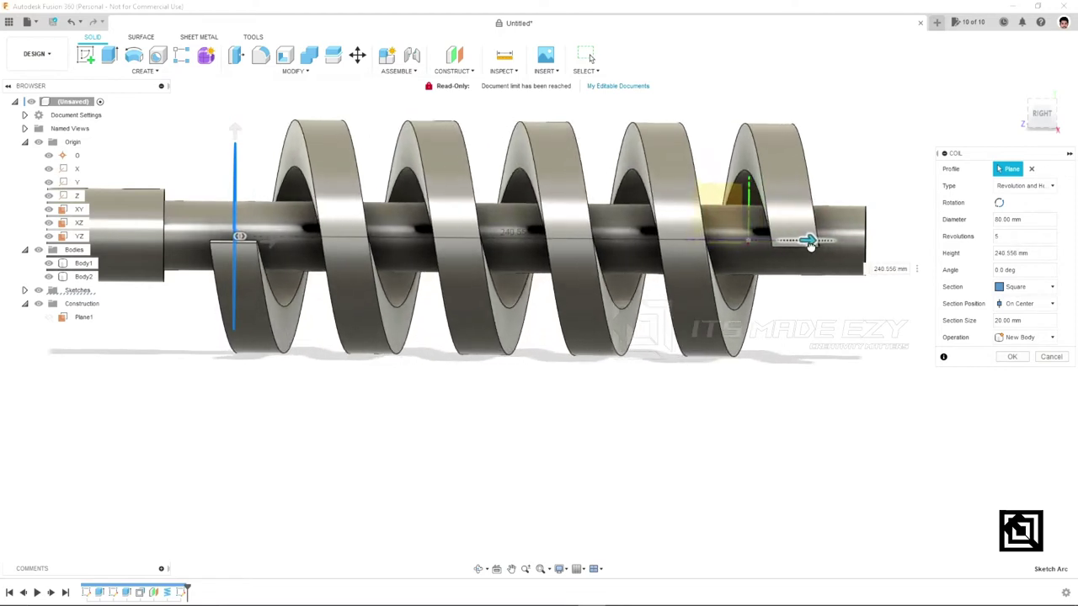
{"action": "middle_click_drag", "start_coordinate": [722, 376], "coordinate": [693, 390], "text": "shift"}
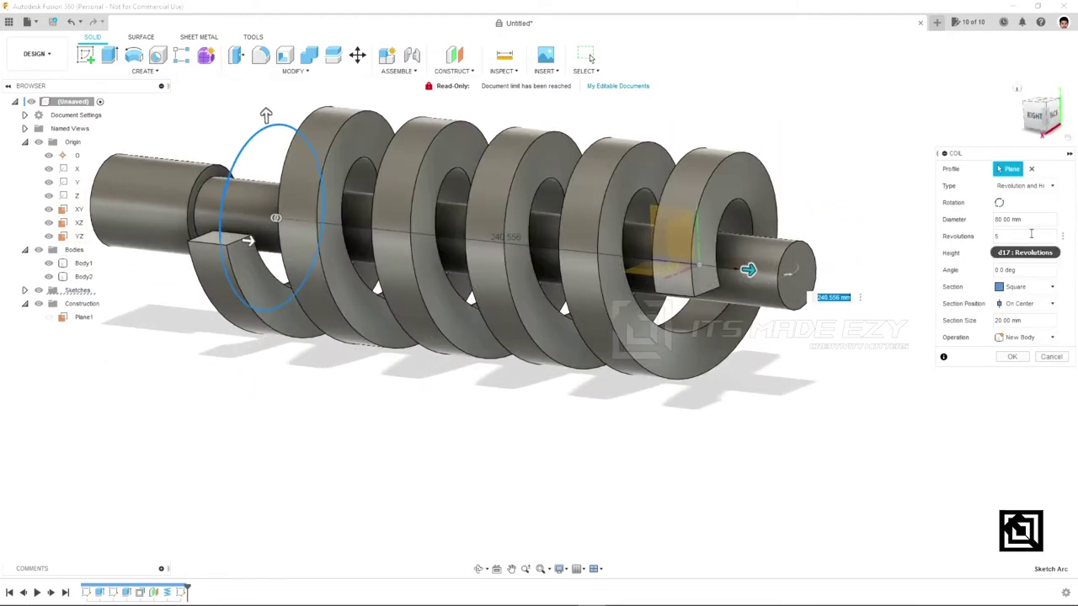
{"action": "left_click", "coordinate": [1034, 321]}
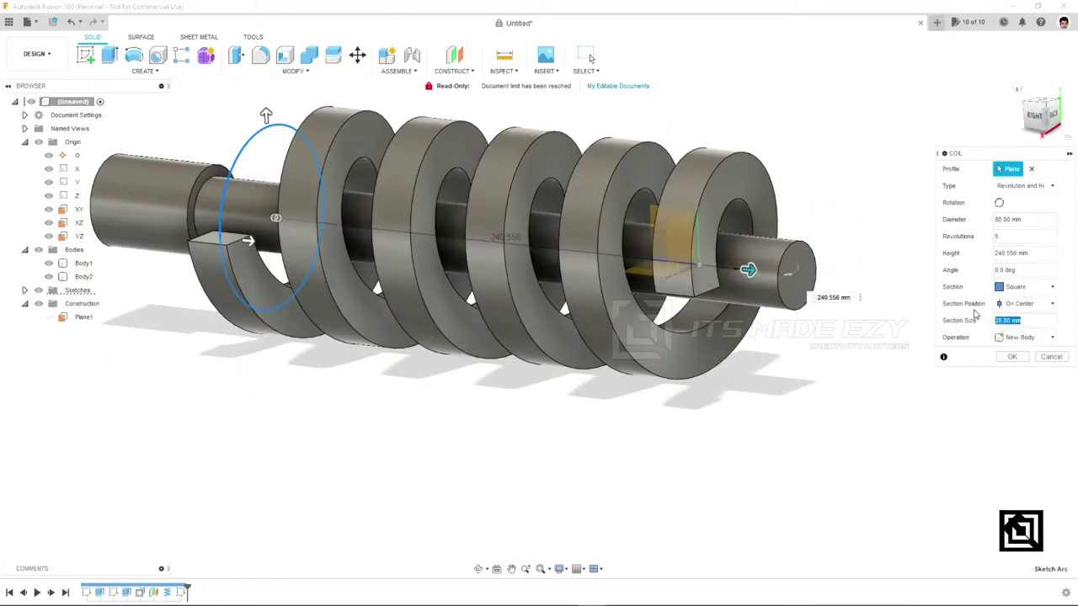
{"action": "type", "text": "5"}
{"action": "key", "text": "Return"}
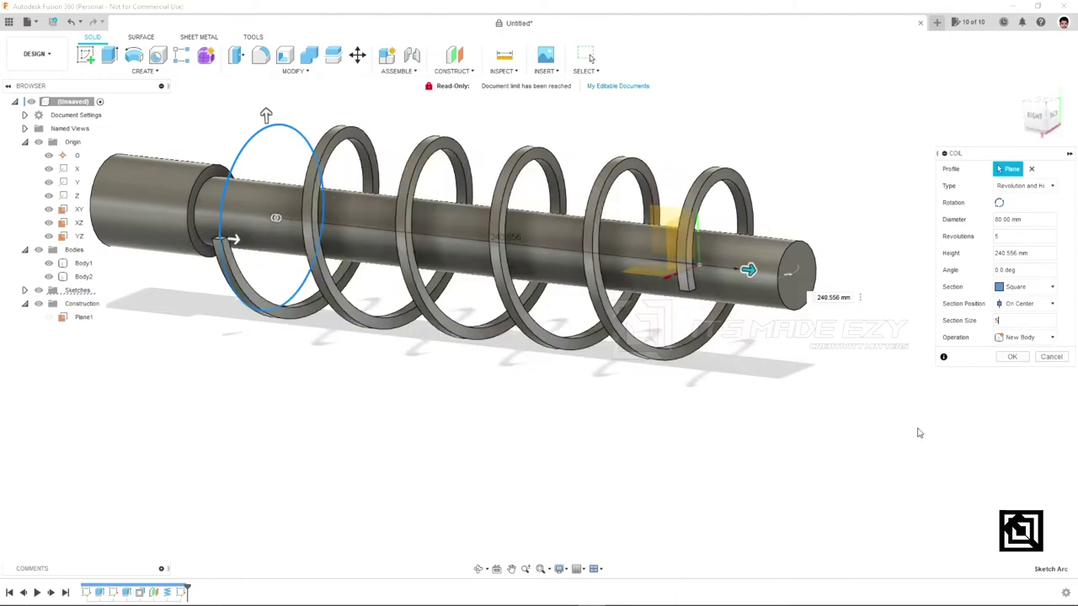
{"action": "left_click", "coordinate": [1019, 322]}
{"action": "type", "text": "3"}
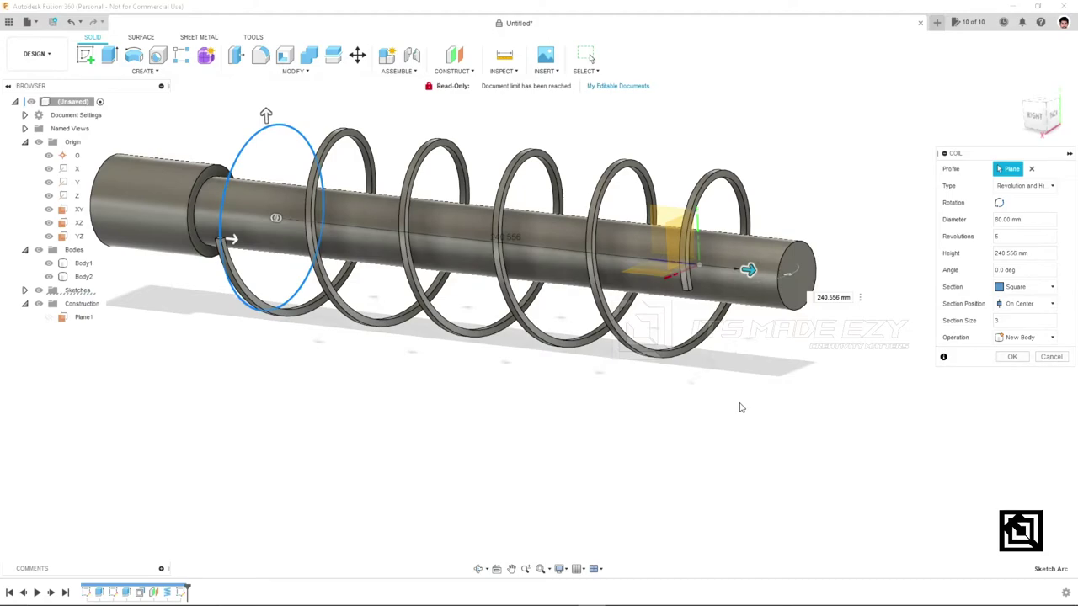
{"action": "mouse_move", "coordinate": [714, 361]}
{"action": "middle_mouse_down", "text": "shift"}
{"action": "mouse_move", "coordinate": [718, 325]}
{"action": "mouse_move", "coordinate": [756, 362]}
{"action": "mouse_move", "coordinate": [710, 308]}
{"action": "mouse_move", "coordinate": [760, 335]}
{"action": "mouse_move", "coordinate": [783, 365]}
{"action": "mouse_move", "coordinate": [761, 334]}
{"action": "mouse_move", "coordinate": [726, 334]}
{"action": "mouse_move", "coordinate": [717, 320]}
{"action": "mouse_move", "coordinate": [799, 357]}
{"action": "mouse_move", "coordinate": [791, 401]}
{"action": "middle_mouse_up", "text": "shift"}
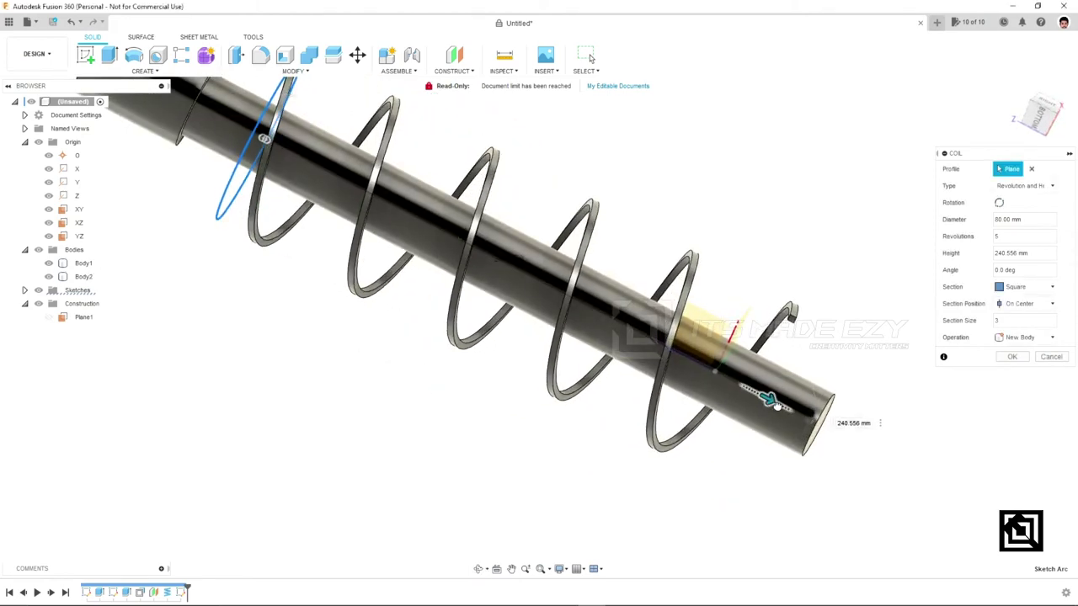
Step: Lengthen the thin coil to 261.721 mm and commit it as Body3
{"action": "left_click_drag", "start_coordinate": [785, 415], "coordinate": [796, 428]}
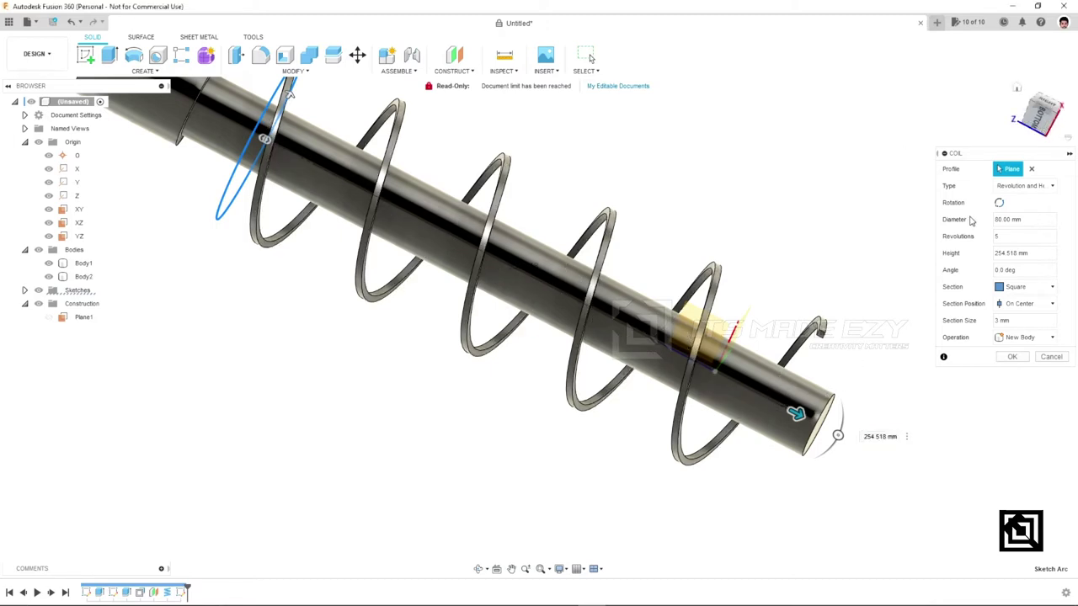
{"action": "left_click_drag", "start_coordinate": [1042, 119], "coordinate": [906, 261]}
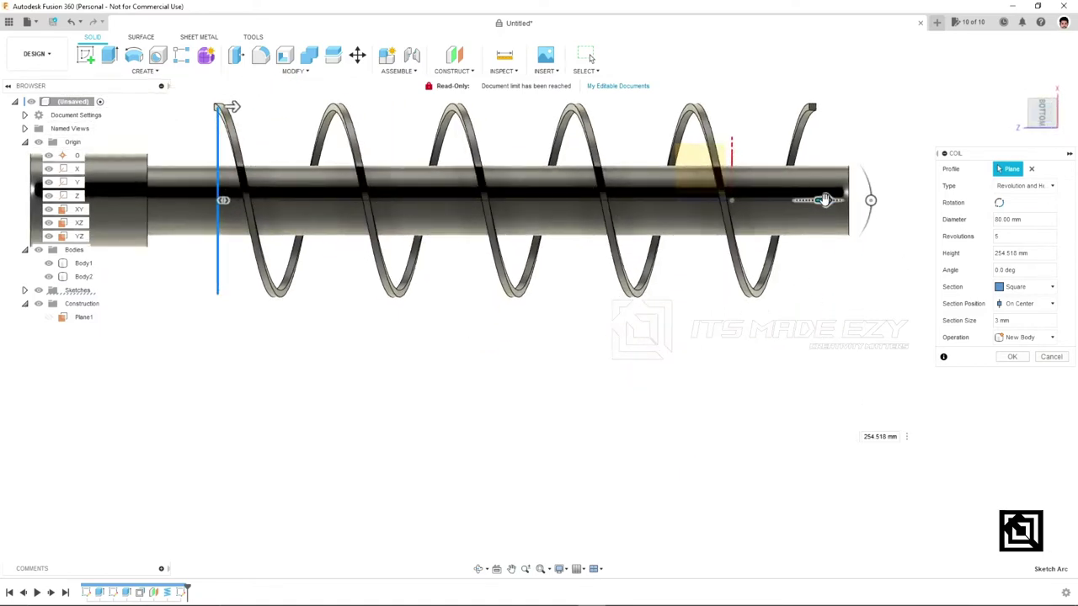
{"action": "left_click_drag", "start_coordinate": [825, 198], "coordinate": [842, 200]}
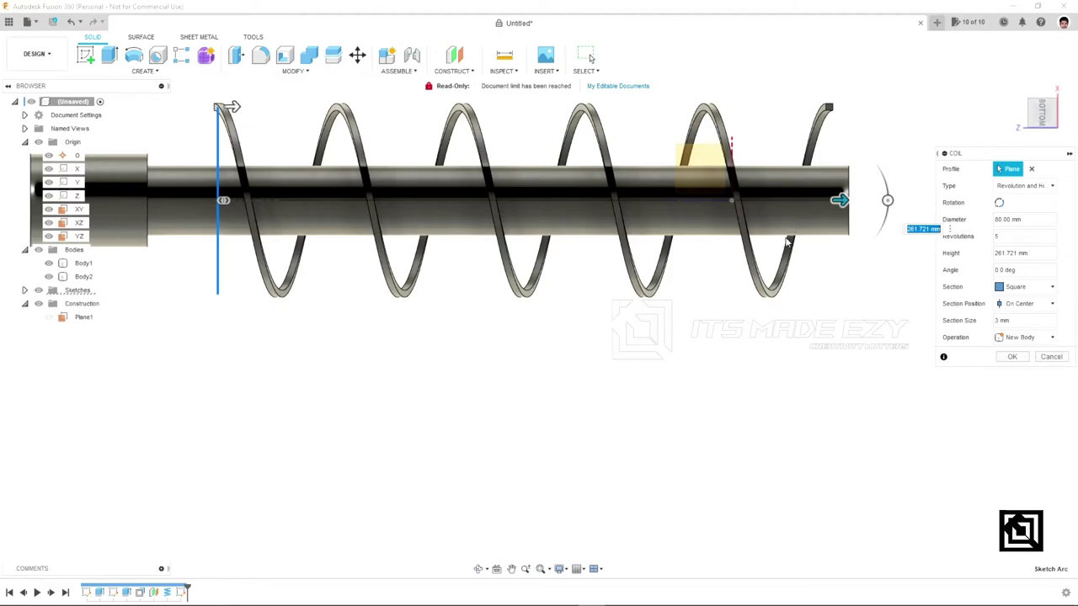
{"action": "left_click", "coordinate": [1026, 360]}
{"action": "mouse_move", "coordinate": [971, 264]}
{"action": "left_mouse_down"}
{"action": "mouse_move", "coordinate": [890, 289]}
{"action": "mouse_move", "coordinate": [963, 252]}
{"action": "left_mouse_up"}
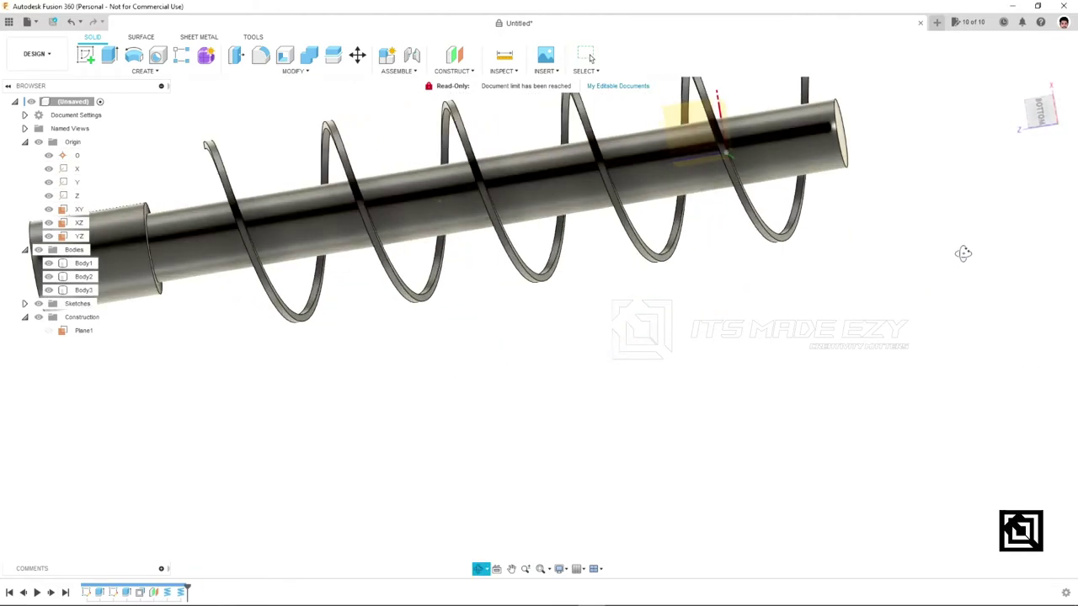
{"action": "key", "text": "Escape"}
{"action": "mouse_move", "coordinate": [783, 297]}
{"action": "middle_mouse_down", "text": "shift"}
{"action": "mouse_move", "coordinate": [702, 306]}
{"action": "mouse_move", "coordinate": [753, 309]}
{"action": "middle_mouse_up", "text": "shift"}
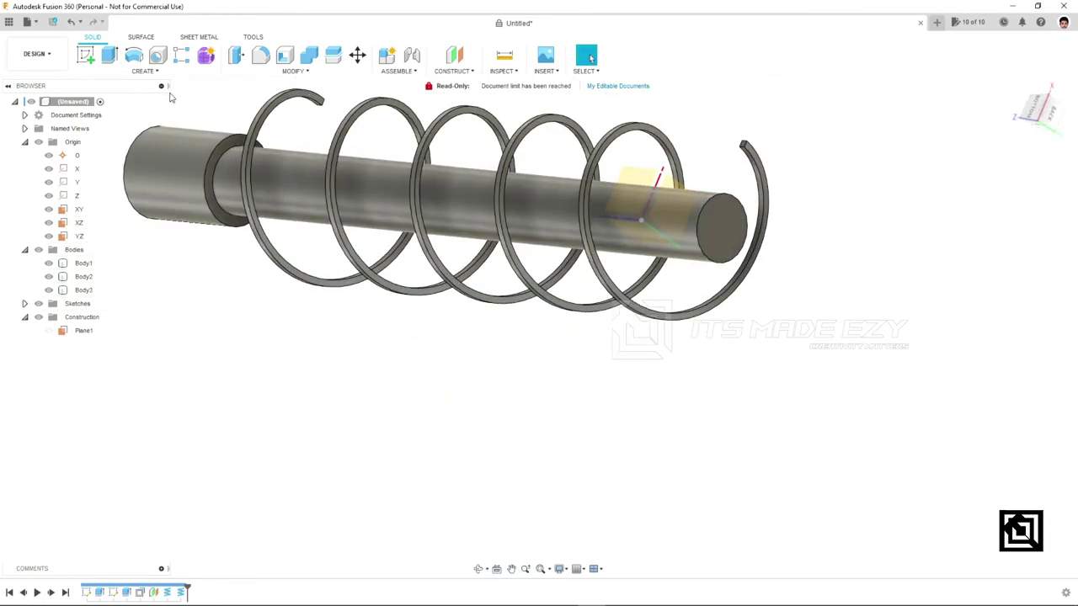
Step: On the Surface tools, hide the shaft Body1 and start a Loft between the two coils
{"action": "left_click", "coordinate": [141, 37]}
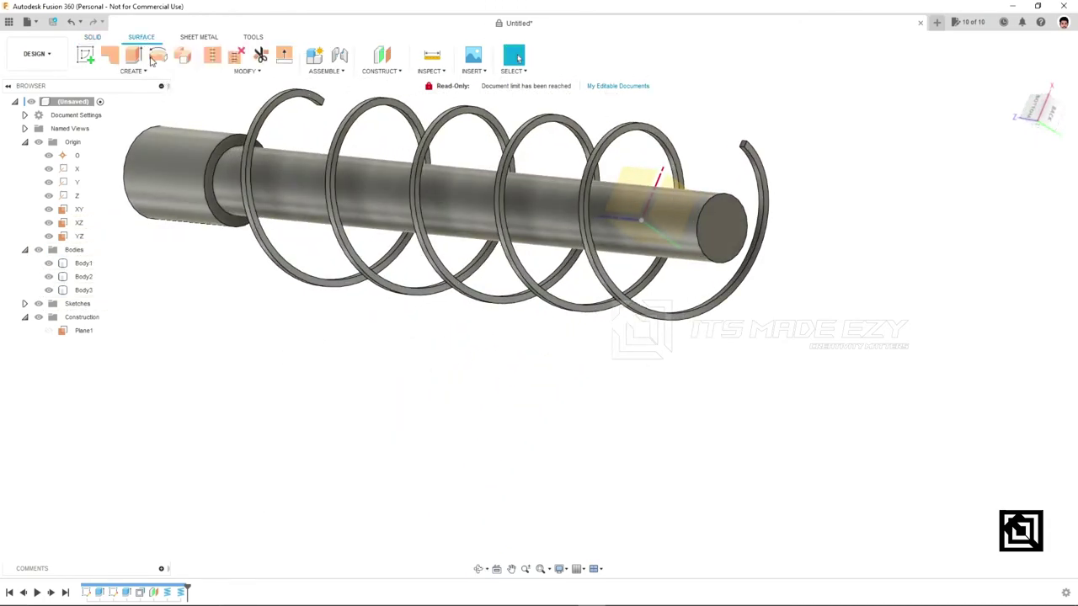
{"action": "left_click", "coordinate": [287, 160]}
{"action": "key", "text": "Escape"}
{"action": "left_click", "coordinate": [48, 262]}
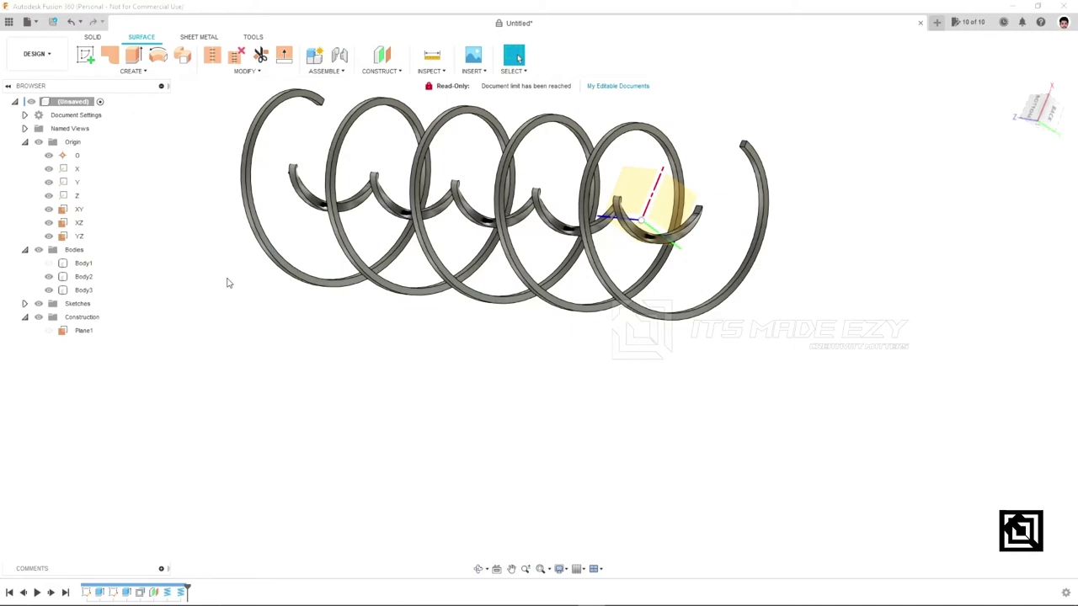
{"action": "mouse_move", "coordinate": [506, 278]}
{"action": "middle_mouse_down", "text": "shift"}
{"action": "mouse_move", "coordinate": [715, 275]}
{"action": "mouse_move", "coordinate": [755, 233]}
{"action": "mouse_move", "coordinate": [733, 324]}
{"action": "mouse_move", "coordinate": [510, 252]}
{"action": "middle_mouse_up", "text": "shift"}
{"action": "mouse_move", "coordinate": [683, 322]}
{"action": "middle_mouse_down", "text": "shift"}
{"action": "mouse_move", "coordinate": [589, 277]}
{"action": "mouse_move", "coordinate": [674, 304]}
{"action": "middle_mouse_up", "text": "shift"}
{"action": "left_click", "coordinate": [130, 71]}
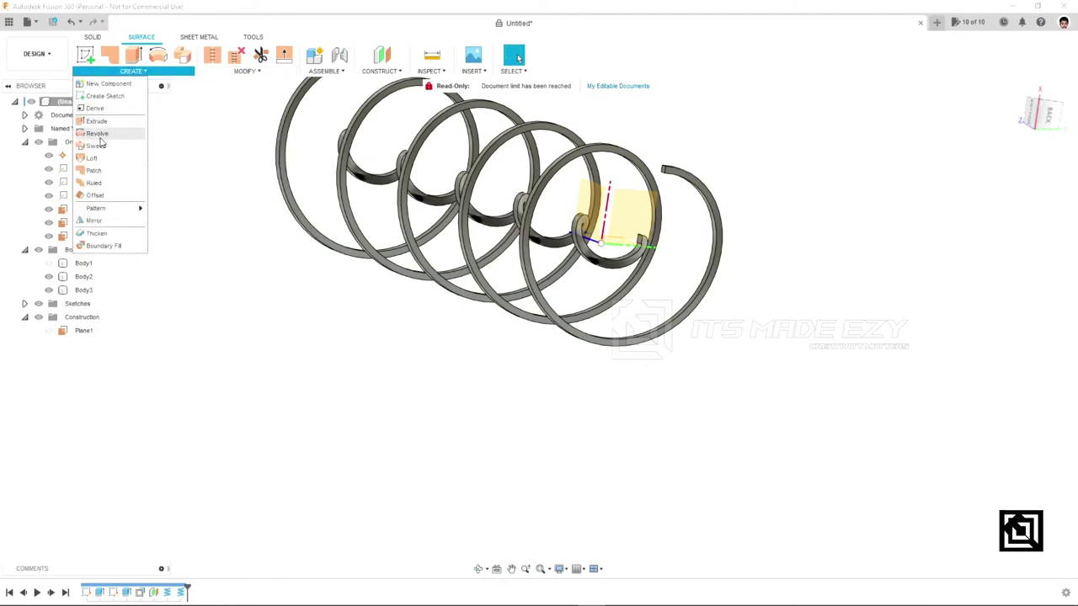
{"action": "left_click", "coordinate": [93, 157]}
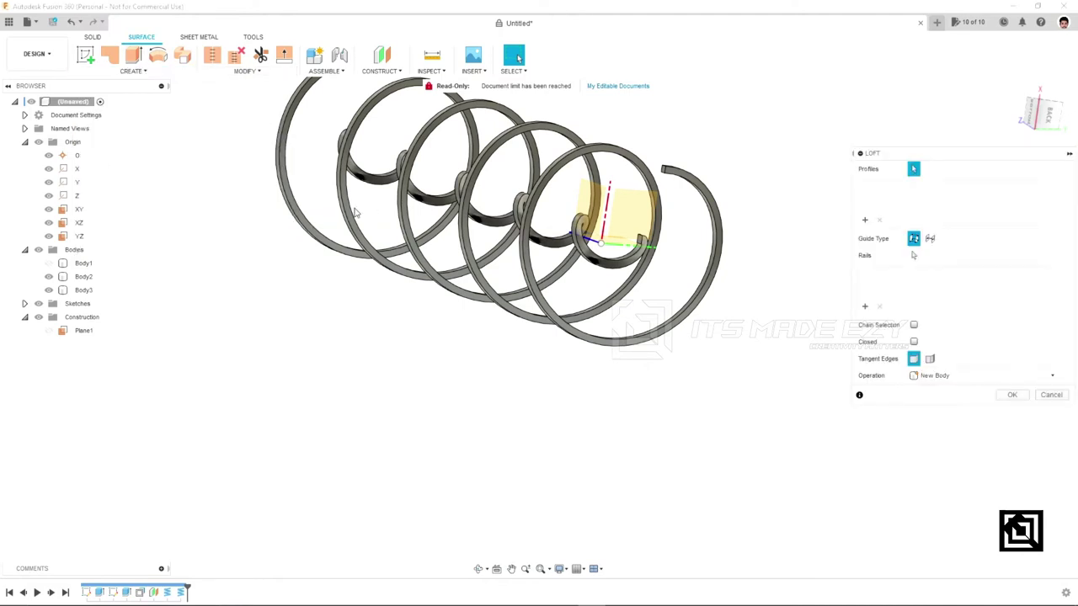
Step: Pick the outer coil edge and then the inner coil edge as the two loft profiles
{"action": "mouse_move", "coordinate": [748, 247]}
{"action": "middle_mouse_down", "text": "shift"}
{"action": "mouse_move", "coordinate": [743, 179]}
{"action": "mouse_move", "coordinate": [720, 203]}
{"action": "mouse_move", "coordinate": [613, 184]}
{"action": "mouse_move", "coordinate": [698, 135]}
{"action": "mouse_move", "coordinate": [623, 126]}
{"action": "mouse_move", "coordinate": [643, 236]}
{"action": "mouse_move", "coordinate": [663, 167]}
{"action": "mouse_move", "coordinate": [661, 180]}
{"action": "middle_mouse_up", "text": "shift"}
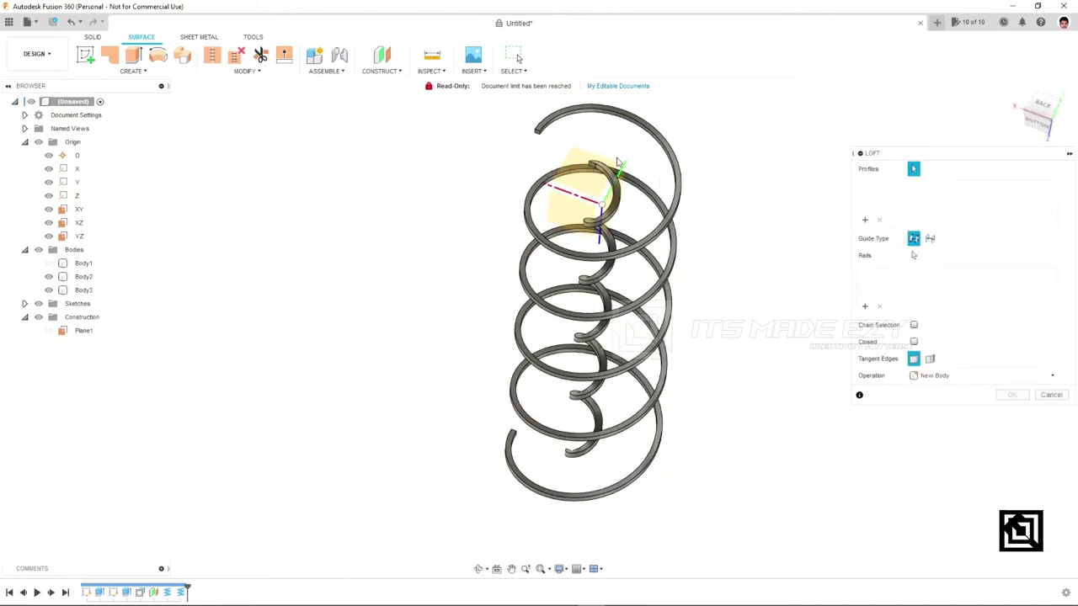
{"action": "scroll", "coordinate": [646, 250], "scroll_direction": "up", "scroll_amount": 2}
{"action": "scroll", "coordinate": [633, 253], "scroll_direction": "up", "scroll_amount": 2}
{"action": "scroll", "coordinate": [633, 252], "scroll_direction": "up", "scroll_amount": 2}
{"action": "mouse_move", "coordinate": [563, 207]}
{"action": "middle_mouse_down", "text": "shift"}
{"action": "mouse_move", "coordinate": [483, 176]}
{"action": "mouse_move", "coordinate": [530, 197]}
{"action": "middle_mouse_up", "text": "shift"}
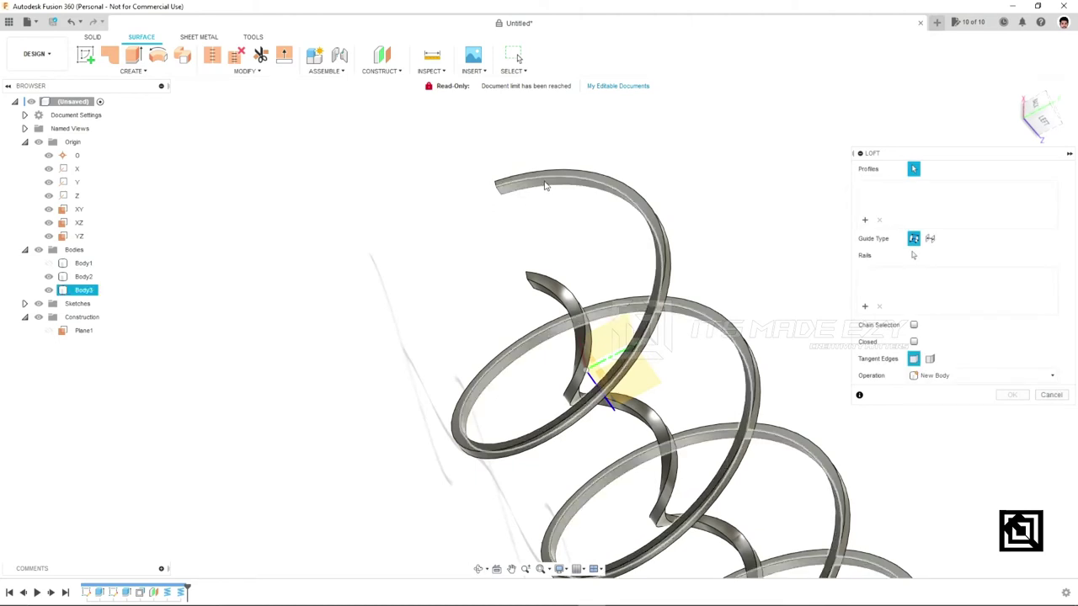
{"action": "left_click", "coordinate": [546, 184]}
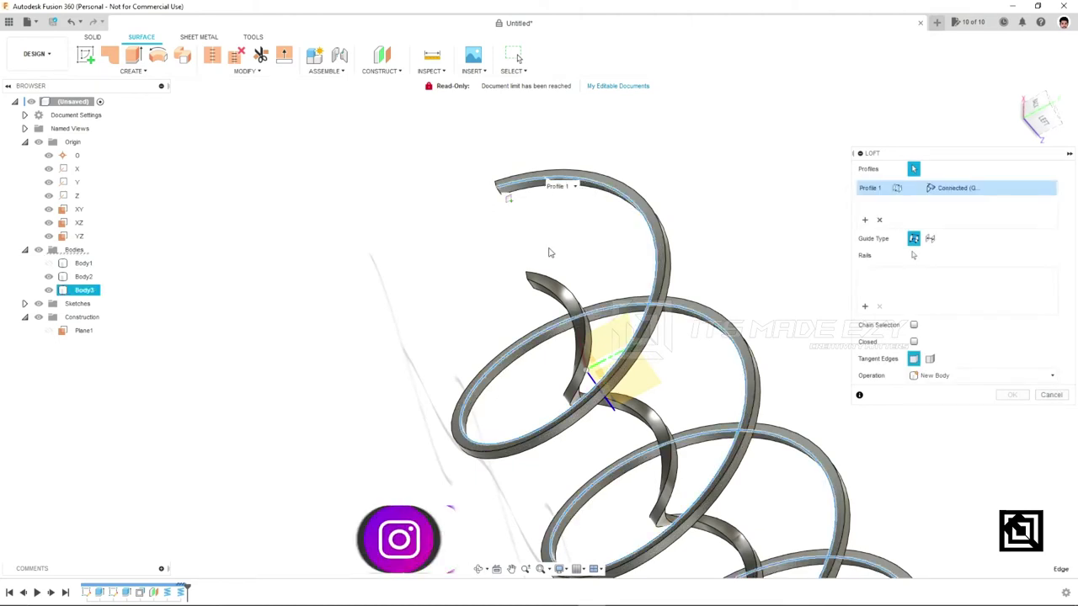
{"action": "left_click", "coordinate": [549, 282]}
{"action": "mouse_move", "coordinate": [637, 223]}
{"action": "middle_mouse_down", "text": "shift"}
{"action": "mouse_move", "coordinate": [747, 155]}
{"action": "mouse_move", "coordinate": [699, 206]}
{"action": "middle_mouse_up", "text": "shift"}
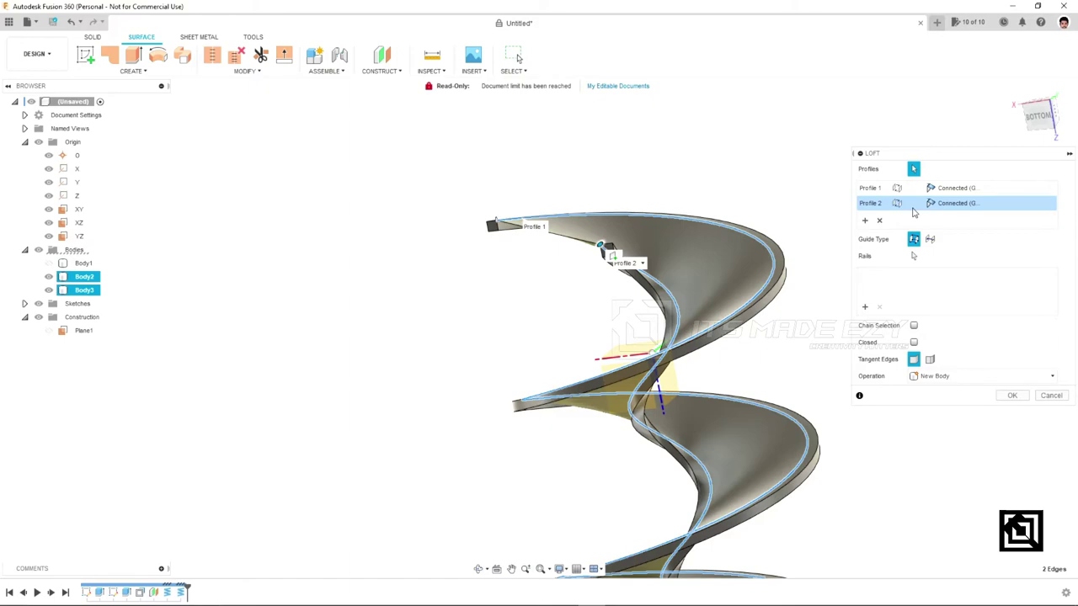
Step: Clear both loft profiles and re-pick the outer, then inner, coil edges
{"action": "left_click", "coordinate": [881, 220]}
{"action": "left_click", "coordinate": [881, 220]}
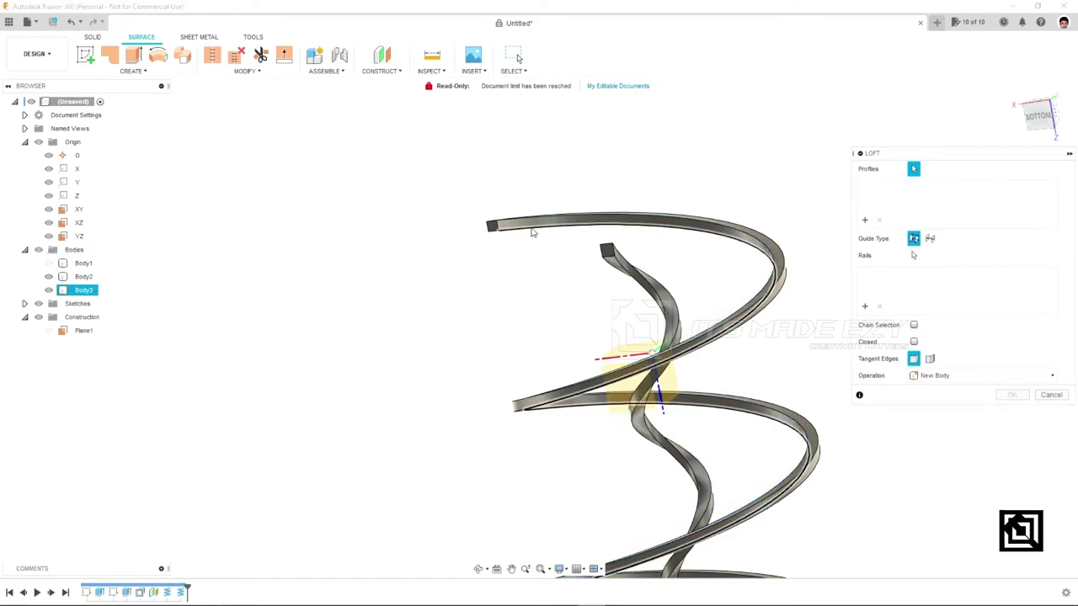
{"action": "left_click", "coordinate": [533, 233]}
{"action": "mouse_move", "coordinate": [543, 236]}
{"action": "middle_mouse_down", "text": "shift"}
{"action": "mouse_move", "coordinate": [583, 375]}
{"action": "mouse_move", "coordinate": [659, 262]}
{"action": "middle_mouse_up", "text": "shift"}
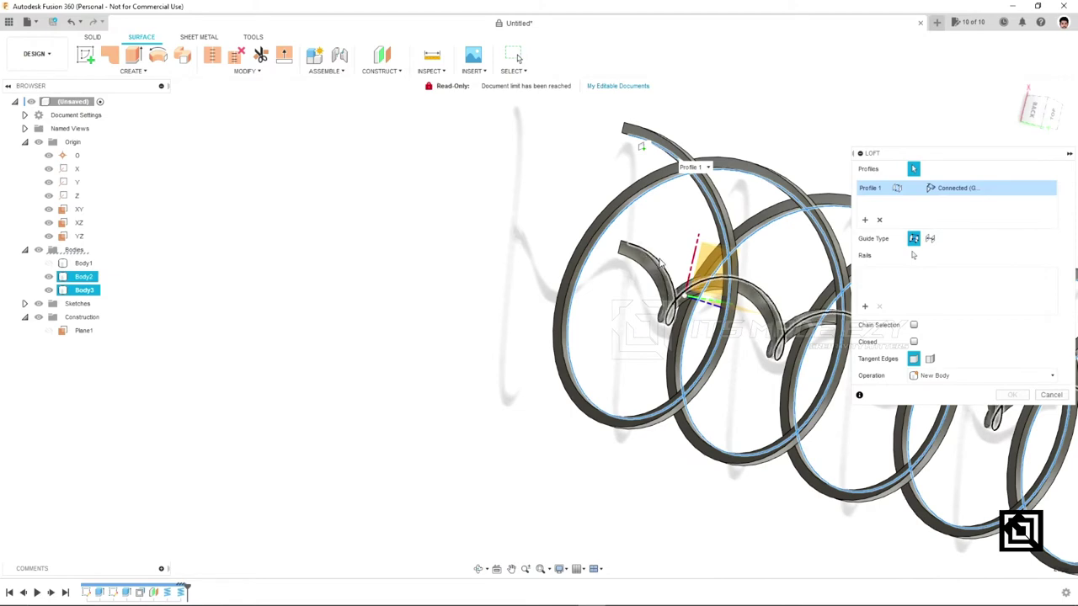
{"action": "left_click", "coordinate": [660, 262]}
{"action": "mouse_move", "coordinate": [659, 262]}
{"action": "middle_mouse_down", "text": "shift"}
{"action": "mouse_move", "coordinate": [715, 226]}
{"action": "mouse_move", "coordinate": [778, 236]}
{"action": "mouse_move", "coordinate": [772, 247]}
{"action": "mouse_move", "coordinate": [618, 271]}
{"action": "mouse_move", "coordinate": [722, 298]}
{"action": "mouse_move", "coordinate": [720, 345]}
{"action": "mouse_move", "coordinate": [702, 331]}
{"action": "middle_mouse_up", "text": "shift"}
Step: Inspect the helical loft preview and commit it as a New Body, Body4
{"action": "scroll", "coordinate": [560, 318], "scroll_direction": "down", "scroll_amount": 3}
{"action": "scroll", "coordinate": [556, 311], "scroll_direction": "down", "scroll_amount": 2}
{"action": "scroll", "coordinate": [576, 280], "scroll_direction": "down", "scroll_amount": 2}
{"action": "scroll", "coordinate": [473, 285], "scroll_direction": "down", "scroll_amount": 2}
{"action": "scroll", "coordinate": [784, 306], "scroll_direction": "up", "scroll_amount": 3}
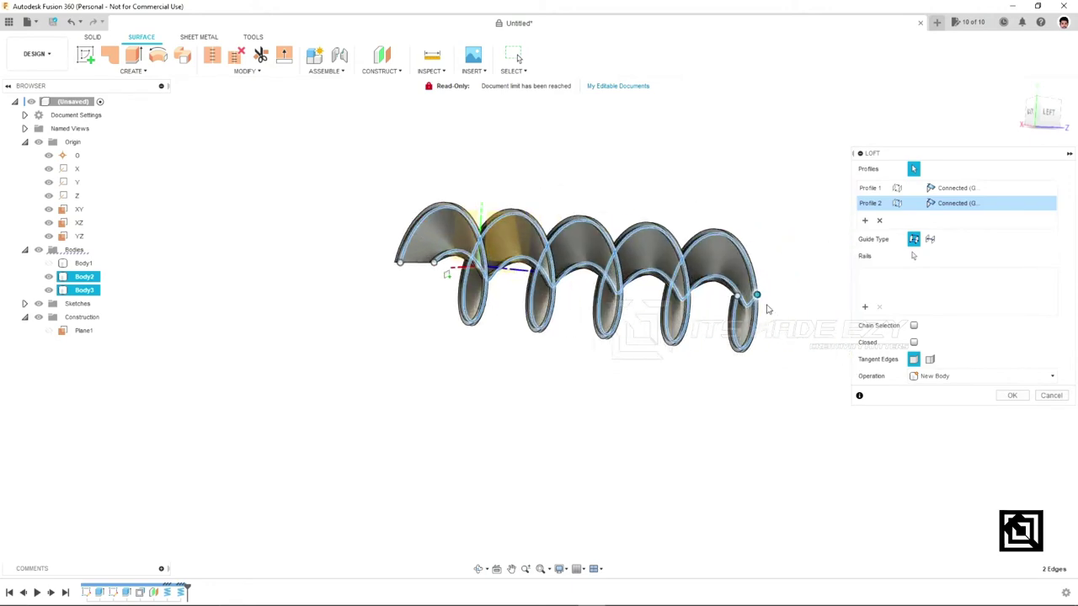
{"action": "scroll", "coordinate": [219, 240], "scroll_direction": "up", "scroll_amount": 3}
{"action": "middle_click_drag", "start_coordinate": [219, 240], "coordinate": [645, 311], "text": "shift"}
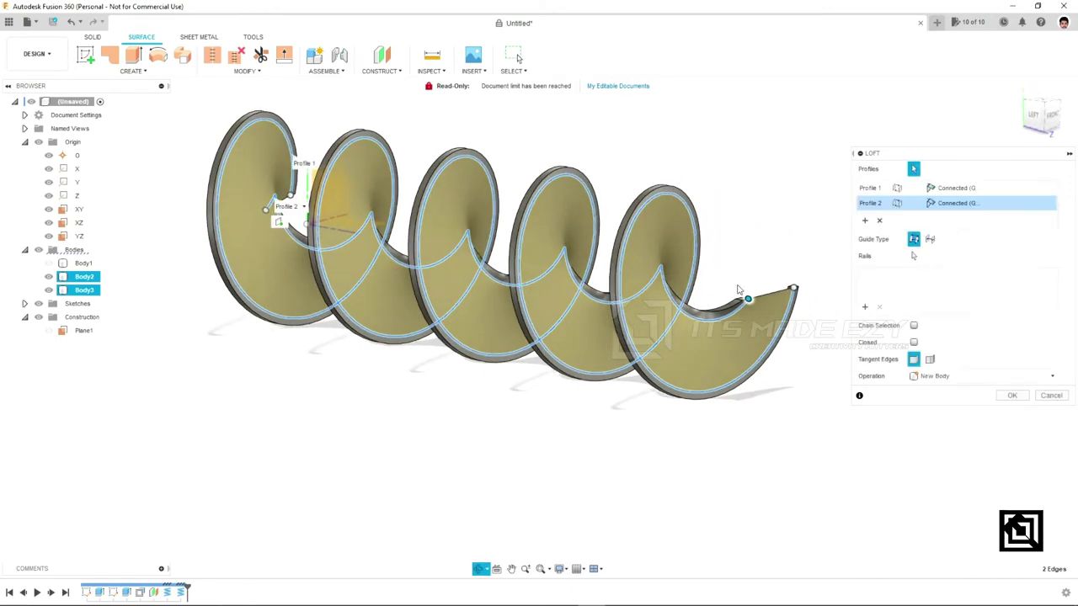
{"action": "left_click", "coordinate": [948, 378]}
{"action": "left_click", "coordinate": [948, 378]}
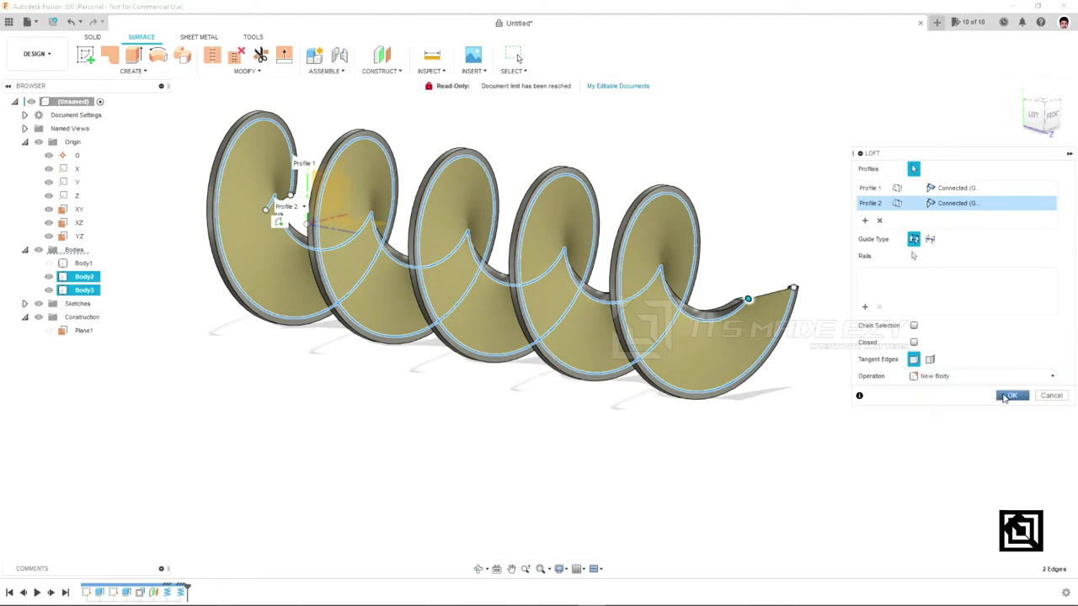
{"action": "left_click", "coordinate": [1008, 396]}
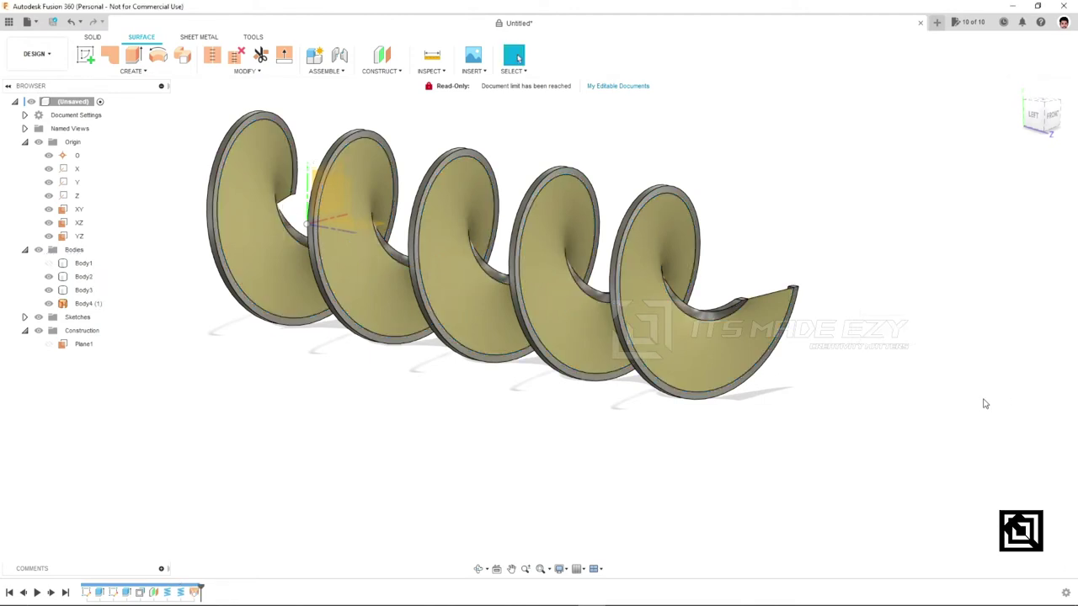
Step: Make the hidden shaft bodies visible again alongside the flight surface
{"action": "middle_click_drag", "start_coordinate": [558, 301], "coordinate": [271, 267], "text": "shift"}
{"action": "left_click", "coordinate": [271, 266]}
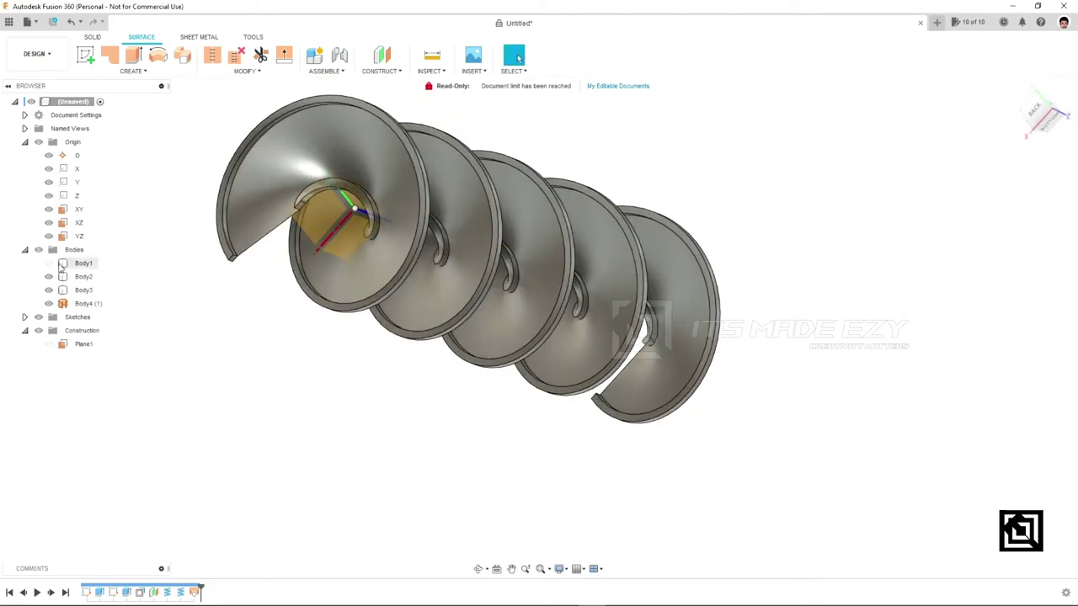
{"action": "left_click", "coordinate": [48, 277]}
{"action": "left_click", "coordinate": [48, 262]}
{"action": "mouse_move", "coordinate": [236, 374]}
{"action": "middle_mouse_down", "text": "shift"}
{"action": "mouse_move", "coordinate": [344, 327]}
{"action": "mouse_move", "coordinate": [212, 172]}
{"action": "middle_mouse_up", "text": "shift"}
Step: In the Solid tools, start Thicken on the helical loft surface
{"action": "left_click", "coordinate": [92, 37]}
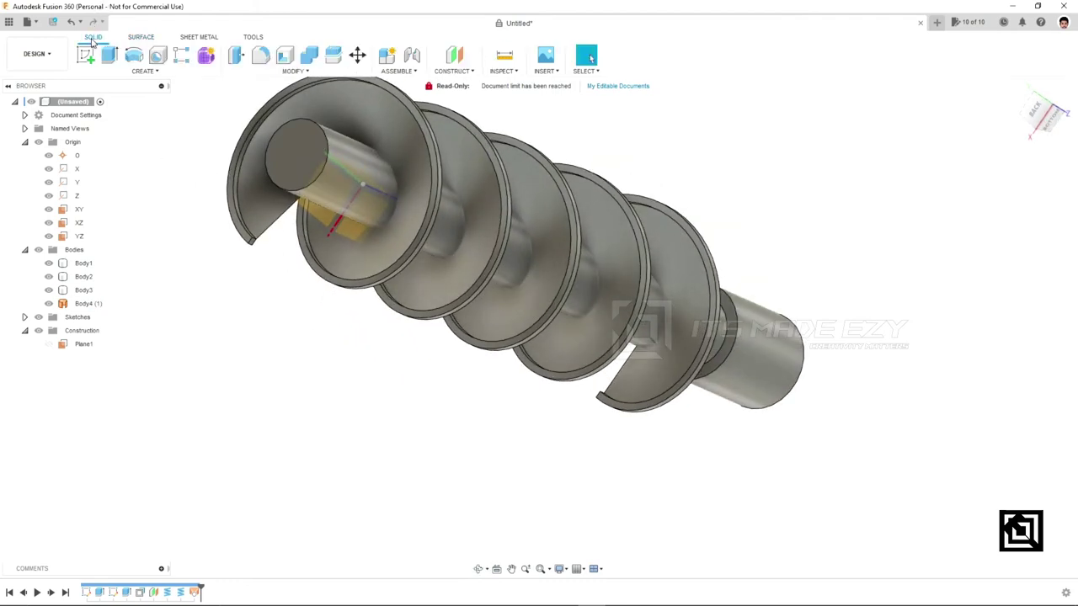
{"action": "left_click", "coordinate": [88, 303]}
{"action": "mouse_move", "coordinate": [377, 300]}
{"action": "middle_mouse_down"}
{"action": "mouse_move", "coordinate": [452, 384]}
{"action": "mouse_move", "coordinate": [395, 340]}
{"action": "mouse_move", "coordinate": [214, 140]}
{"action": "middle_mouse_up"}
{"action": "left_click", "coordinate": [143, 73]}
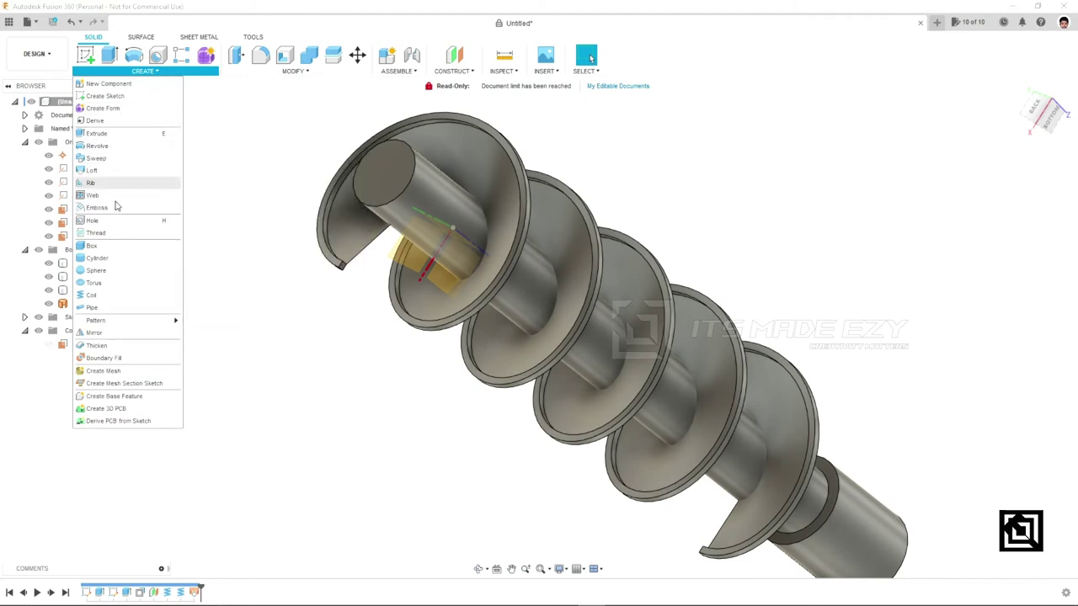
{"action": "left_click", "coordinate": [97, 345]}
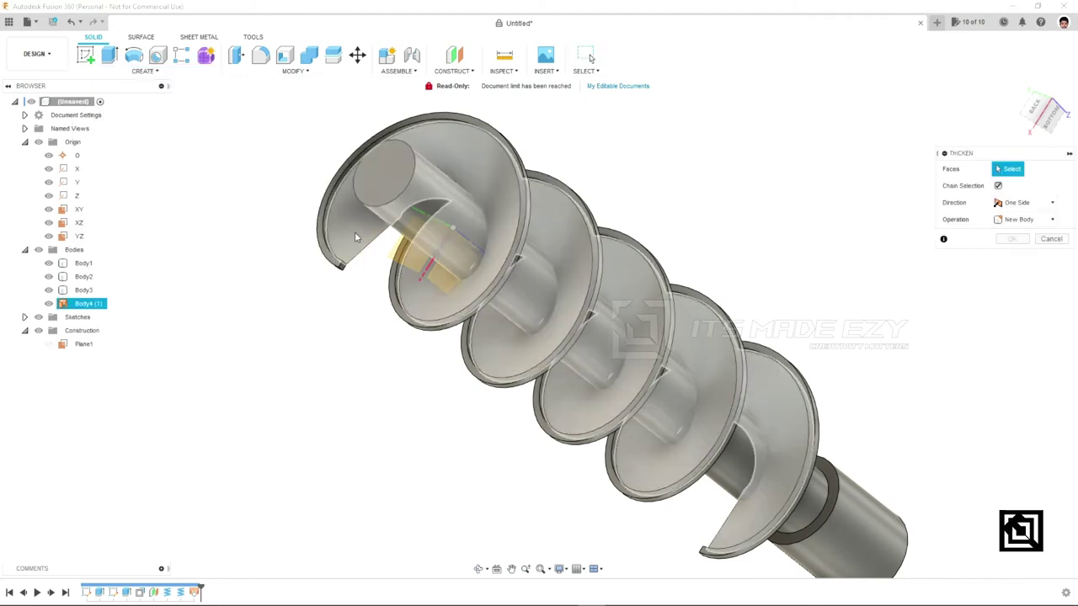
{"action": "left_click", "coordinate": [368, 224]}
{"action": "middle_click_drag", "start_coordinate": [367, 224], "coordinate": [349, 303], "text": "shift"}
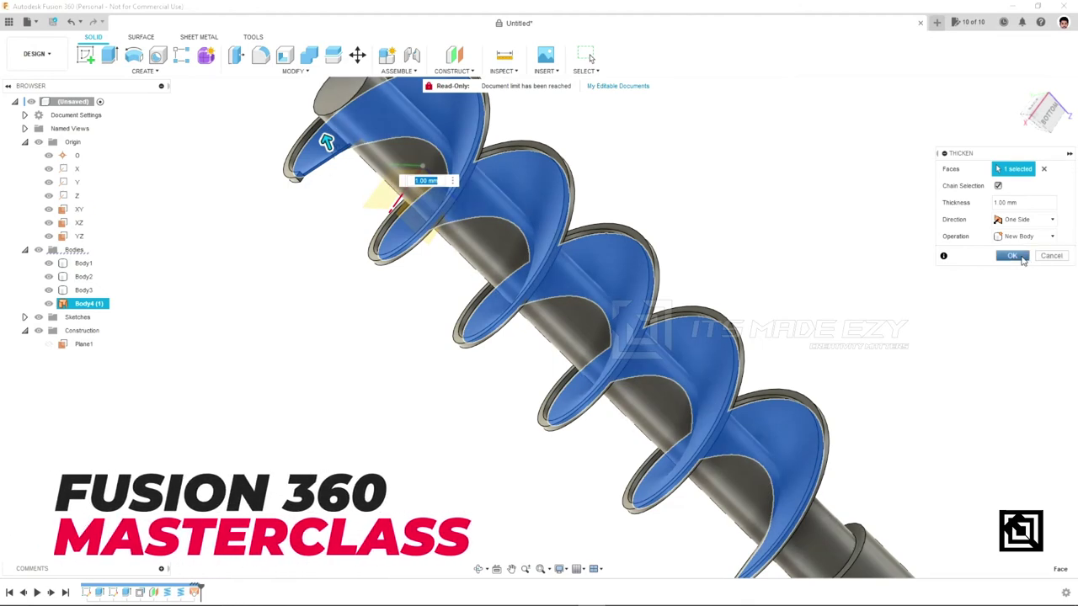
Step: Set the 1.00 mm thicken operation to Join and confirm it
{"action": "left_click", "coordinate": [1032, 241]}
{"action": "left_click", "coordinate": [1028, 253]}
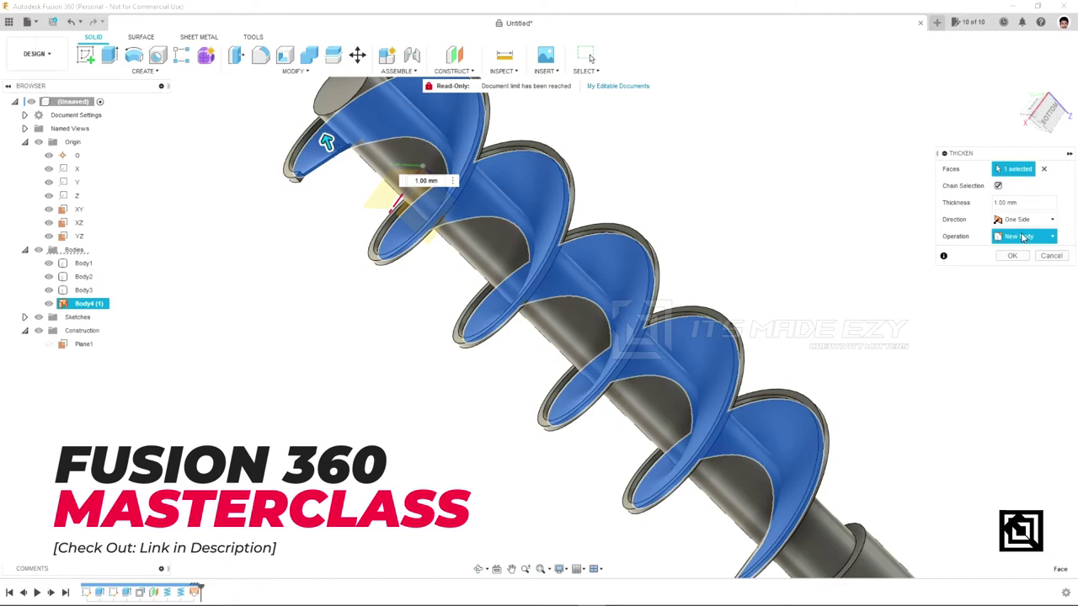
{"action": "left_click", "coordinate": [1023, 239]}
{"action": "left_click", "coordinate": [1022, 252]}
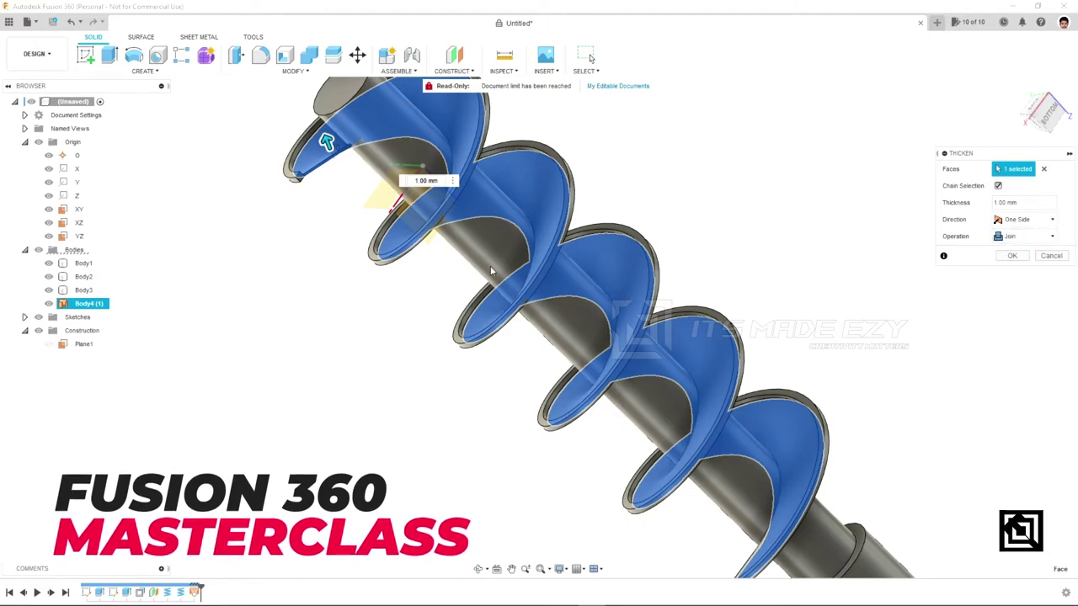
{"action": "left_click", "coordinate": [1010, 256]}
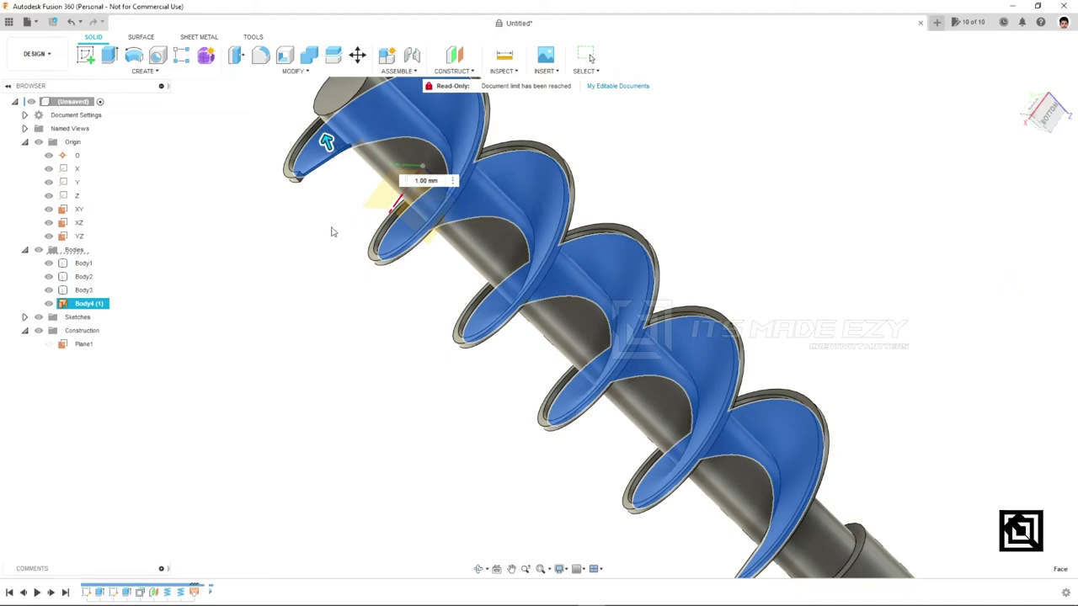
{"action": "mouse_move", "coordinate": [329, 233]}
{"action": "middle_mouse_down", "text": "shift"}
{"action": "mouse_move", "coordinate": [369, 224]}
{"action": "mouse_move", "coordinate": [252, 270]}
{"action": "middle_mouse_up", "text": "shift"}
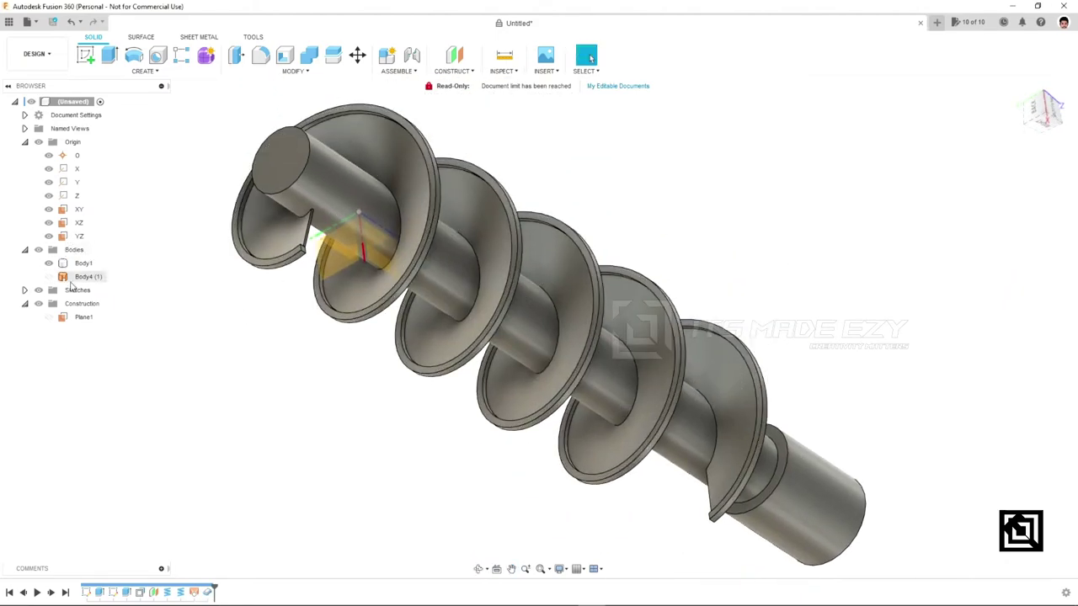
Step: Hide the helical surface body Body4 and zoom in on the flight-shaft junction
{"action": "left_click", "coordinate": [84, 277]}
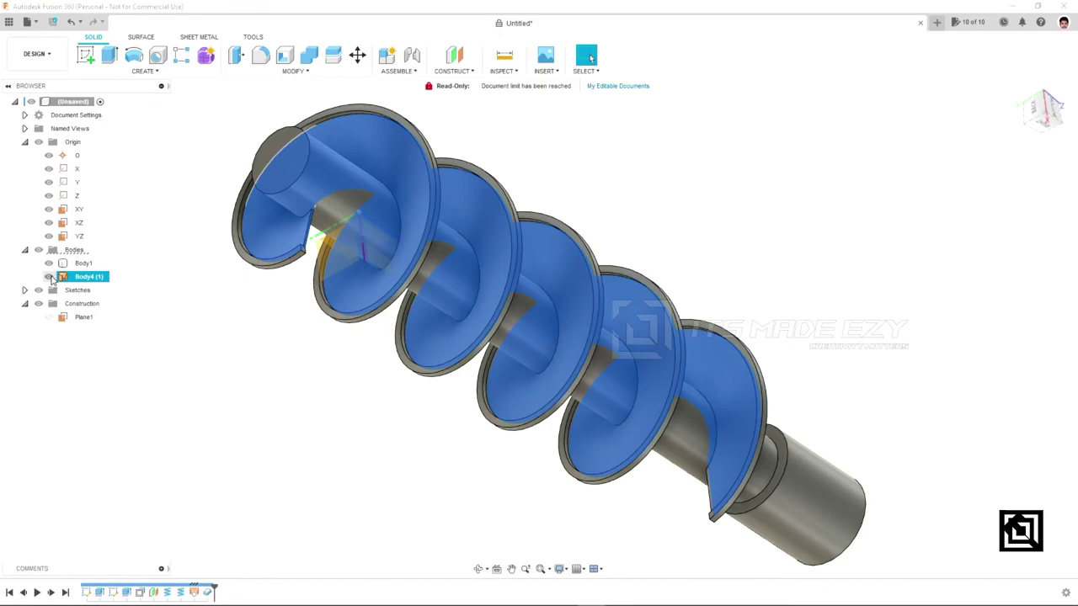
{"action": "left_click", "coordinate": [49, 276]}
{"action": "middle_click_drag", "start_coordinate": [176, 306], "coordinate": [212, 248], "text": "shift"}
{"action": "scroll", "coordinate": [206, 204], "scroll_direction": "up", "scroll_amount": 3}
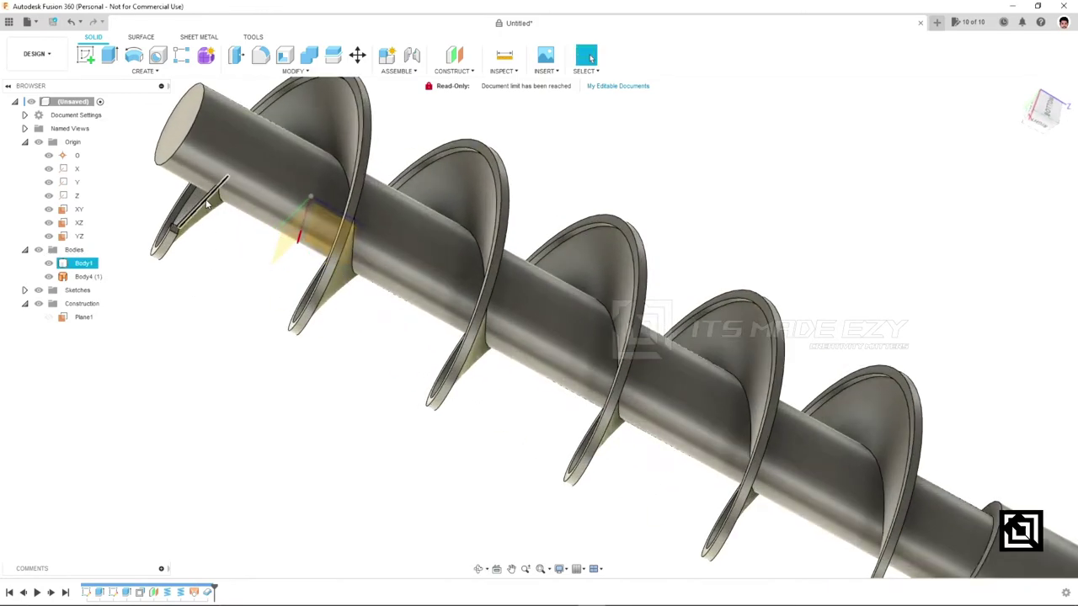
{"action": "scroll", "coordinate": [205, 203], "scroll_direction": "up", "scroll_amount": 3}
{"action": "scroll", "coordinate": [205, 203], "scroll_direction": "up", "scroll_amount": 2}
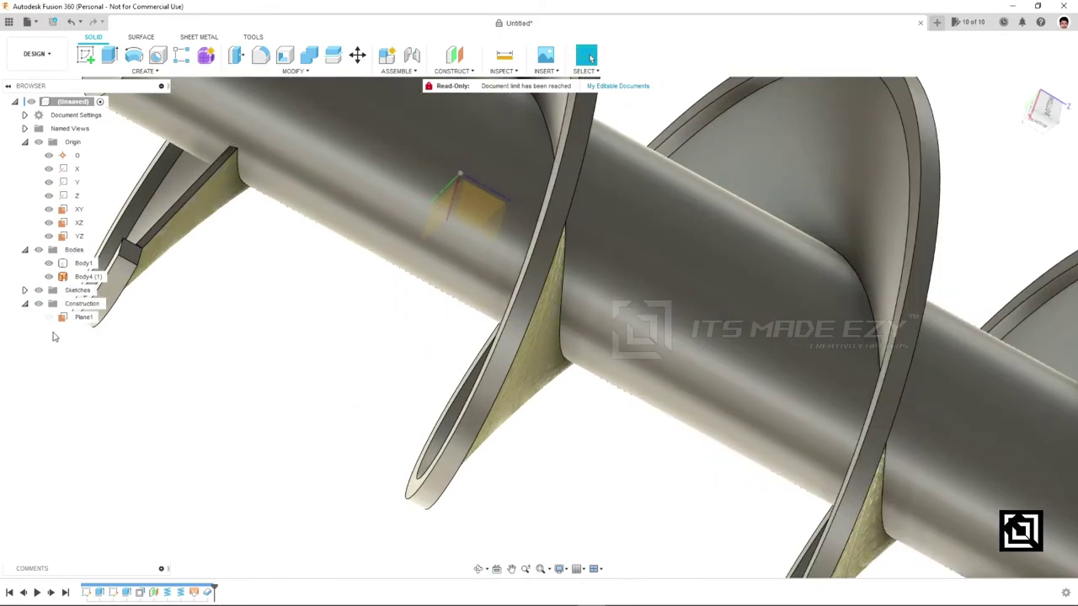
Step: Edit the Thicken feature to New Body so the 1 mm flight becomes Body5, keeping Body4 hidden
{"action": "right_click", "coordinate": [208, 593]}
{"action": "left_click", "coordinate": [234, 492]}
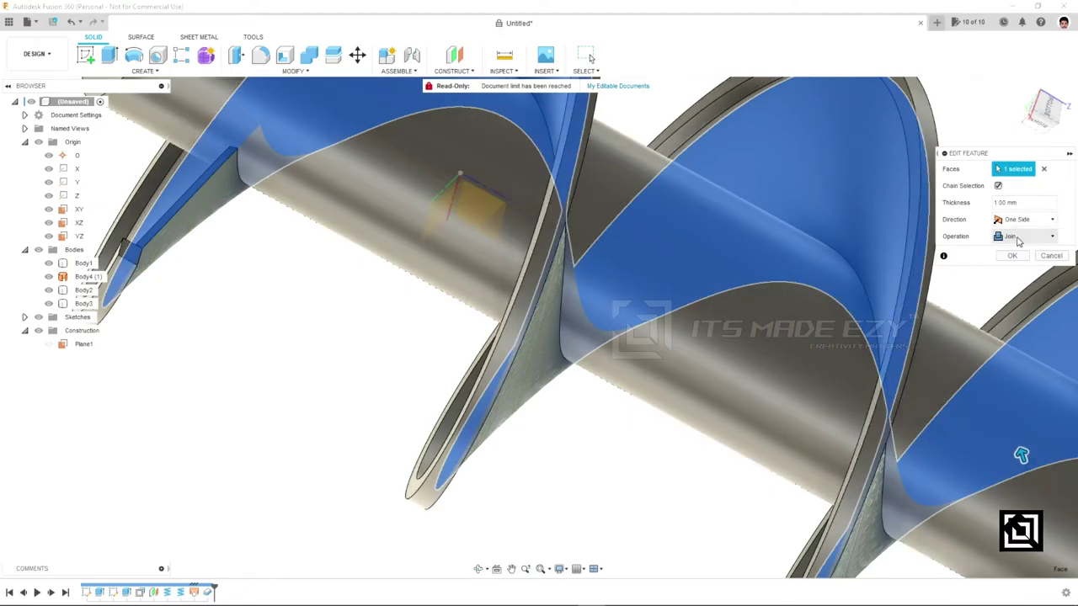
{"action": "left_click", "coordinate": [1018, 239]}
{"action": "left_click", "coordinate": [1005, 291]}
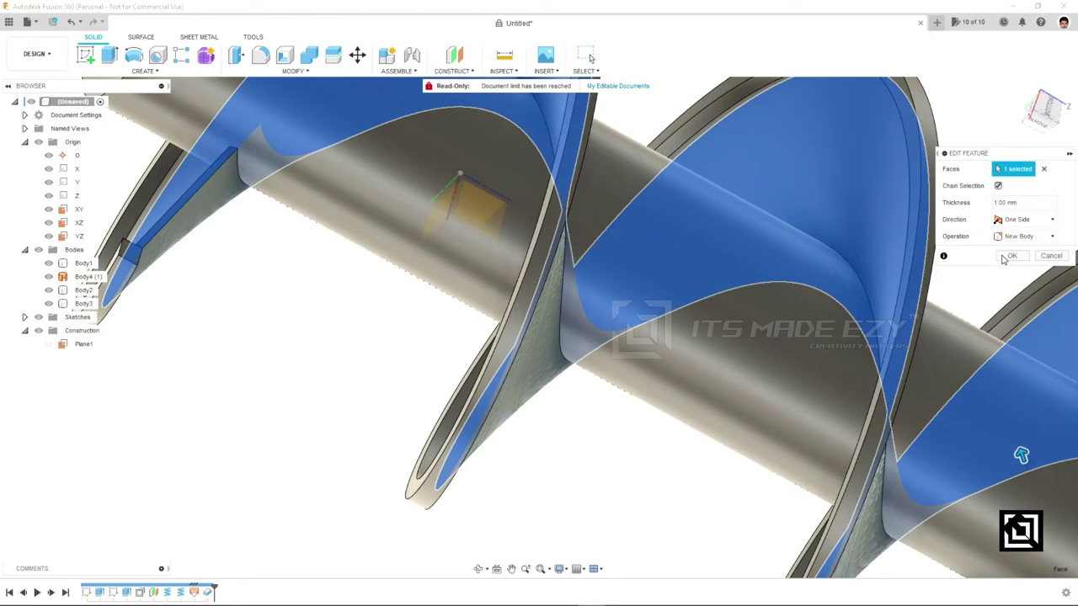
{"action": "left_click", "coordinate": [1003, 257]}
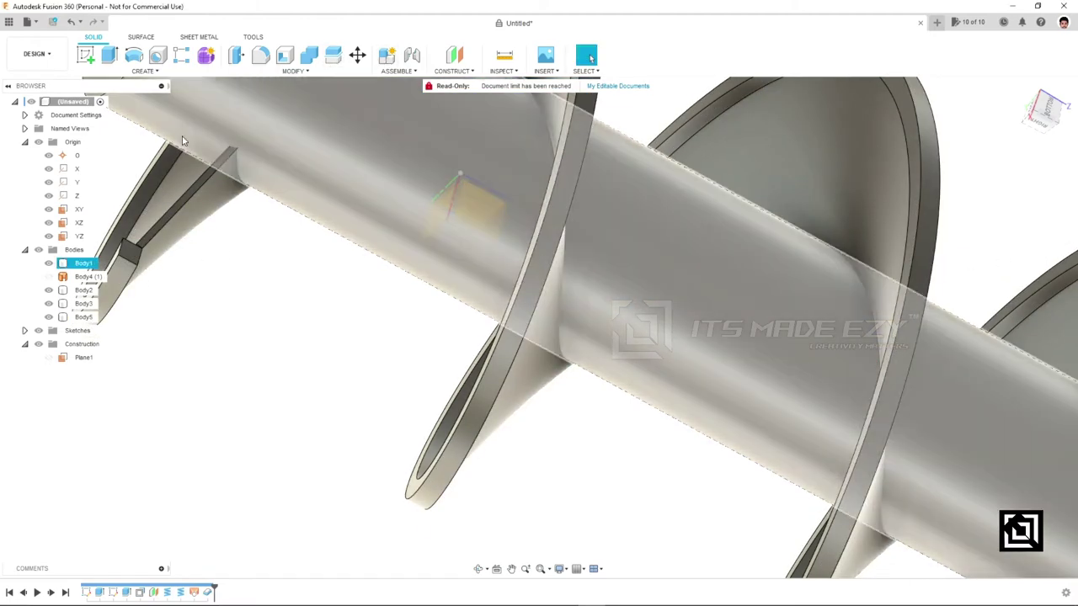
{"action": "left_click", "coordinate": [48, 277]}
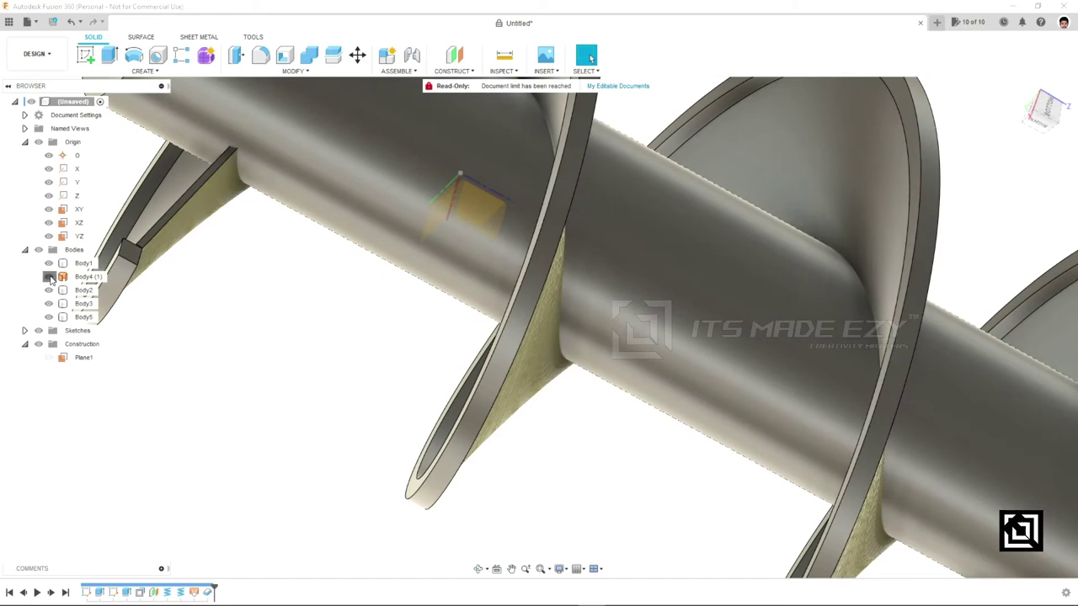
{"action": "left_click", "coordinate": [49, 277]}
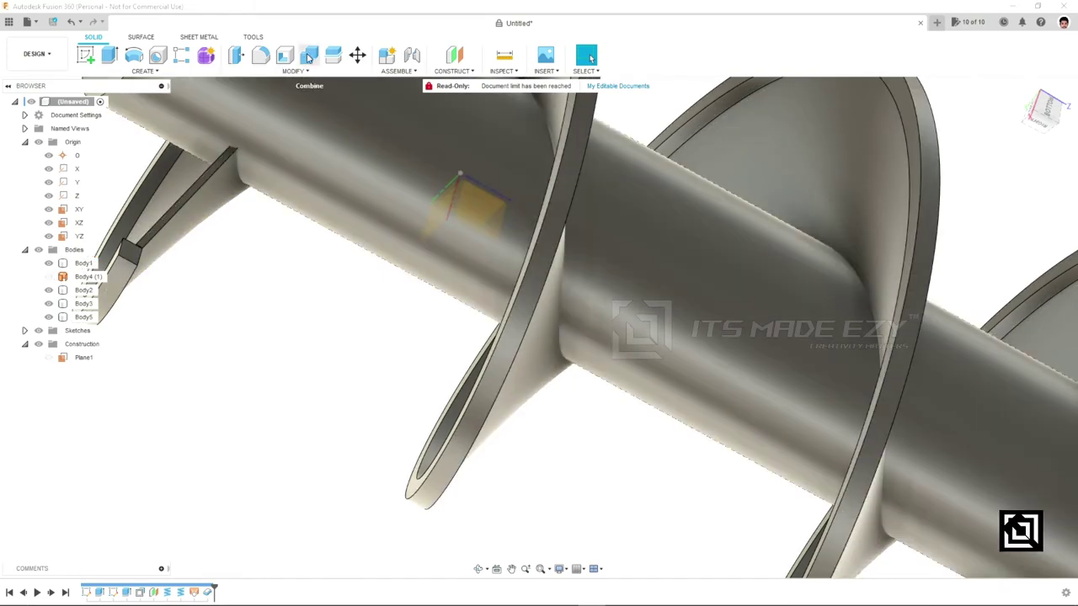
Step: Combine Body2, Body3 and Body5 into target Body1 with a Join operation
{"action": "scroll", "coordinate": [651, 297], "scroll_direction": "down", "scroll_amount": 3}
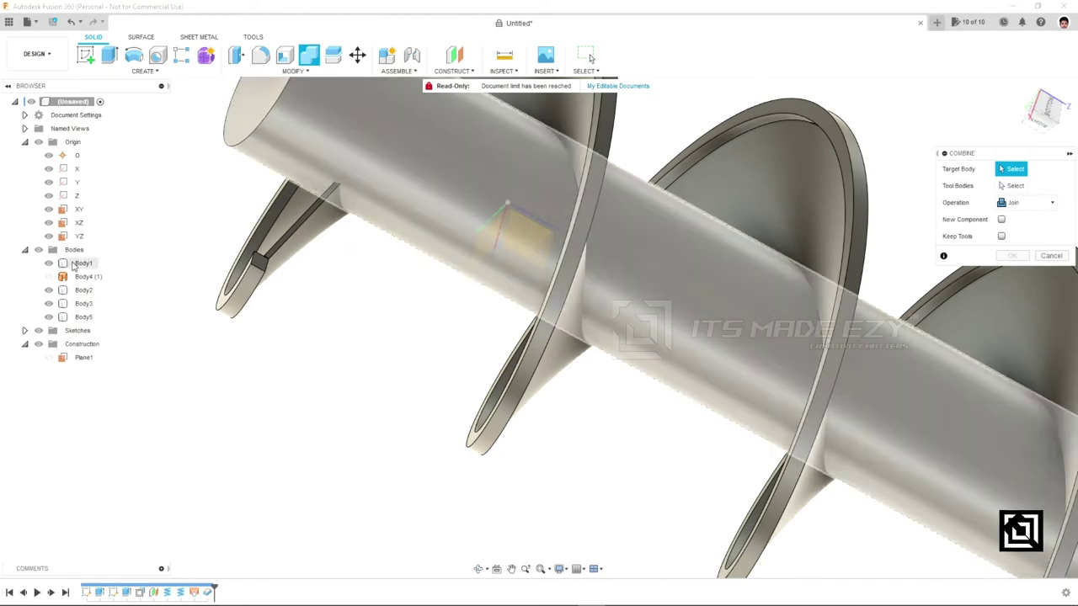
{"action": "left_click", "coordinate": [76, 264]}
{"action": "left_click", "coordinate": [84, 290]}
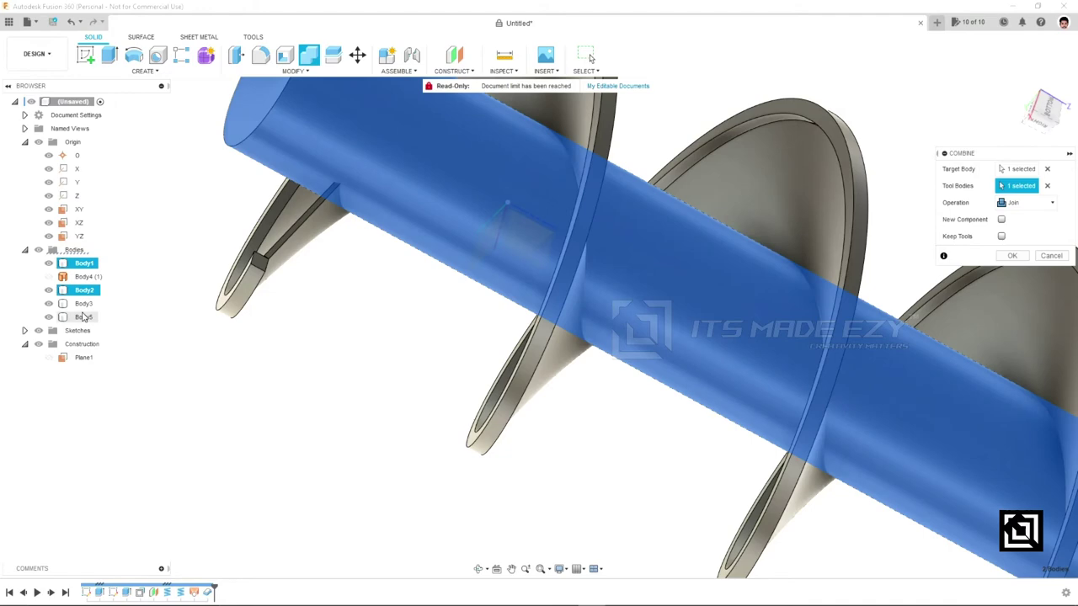
{"action": "left_click", "coordinate": [84, 303]}
{"action": "left_click", "coordinate": [84, 317]}
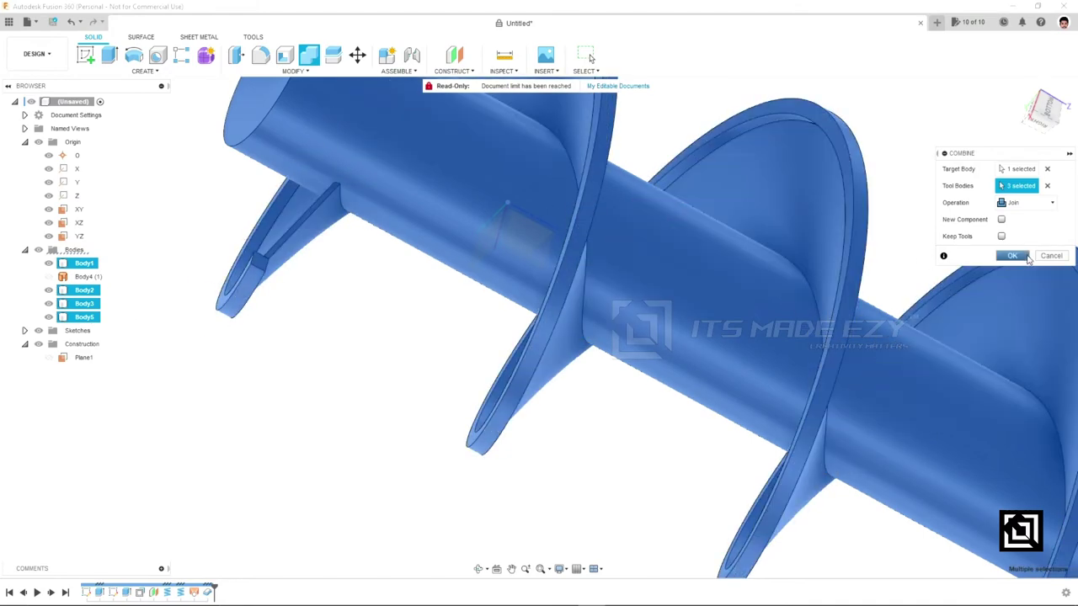
{"action": "left_click", "coordinate": [1013, 256]}
{"action": "mouse_move", "coordinate": [436, 337]}
{"action": "middle_mouse_down", "text": "shift"}
{"action": "mouse_move", "coordinate": [549, 355]}
{"action": "mouse_move", "coordinate": [428, 299]}
{"action": "mouse_move", "coordinate": [472, 353]}
{"action": "middle_mouse_up", "text": "shift"}
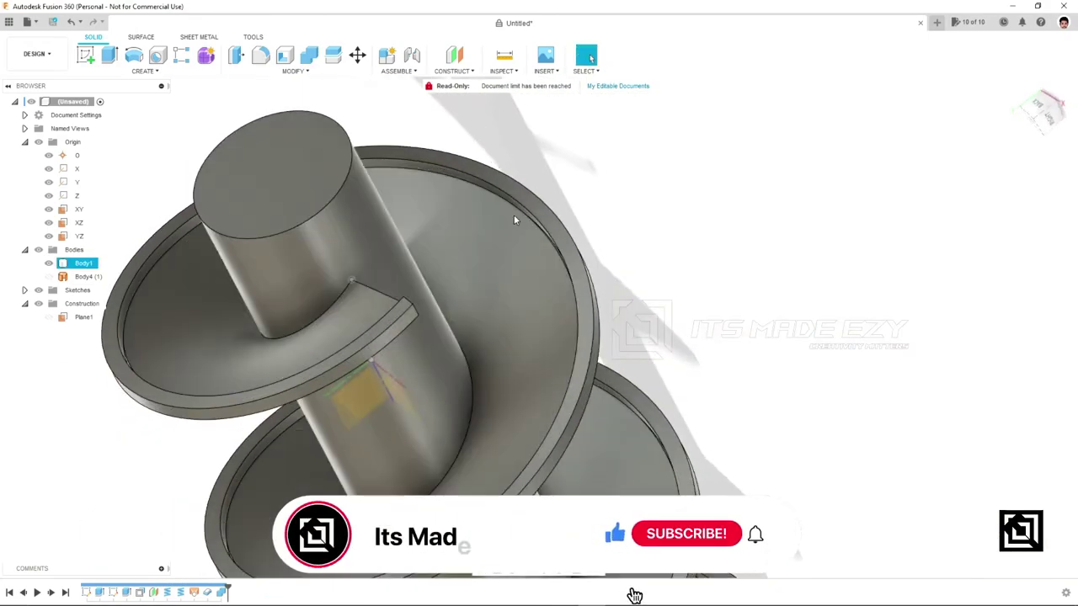
Step: Fillet both helical edges where the flight meets the shaft with a 1 mm radius
{"action": "left_click", "coordinate": [260, 55]}
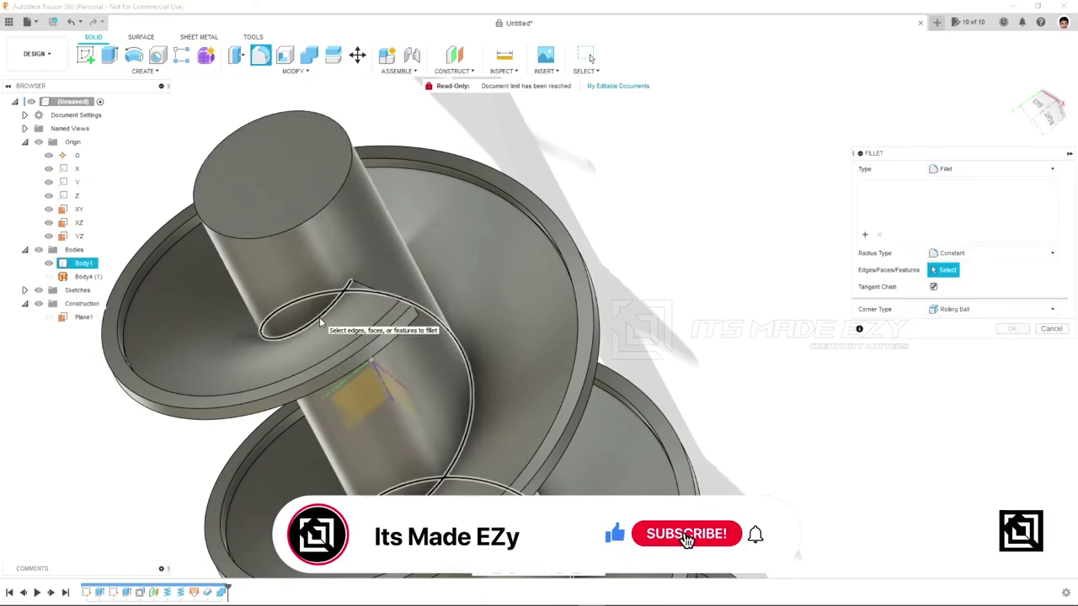
{"action": "left_click", "coordinate": [435, 348]}
{"action": "middle_click_drag", "start_coordinate": [435, 348], "coordinate": [281, 310], "text": "shift"}
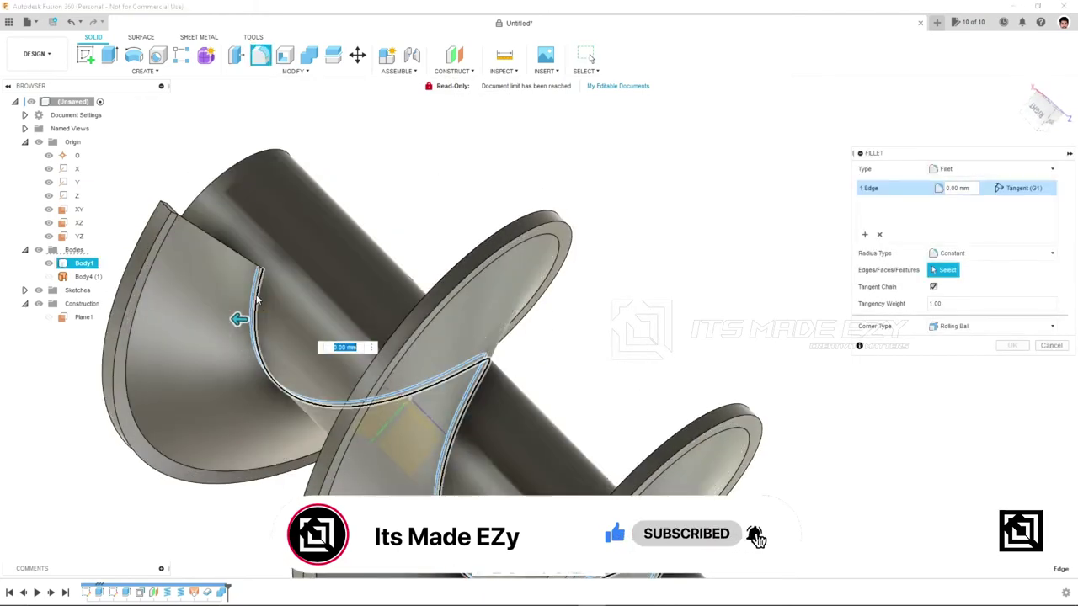
{"action": "left_click", "coordinate": [258, 299]}
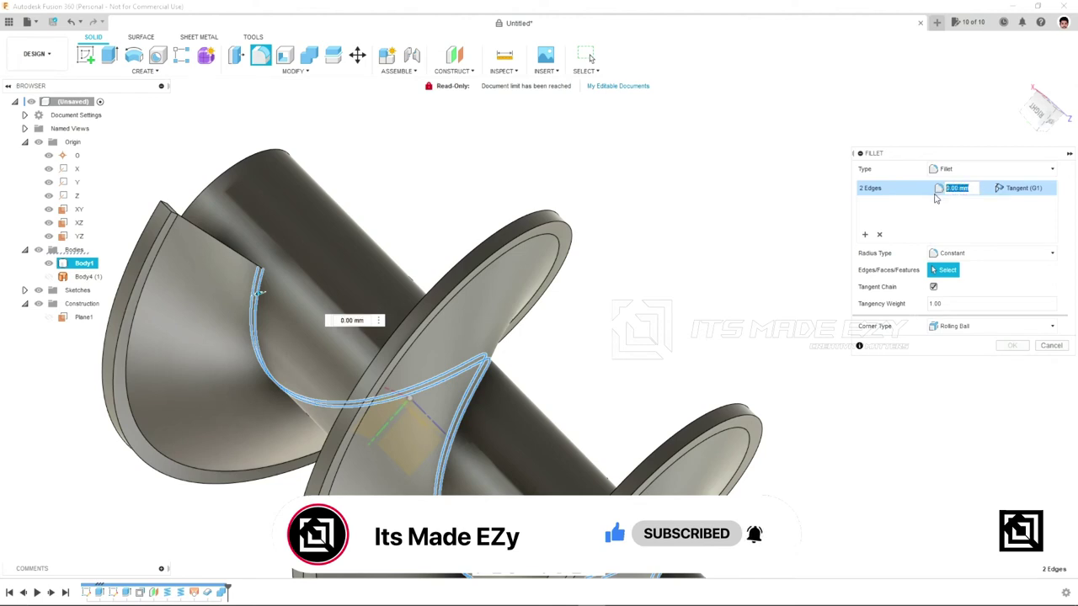
{"action": "type", "text": "1"}
{"action": "middle_click_drag", "start_coordinate": [252, 295], "coordinate": [261, 318], "text": "shift"}
{"action": "left_click", "coordinate": [1012, 346]}
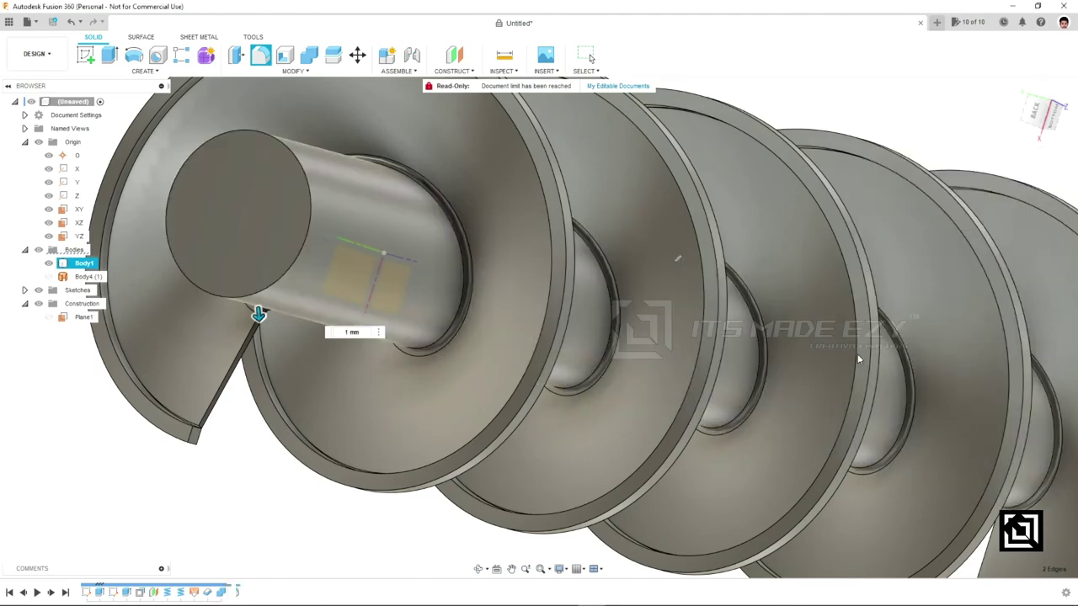
{"action": "scroll", "coordinate": [667, 365], "scroll_direction": "down", "scroll_amount": 3}
{"action": "scroll", "coordinate": [674, 375], "scroll_direction": "down", "scroll_amount": 3}
{"action": "scroll", "coordinate": [683, 383], "scroll_direction": "down", "scroll_amount": 3}
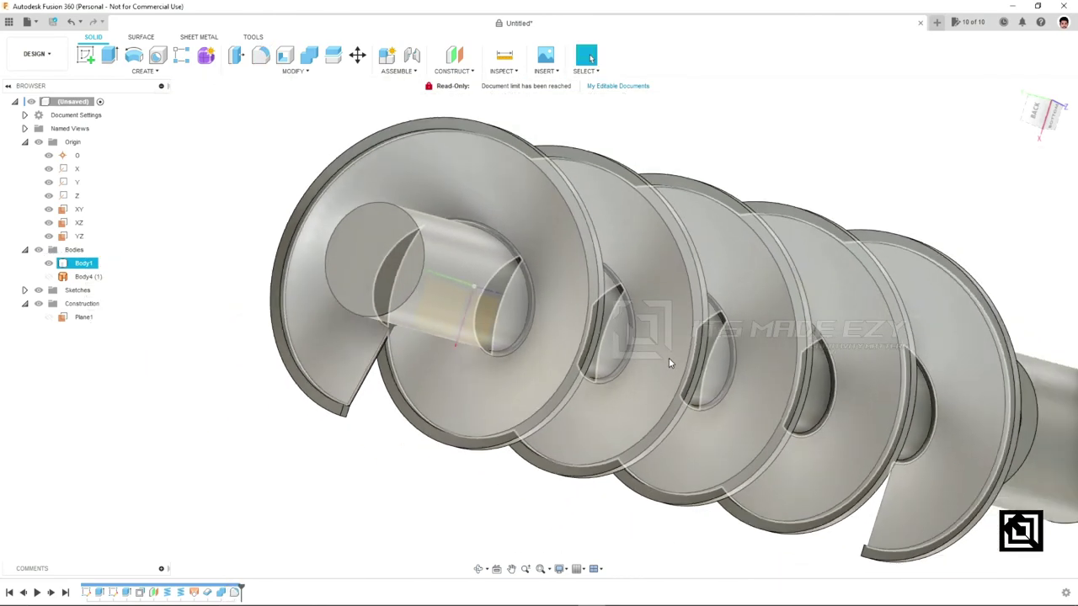
{"action": "scroll", "coordinate": [695, 401], "scroll_direction": "down", "scroll_amount": 2}
{"action": "mouse_move", "coordinate": [696, 401]}
{"action": "middle_mouse_down", "text": "shift"}
{"action": "mouse_move", "coordinate": [741, 388]}
{"action": "mouse_move", "coordinate": [863, 299]}
{"action": "mouse_move", "coordinate": [817, 315]}
{"action": "mouse_move", "coordinate": [807, 335]}
{"action": "mouse_move", "coordinate": [765, 335]}
{"action": "mouse_move", "coordinate": [674, 286]}
{"action": "mouse_move", "coordinate": [767, 331]}
{"action": "mouse_move", "coordinate": [814, 315]}
{"action": "mouse_move", "coordinate": [849, 349]}
{"action": "mouse_move", "coordinate": [696, 377]}
{"action": "middle_mouse_up", "text": "shift"}
{"action": "left_click", "coordinate": [849, 349]}
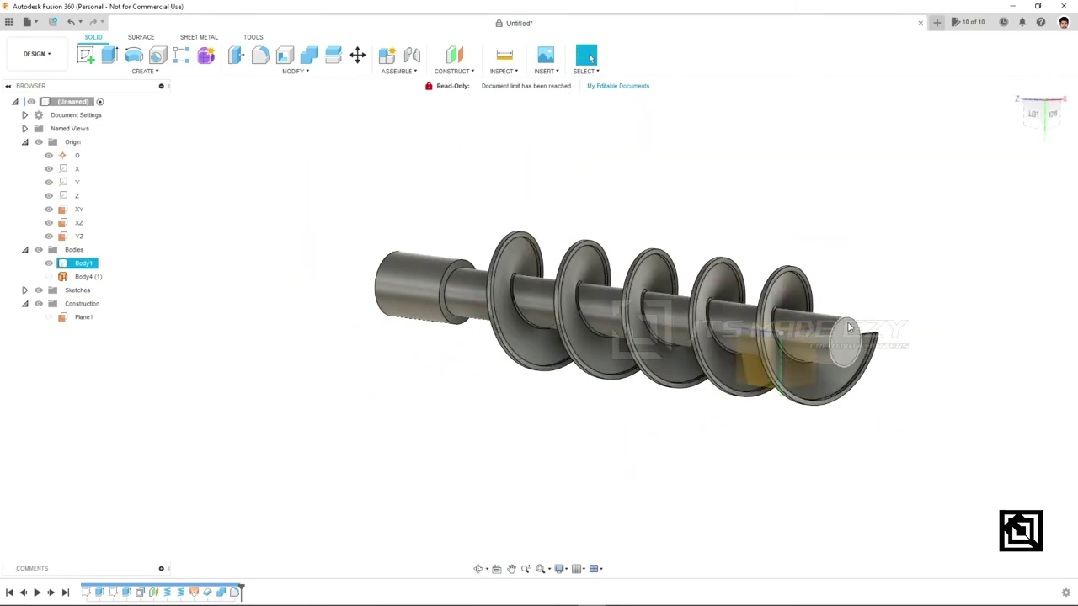
{"action": "mouse_move", "coordinate": [849, 324]}
{"action": "middle_mouse_down", "text": "shift"}
{"action": "mouse_move", "coordinate": [799, 356]}
{"action": "mouse_move", "coordinate": [834, 368]}
{"action": "mouse_move", "coordinate": [799, 367]}
{"action": "mouse_move", "coordinate": [837, 357]}
{"action": "mouse_move", "coordinate": [817, 380]}
{"action": "mouse_move", "coordinate": [808, 374]}
{"action": "middle_mouse_up", "text": "shift"}
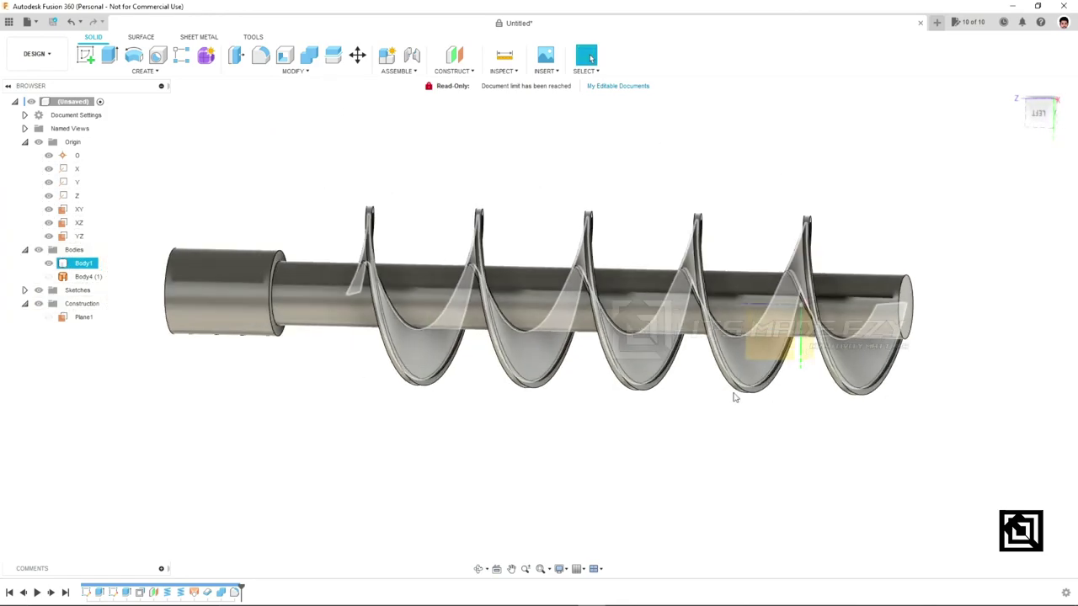
{"action": "right_click", "coordinate": [166, 593]}
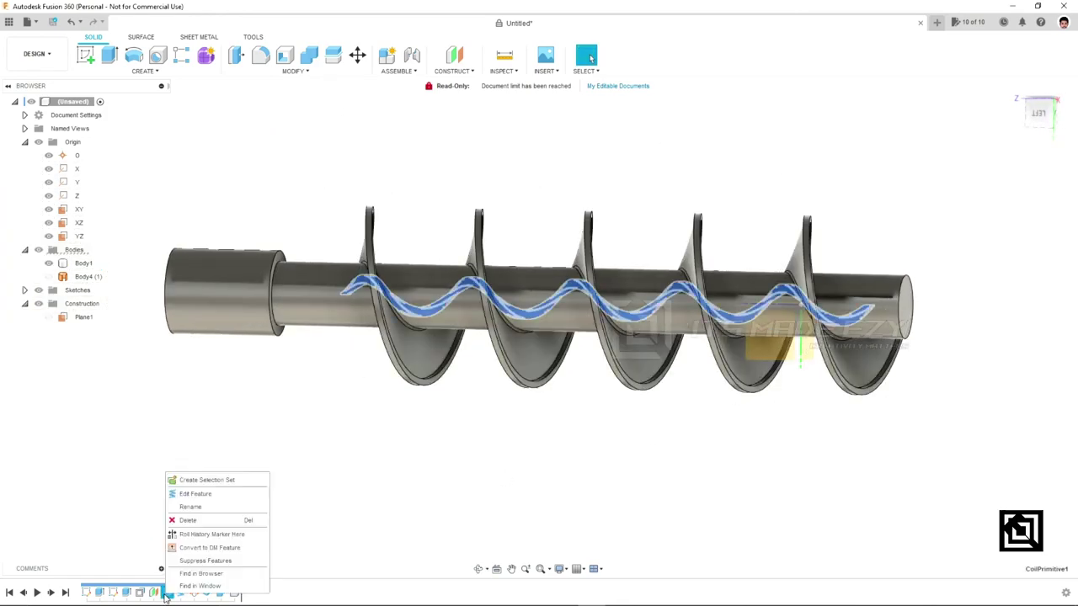
Step: Edit CoilPrimitive2 and enlarge its diameter from 80 mm to 104.566 mm
{"action": "left_click", "coordinate": [128, 534]}
{"action": "right_click", "coordinate": [181, 593]}
{"action": "left_click", "coordinate": [211, 506]}
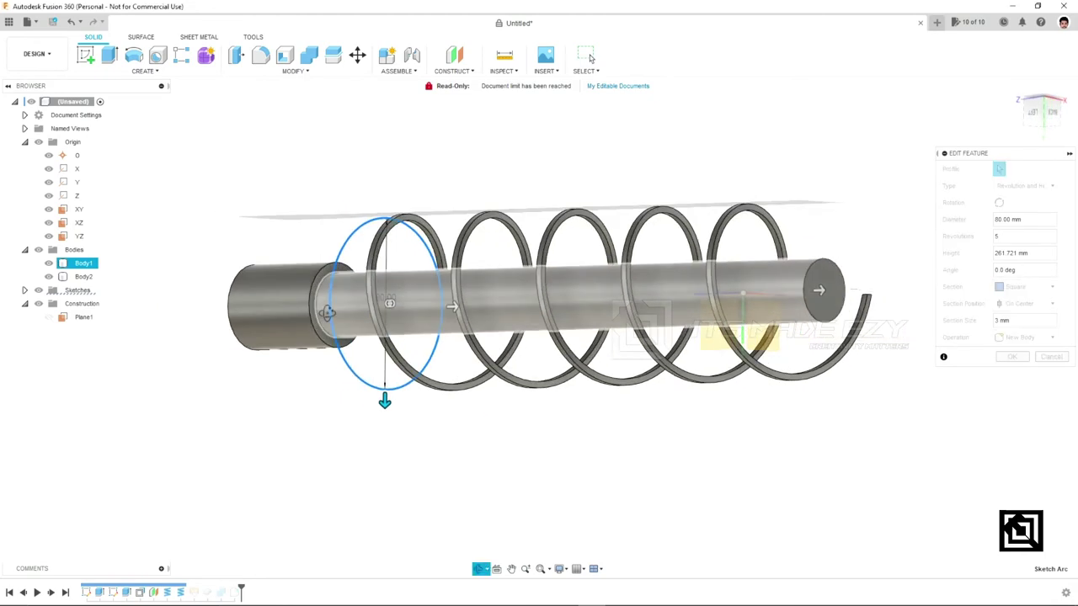
{"action": "left_click_drag", "start_coordinate": [436, 401], "coordinate": [436, 427]}
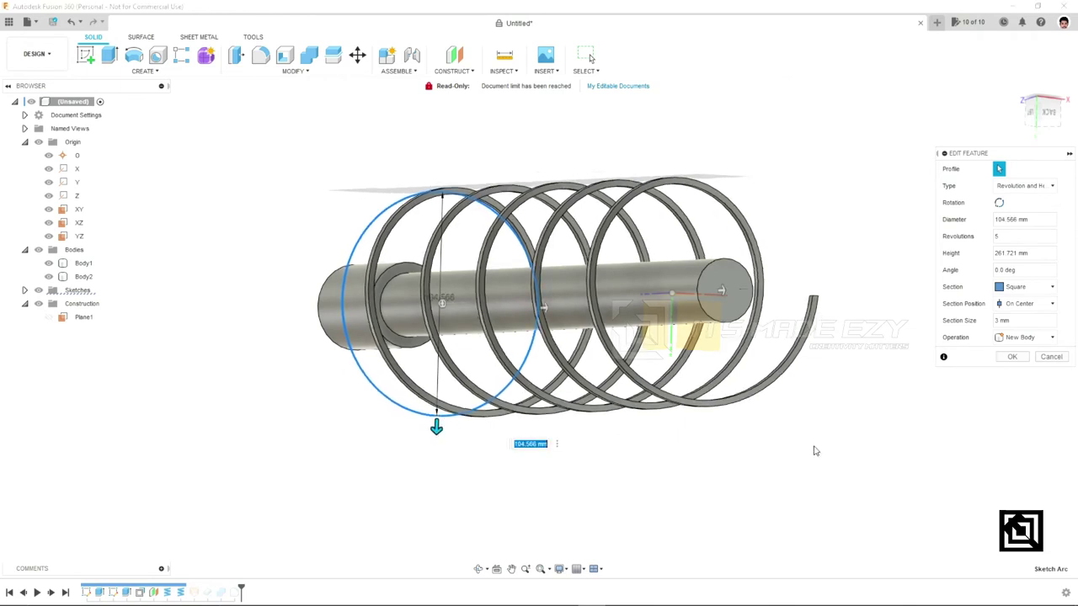
{"action": "left_click", "coordinate": [1020, 359]}
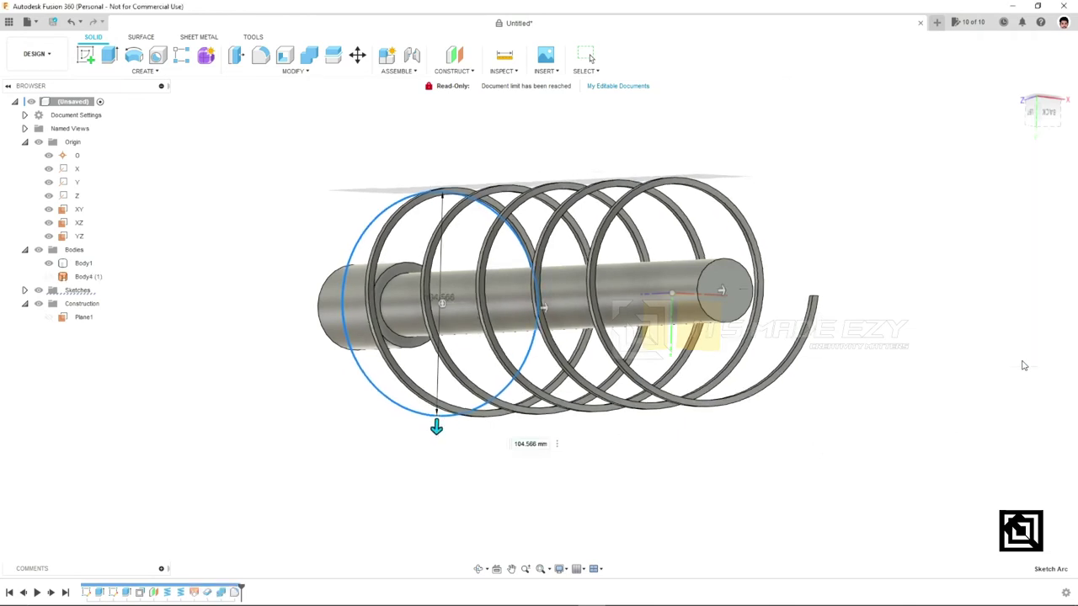
{"action": "mouse_move", "coordinate": [484, 426]}
{"action": "left_mouse_down"}
{"action": "mouse_move", "coordinate": [745, 394]}
{"action": "mouse_move", "coordinate": [657, 431]}
{"action": "left_mouse_up"}
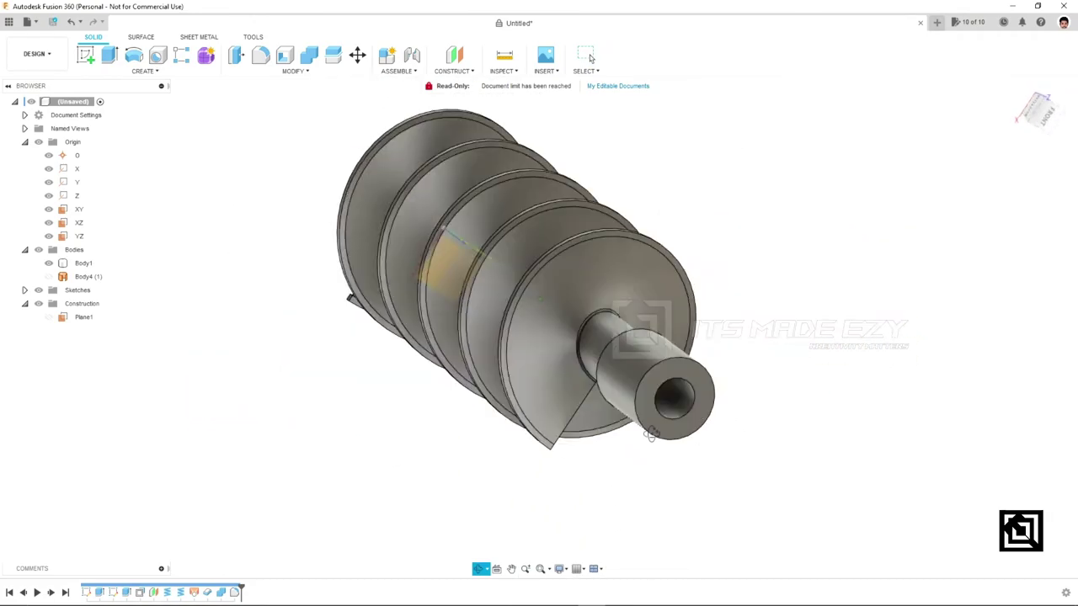
{"action": "left_click_drag", "start_coordinate": [657, 431], "coordinate": [733, 385]}
{"action": "key", "text": "Escape"}
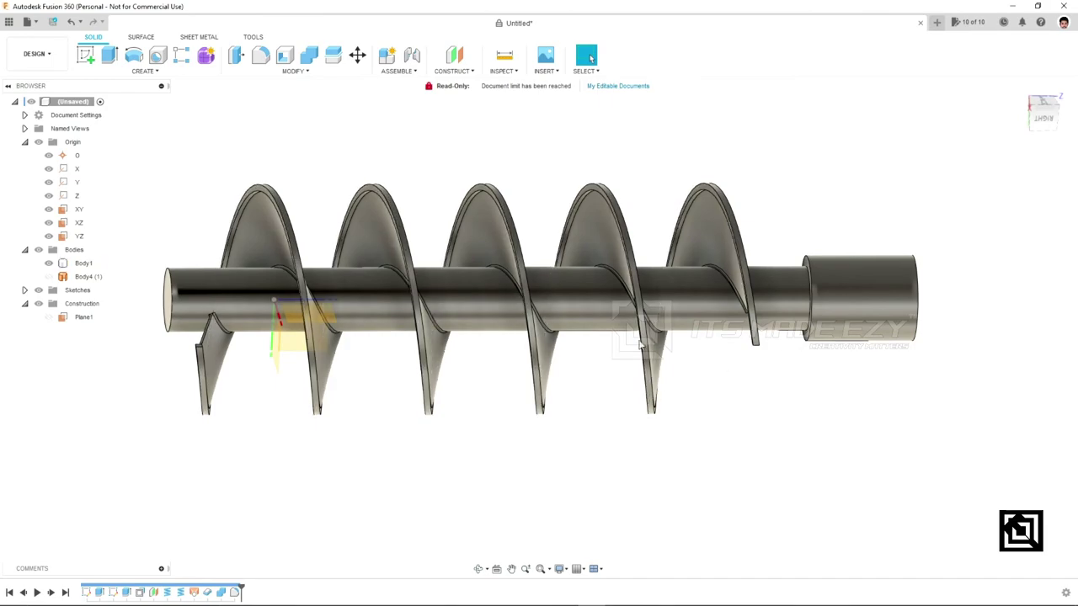
{"action": "mouse_move", "coordinate": [667, 395]}
{"action": "left_mouse_down"}
{"action": "mouse_move", "coordinate": [462, 409]}
{"action": "mouse_move", "coordinate": [386, 379]}
{"action": "mouse_move", "coordinate": [554, 390]}
{"action": "left_mouse_up"}
{"action": "key", "text": "Escape"}
{"action": "middle_click_drag", "start_coordinate": [554, 389], "coordinate": [478, 418], "text": "shift"}
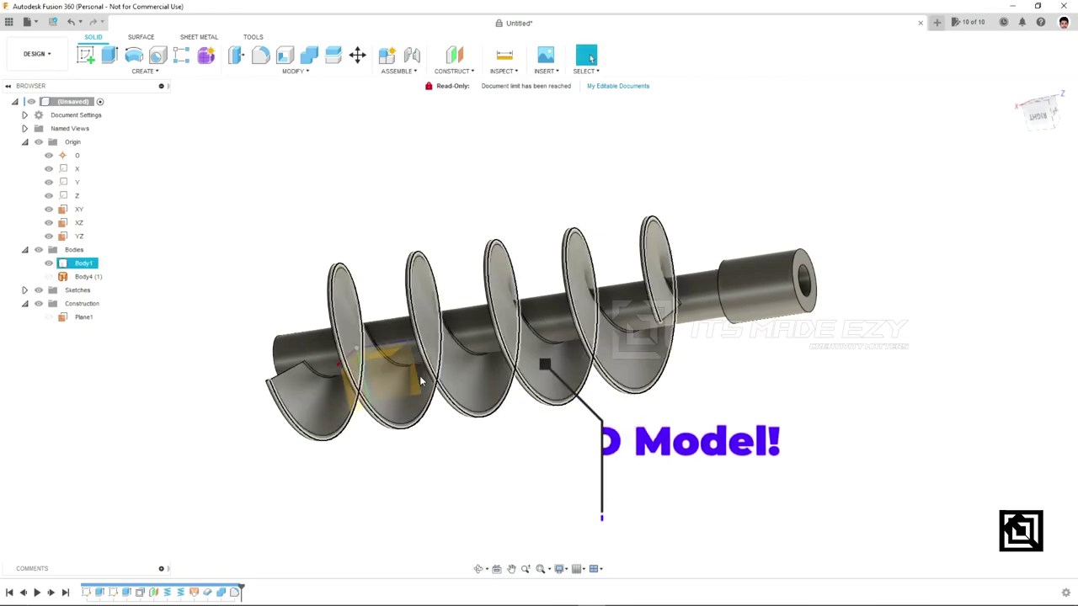
{"action": "mouse_move", "coordinate": [415, 380]}
{"action": "middle_mouse_down", "text": "shift"}
{"action": "mouse_move", "coordinate": [241, 373]}
{"action": "mouse_move", "coordinate": [334, 375]}
{"action": "mouse_move", "coordinate": [412, 306]}
{"action": "middle_mouse_up", "text": "shift"}
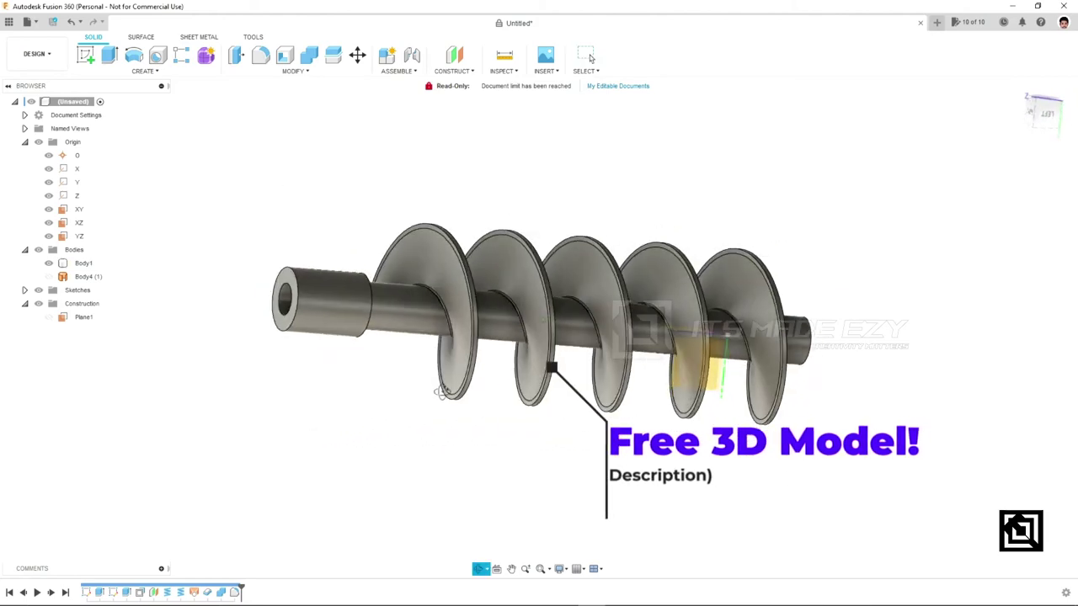
{"action": "left_click", "coordinate": [1050, 124]}
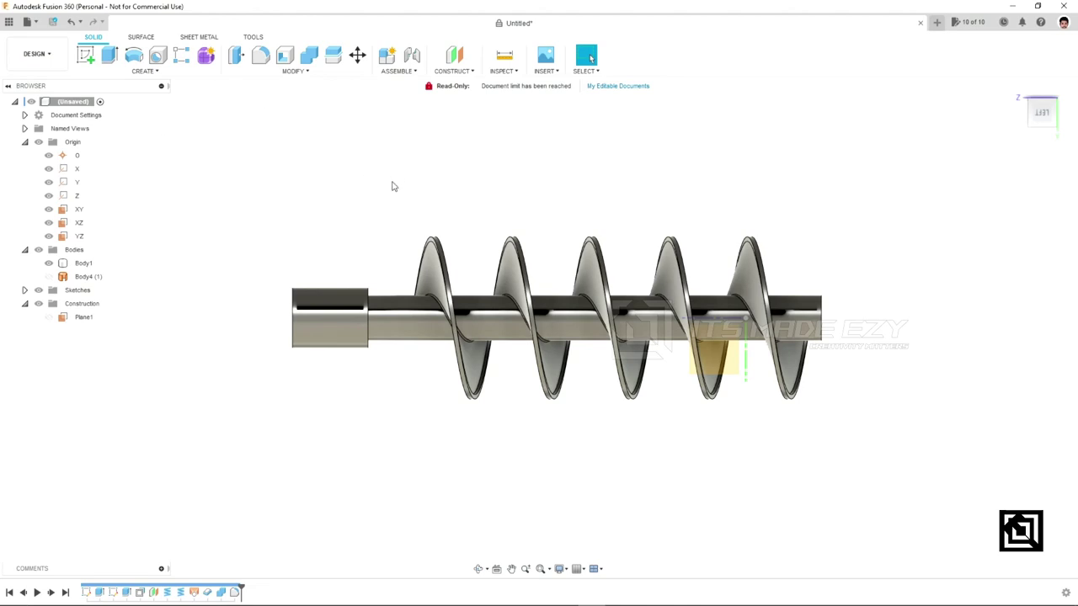
Step: Start a sketch on the side plane and draw a sloped four-sided profile above the flights
{"action": "left_click", "coordinate": [89, 60]}
{"action": "left_click", "coordinate": [729, 368]}
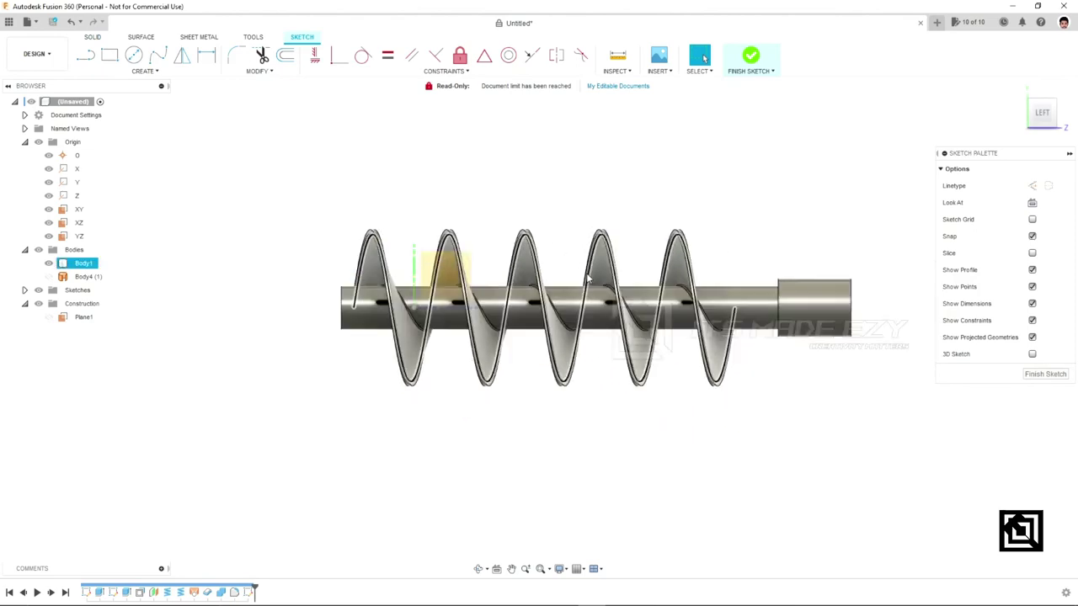
{"action": "left_click", "coordinate": [312, 256]}
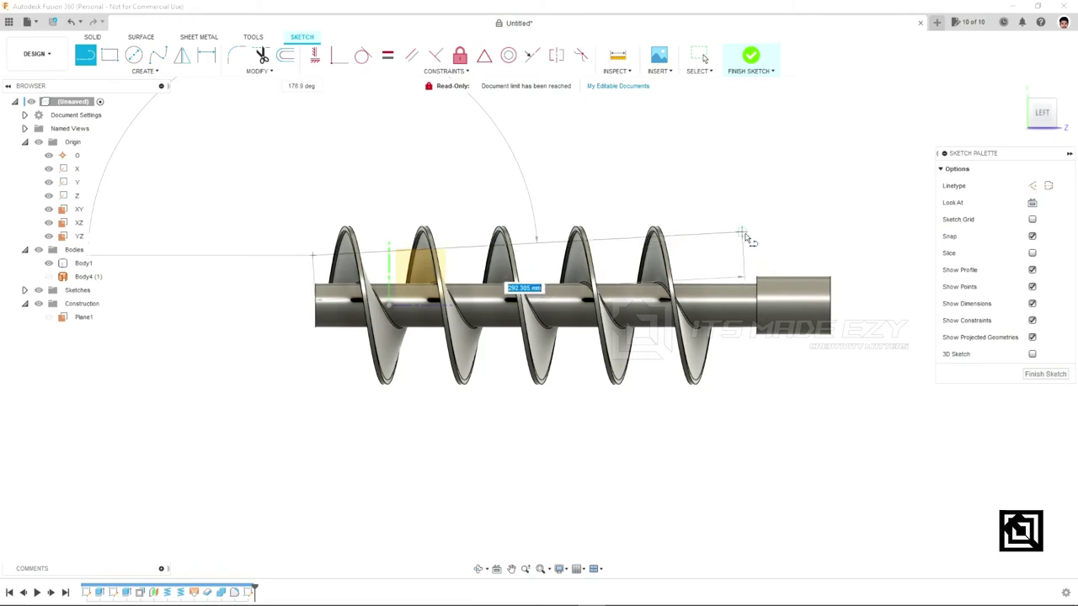
{"action": "left_click", "coordinate": [742, 230]}
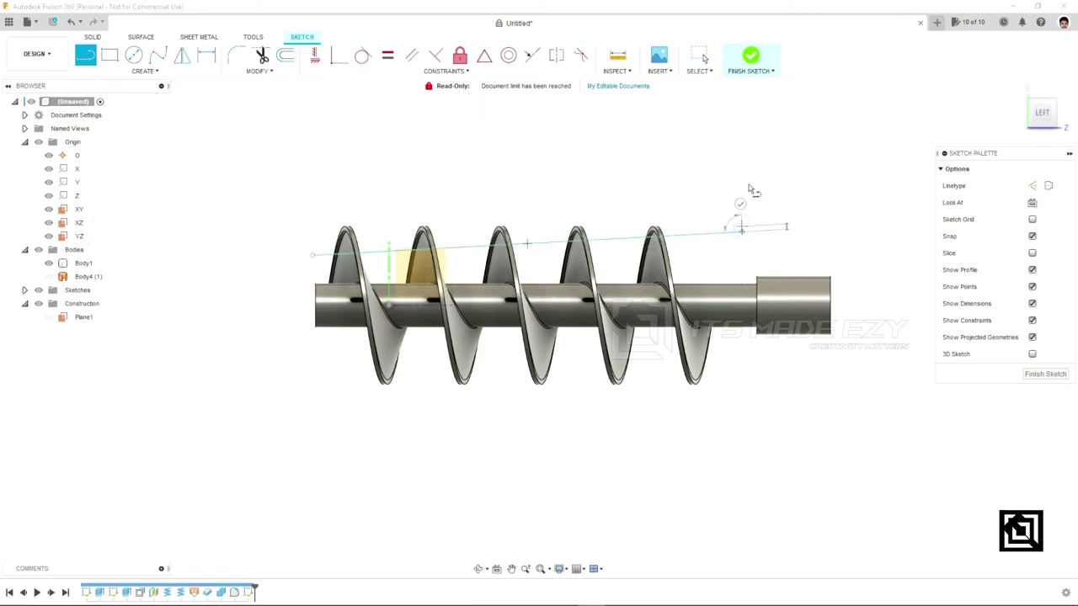
{"action": "left_click", "coordinate": [747, 102]}
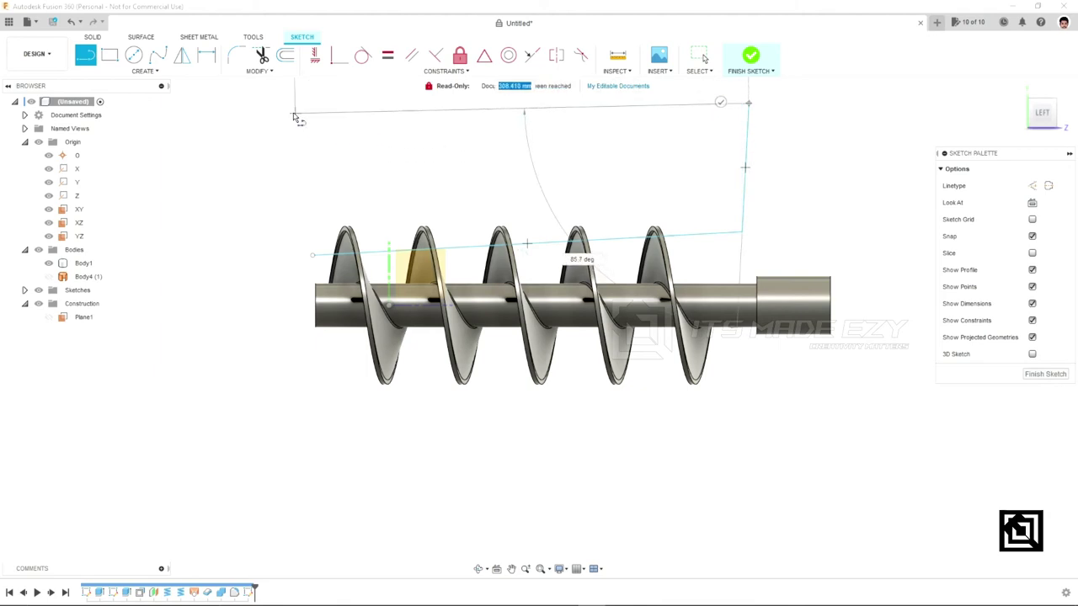
{"action": "left_click", "coordinate": [285, 114]}
{"action": "left_click", "coordinate": [312, 256]}
{"action": "right_click", "coordinate": [262, 238]}
{"action": "left_click", "coordinate": [284, 250]}
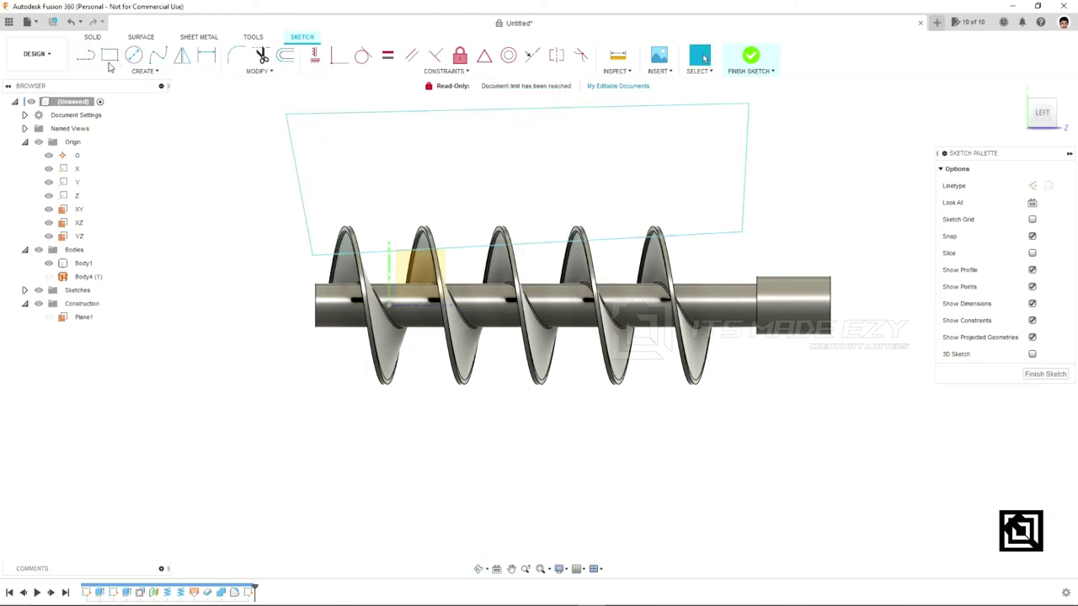
Step: Draw a line along the shaft axis spanning past both ends, then finish the sketch
{"action": "left_click", "coordinate": [301, 306]}
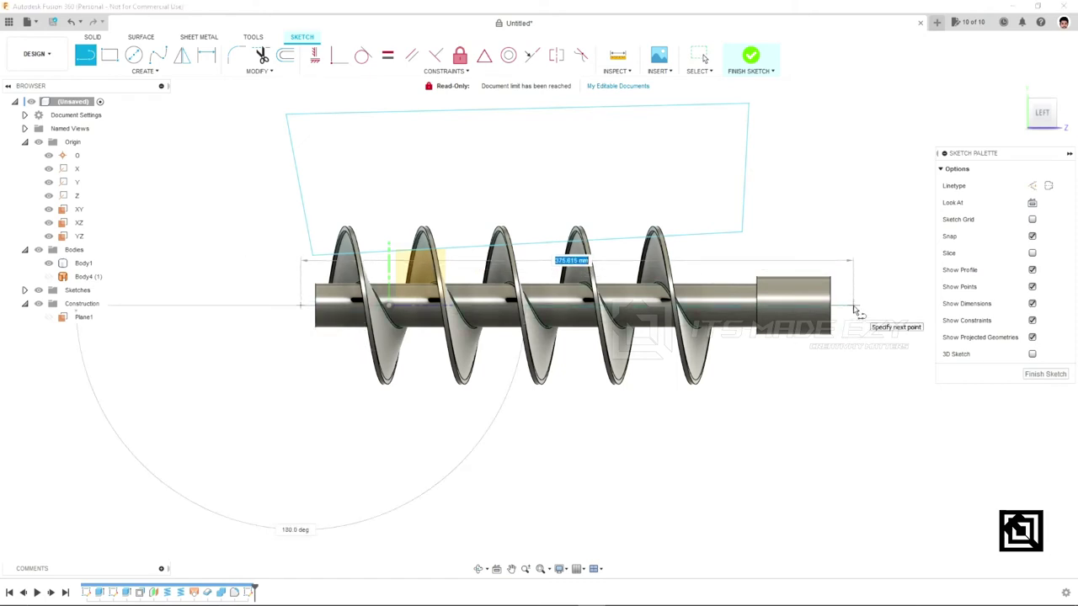
{"action": "left_click", "coordinate": [854, 310]}
{"action": "right_click", "coordinate": [856, 315]}
{"action": "left_click", "coordinate": [880, 324]}
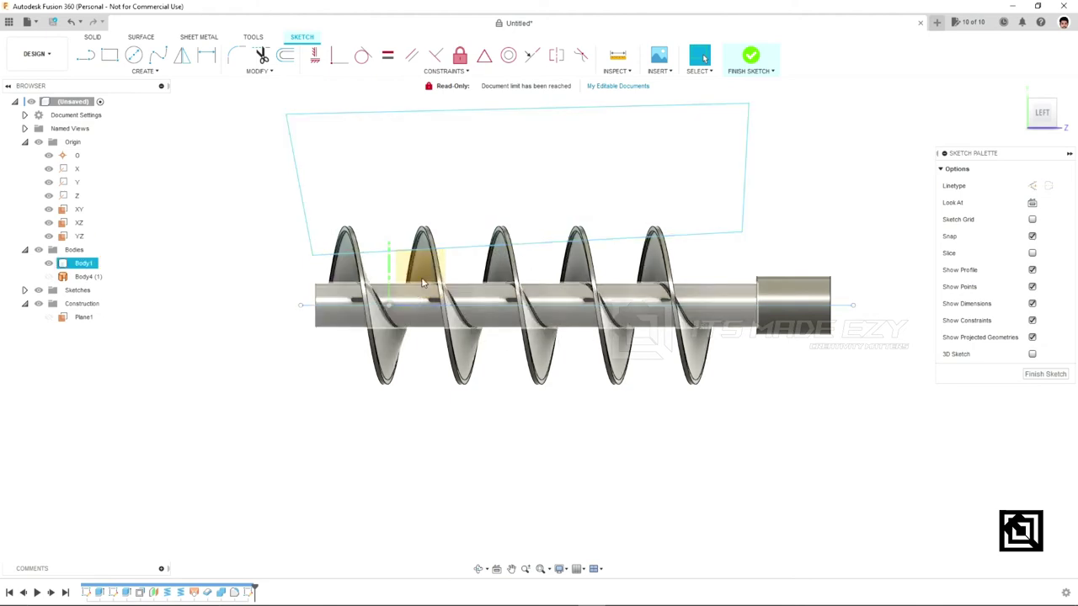
{"action": "left_click", "coordinate": [736, 57]}
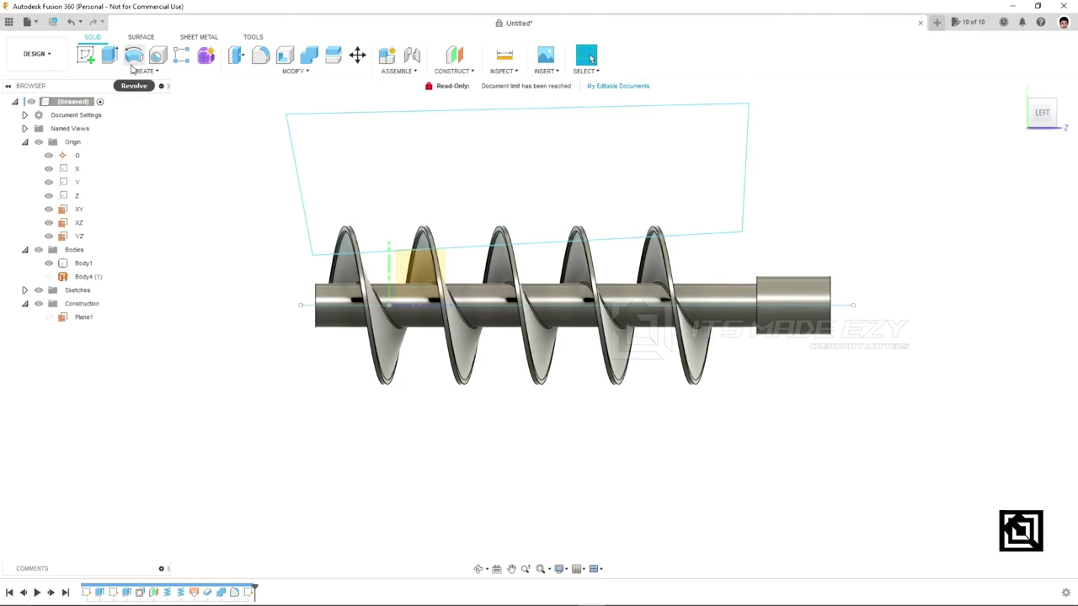
Step: Revolve-cut the slanted profile 360° around the shaft centre line to taper the flights
{"action": "left_click", "coordinate": [135, 56]}
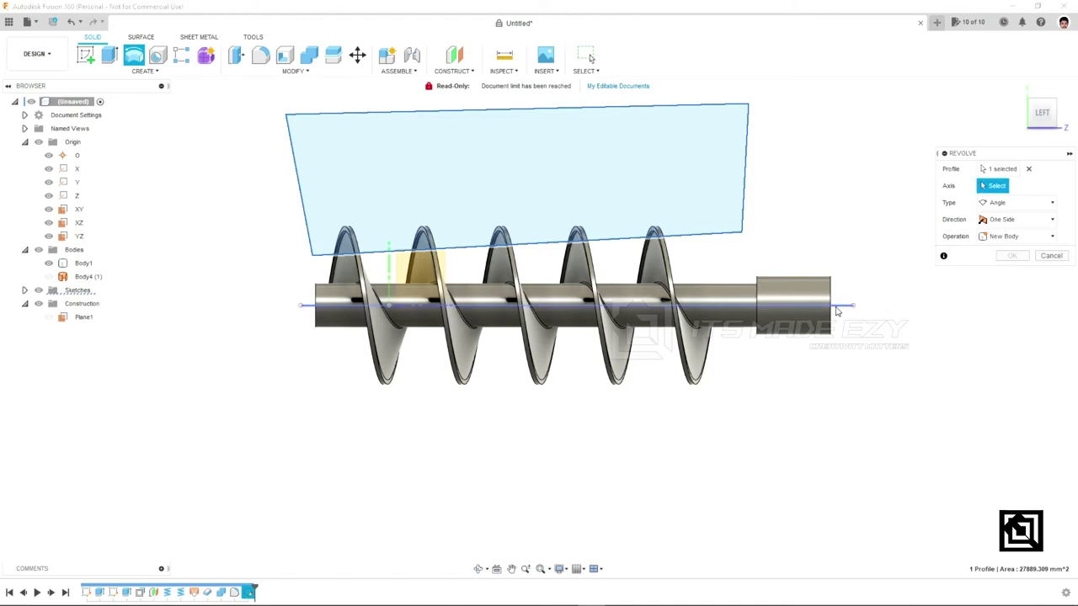
{"action": "left_click", "coordinate": [837, 311]}
{"action": "middle_click_drag", "start_coordinate": [543, 334], "coordinate": [604, 320], "text": "shift"}
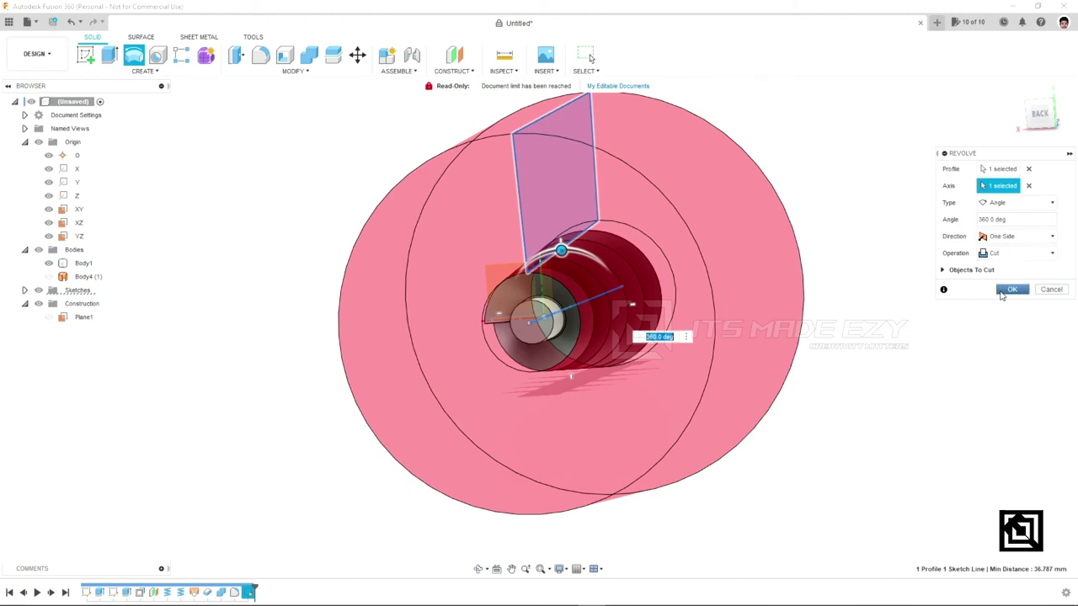
{"action": "left_click", "coordinate": [1015, 290]}
{"action": "mouse_move", "coordinate": [842, 337]}
{"action": "middle_mouse_down", "text": "shift"}
{"action": "mouse_move", "coordinate": [781, 377]}
{"action": "mouse_move", "coordinate": [813, 300]}
{"action": "mouse_move", "coordinate": [810, 240]}
{"action": "mouse_move", "coordinate": [780, 228]}
{"action": "mouse_move", "coordinate": [547, 235]}
{"action": "mouse_move", "coordinate": [587, 231]}
{"action": "mouse_move", "coordinate": [885, 373]}
{"action": "mouse_move", "coordinate": [681, 356]}
{"action": "mouse_move", "coordinate": [638, 363]}
{"action": "middle_mouse_up", "text": "shift"}
{"action": "middle_click_drag", "start_coordinate": [524, 391], "coordinate": [349, 423], "text": "shift"}
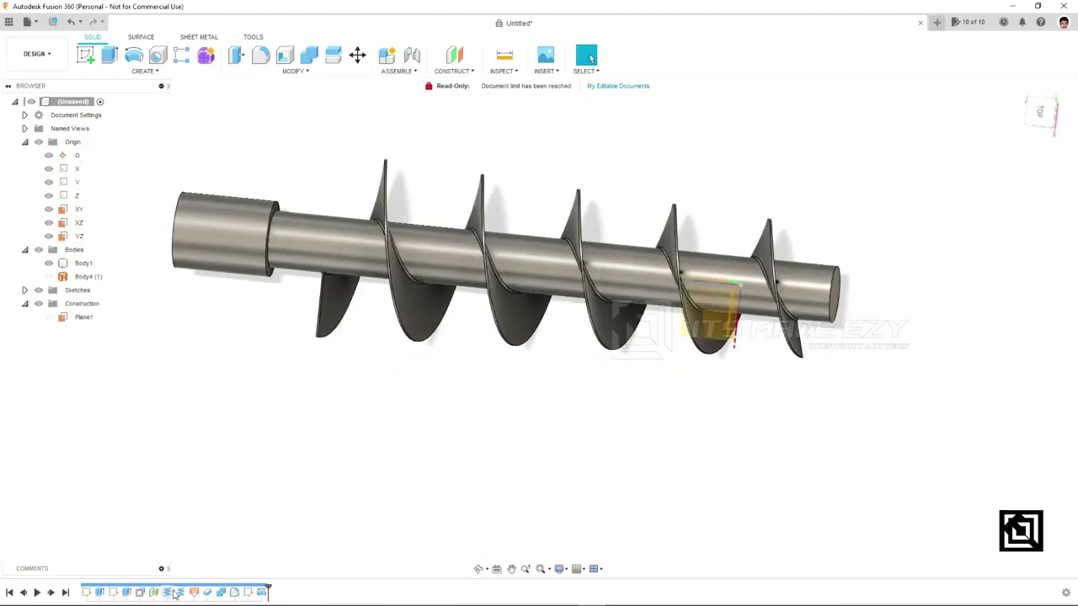
Step: Edit the flight coil and widen its diameter to 175.535 mm
{"action": "right_click", "coordinate": [175, 595]}
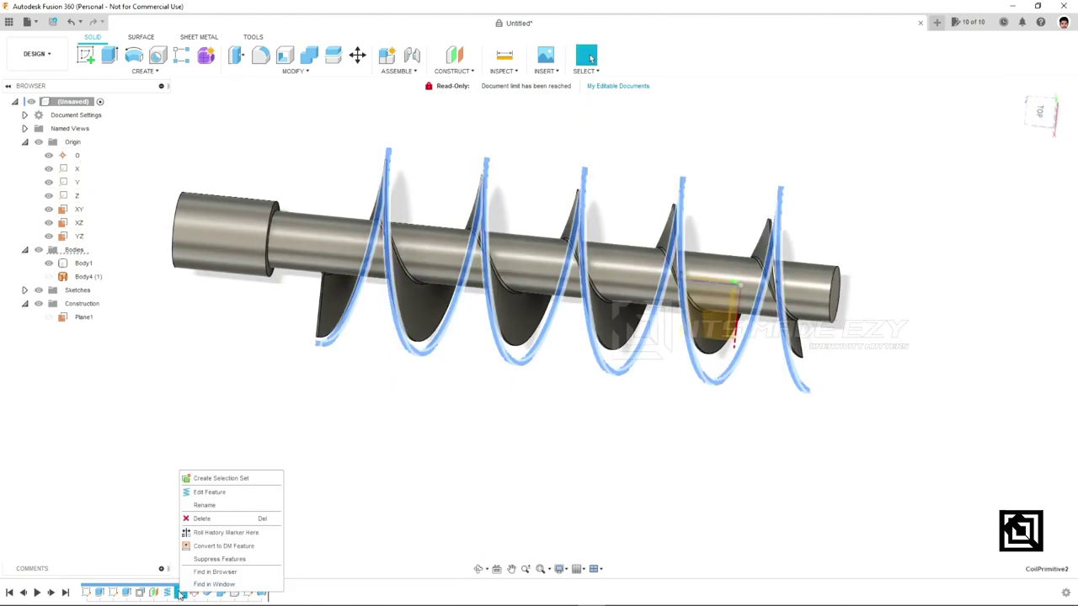
{"action": "left_click", "coordinate": [202, 490]}
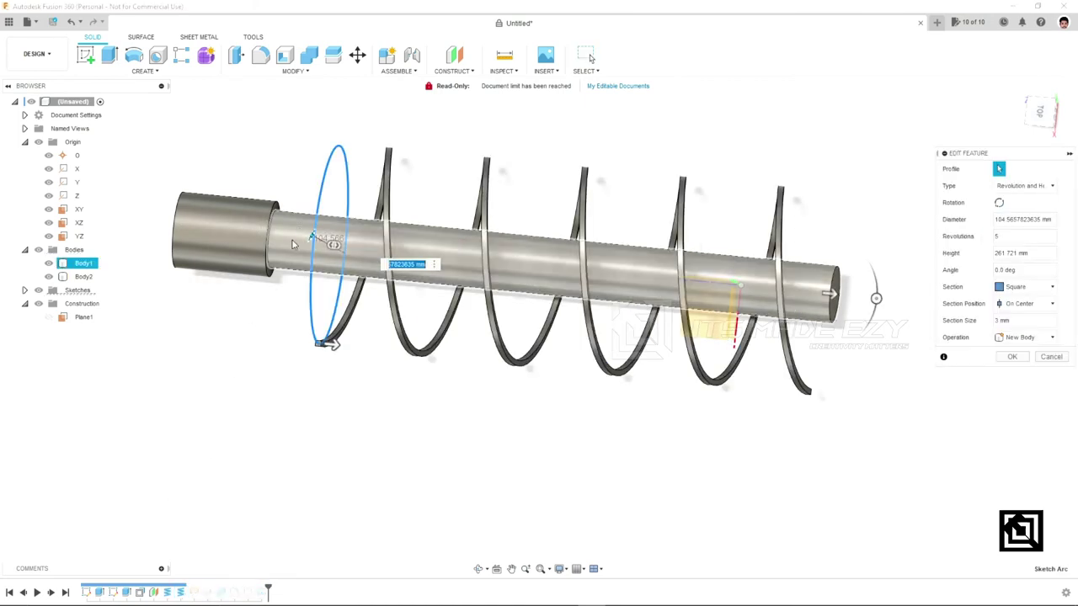
{"action": "left_click_drag", "start_coordinate": [310, 228], "coordinate": [305, 227]}
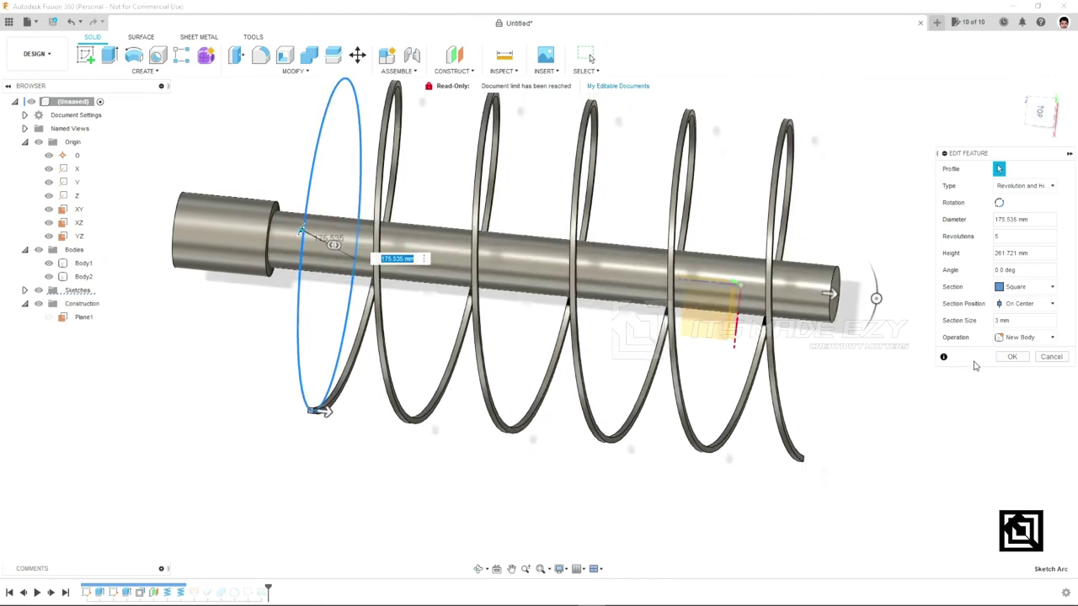
{"action": "left_click", "coordinate": [1012, 361]}
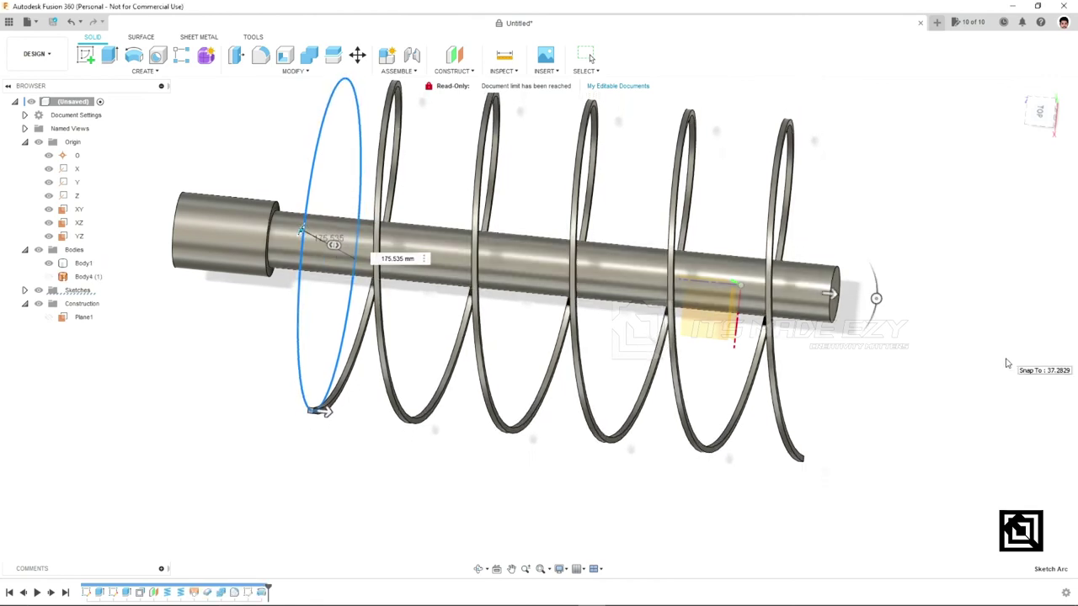
{"action": "mouse_move", "coordinate": [982, 368]}
{"action": "middle_mouse_down", "text": "shift"}
{"action": "mouse_move", "coordinate": [715, 442]}
{"action": "mouse_move", "coordinate": [749, 457]}
{"action": "mouse_move", "coordinate": [806, 447]}
{"action": "mouse_move", "coordinate": [765, 359]}
{"action": "mouse_move", "coordinate": [762, 397]}
{"action": "mouse_move", "coordinate": [664, 308]}
{"action": "mouse_move", "coordinate": [631, 353]}
{"action": "mouse_move", "coordinate": [460, 361]}
{"action": "mouse_move", "coordinate": [514, 286]}
{"action": "mouse_move", "coordinate": [607, 253]}
{"action": "mouse_move", "coordinate": [531, 274]}
{"action": "middle_mouse_up", "text": "shift"}
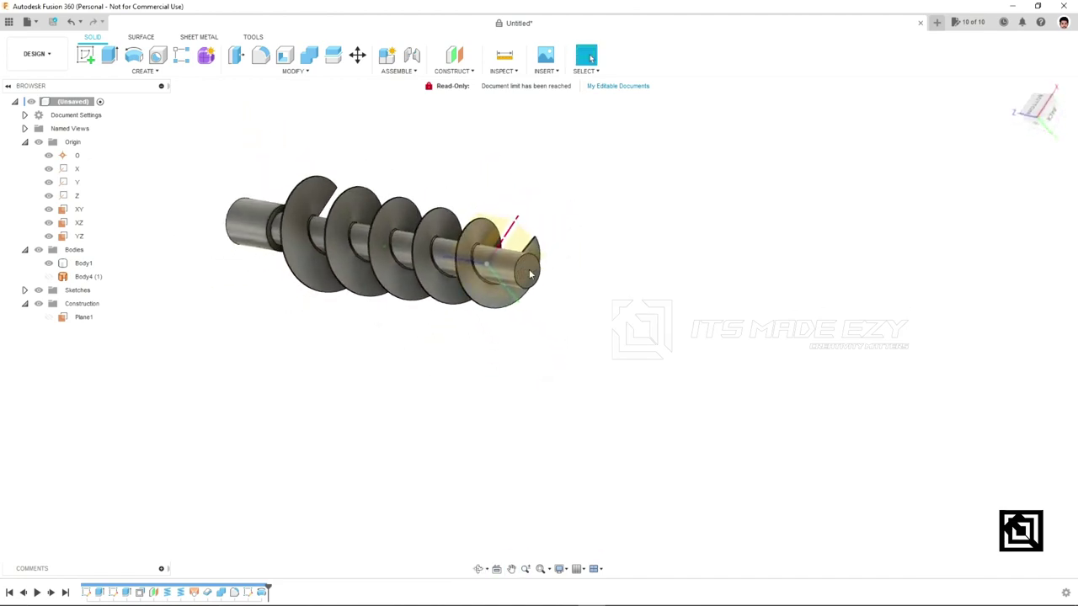
Step: Raise the sloped line in the trim sketch slightly to reshape the tapered flights
{"action": "right_click", "coordinate": [261, 594]}
{"action": "left_click", "coordinate": [270, 480]}
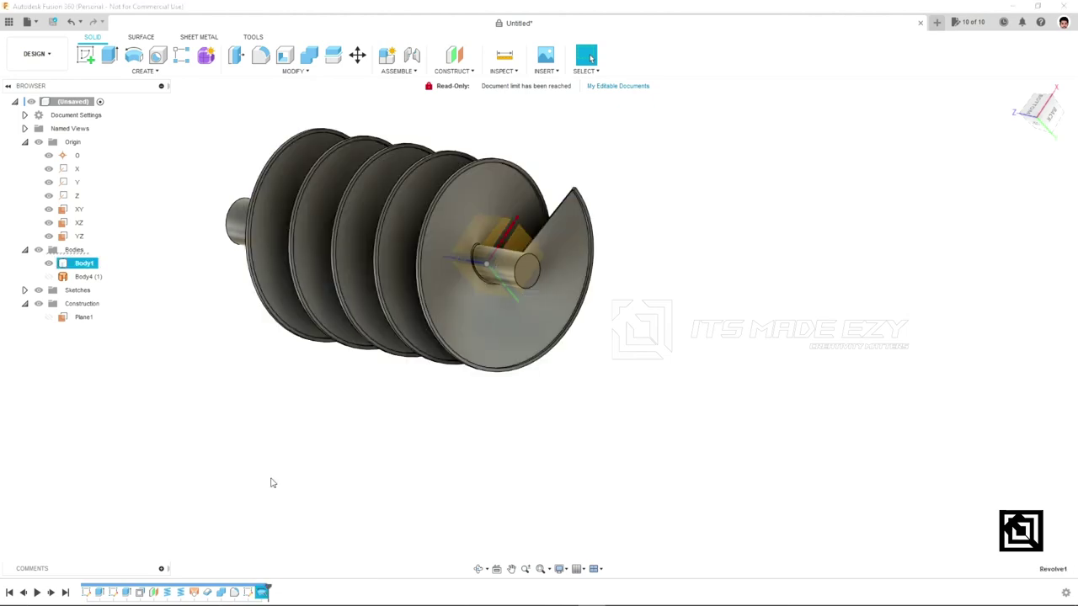
{"action": "mouse_move", "coordinate": [269, 481]}
{"action": "middle_mouse_down", "text": "shift"}
{"action": "mouse_move", "coordinate": [335, 443]}
{"action": "mouse_move", "coordinate": [318, 447]}
{"action": "mouse_move", "coordinate": [306, 433]}
{"action": "mouse_move", "coordinate": [313, 440]}
{"action": "middle_mouse_up", "text": "shift"}
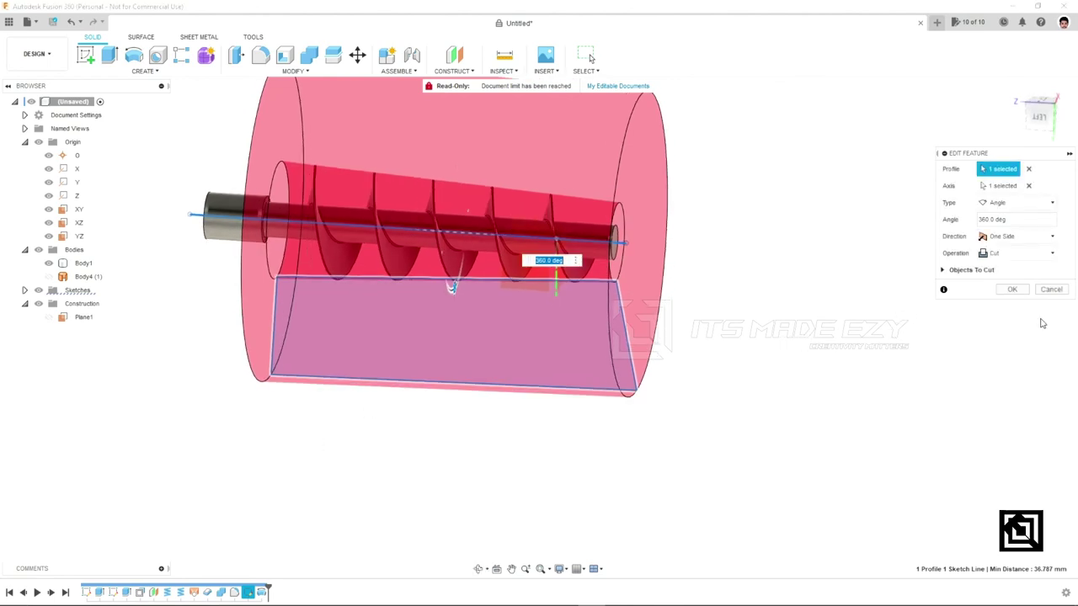
{"action": "left_click", "coordinate": [1051, 291]}
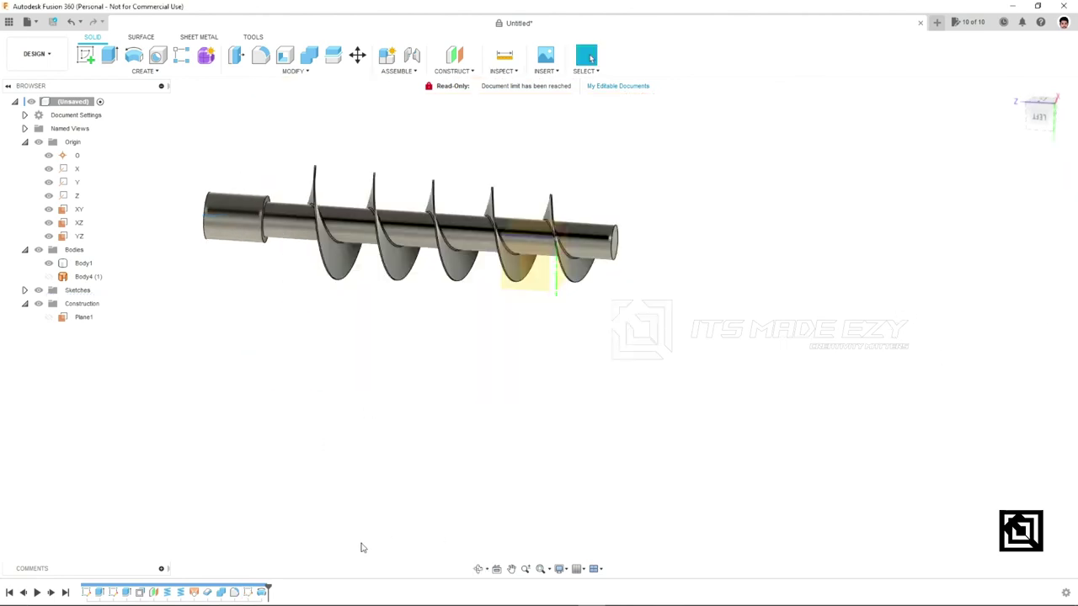
{"action": "right_click", "coordinate": [252, 594]}
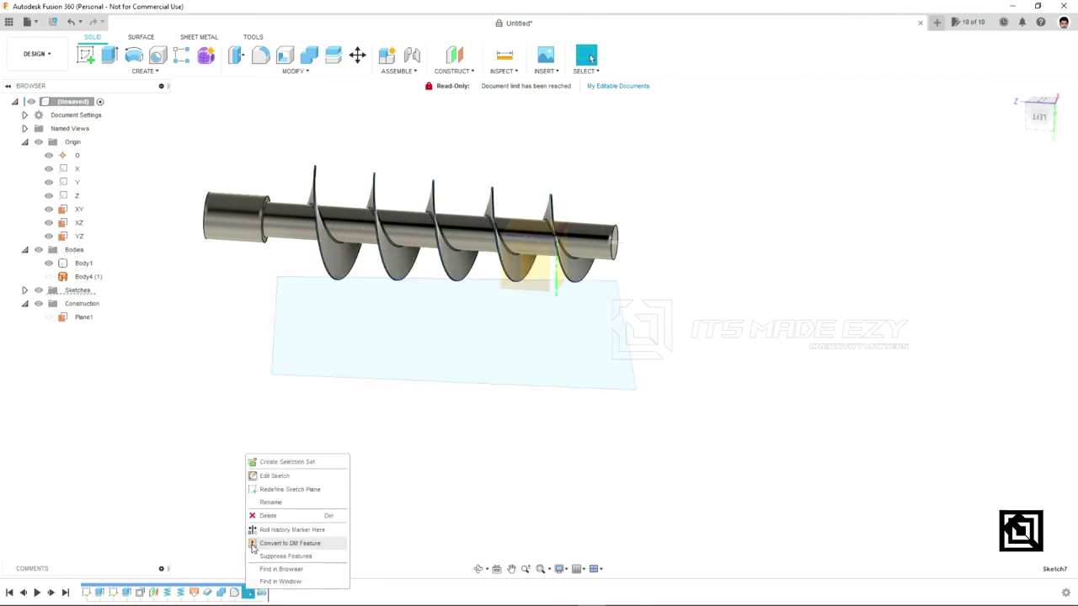
{"action": "left_click", "coordinate": [276, 475]}
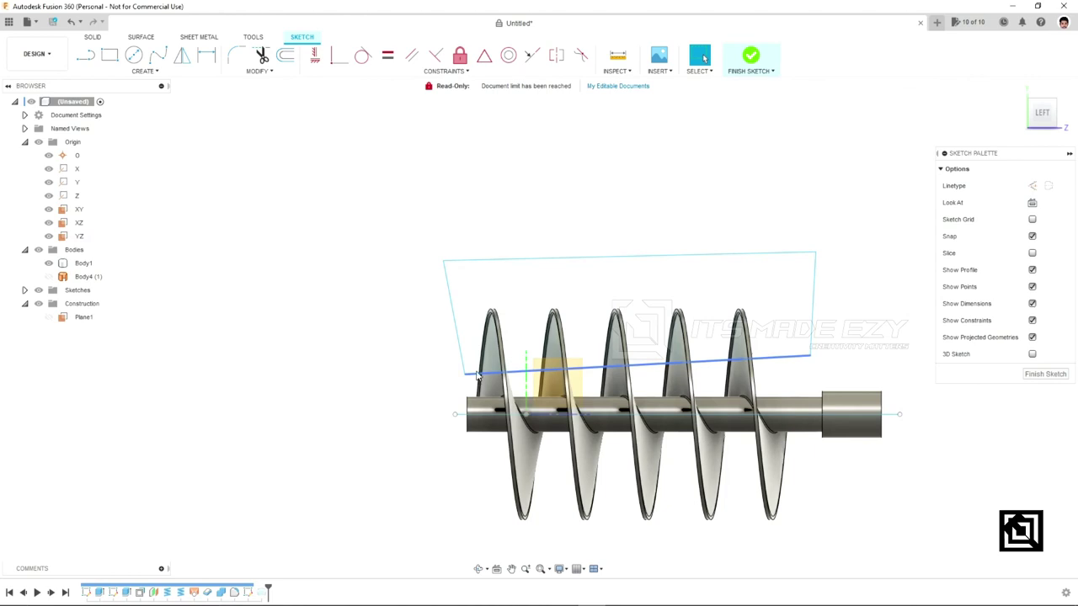
{"action": "left_click_drag", "start_coordinate": [477, 375], "coordinate": [482, 355]}
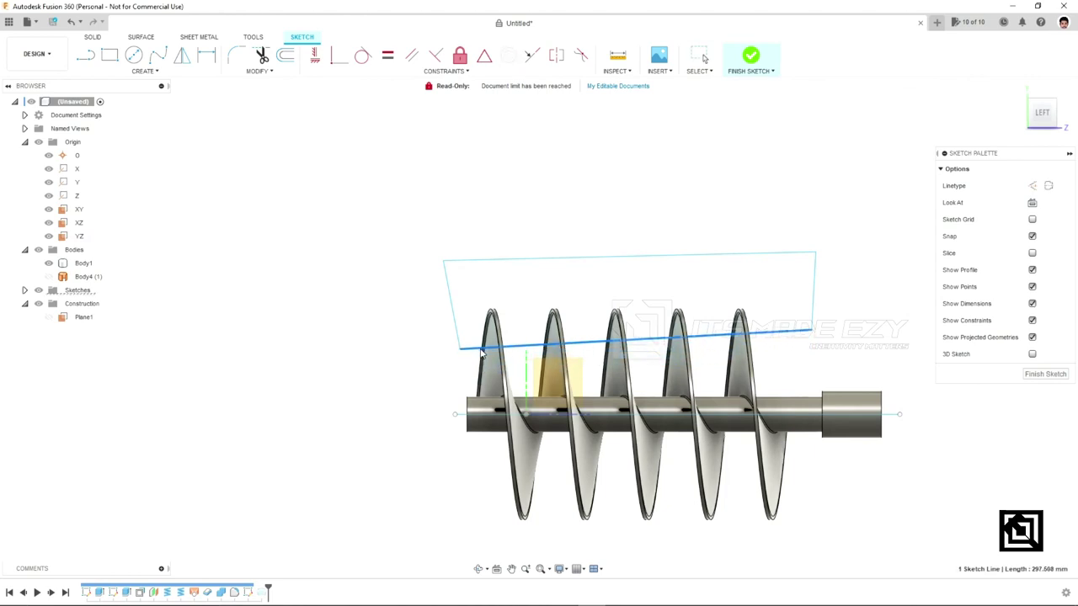
{"action": "left_click", "coordinate": [1025, 374]}
{"action": "mouse_move", "coordinate": [1040, 385]}
{"action": "middle_mouse_down", "text": "shift"}
{"action": "mouse_move", "coordinate": [310, 401]}
{"action": "mouse_move", "coordinate": [533, 368]}
{"action": "mouse_move", "coordinate": [635, 373]}
{"action": "mouse_move", "coordinate": [710, 359]}
{"action": "mouse_move", "coordinate": [687, 348]}
{"action": "middle_mouse_up", "text": "shift"}
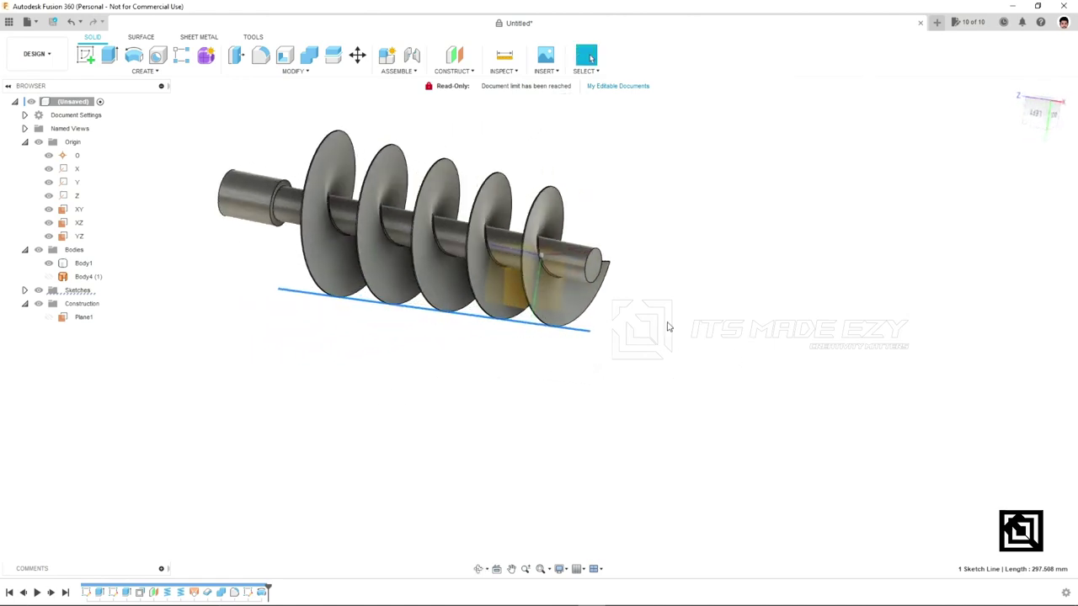
Step: Switch to the LEFT view and start a new sketch on the YZ plane
{"action": "left_click", "coordinate": [1043, 113]}
{"action": "scroll", "coordinate": [616, 275], "scroll_direction": "up", "scroll_amount": 3}
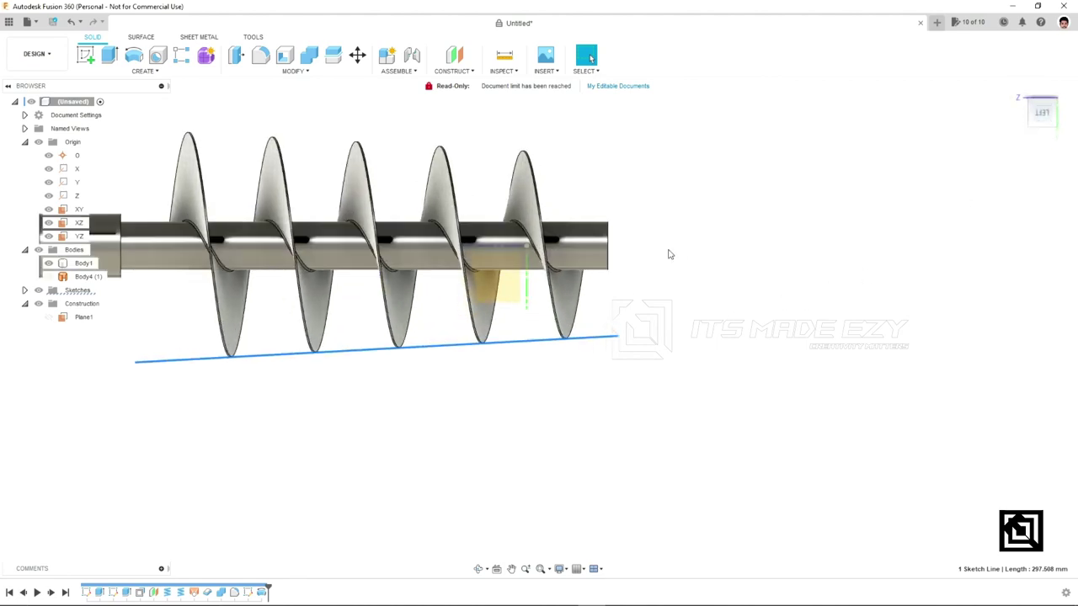
{"action": "left_click", "coordinate": [88, 56]}
{"action": "left_click", "coordinate": [524, 282]}
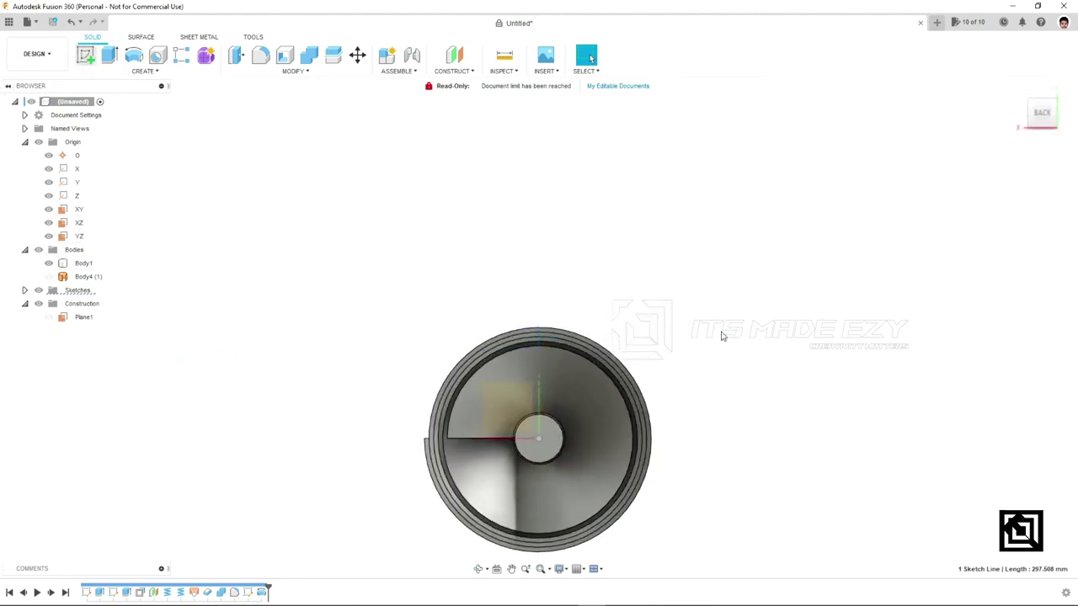
{"action": "left_click", "coordinate": [571, 405]}
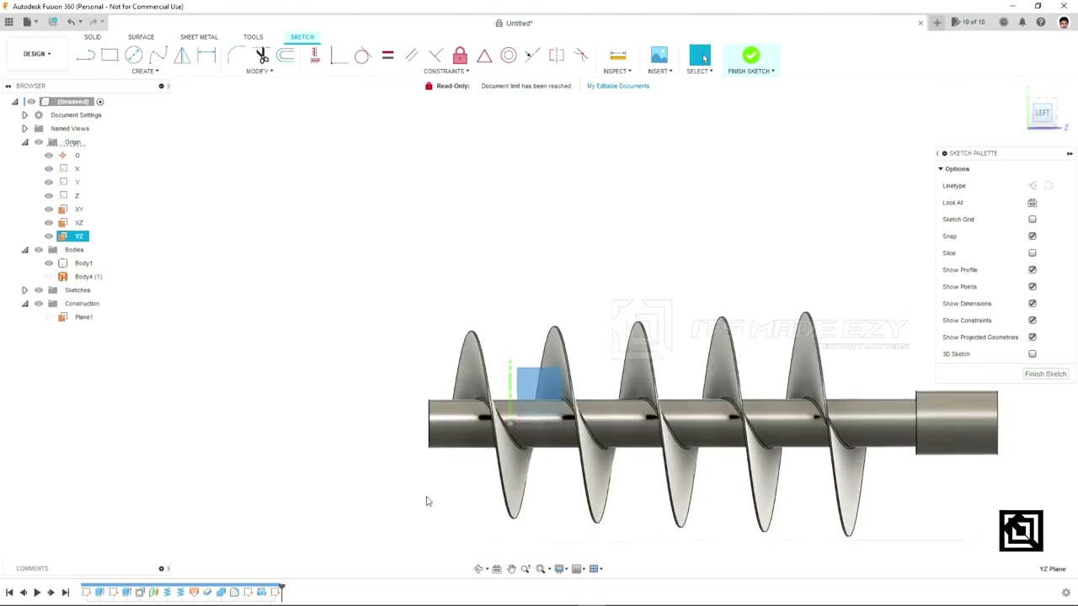
Step: Draw a triangle from the shaft's left end to a tip point and back, then finish
{"action": "scroll", "coordinate": [500, 500], "scroll_direction": "up", "scroll_amount": 5}
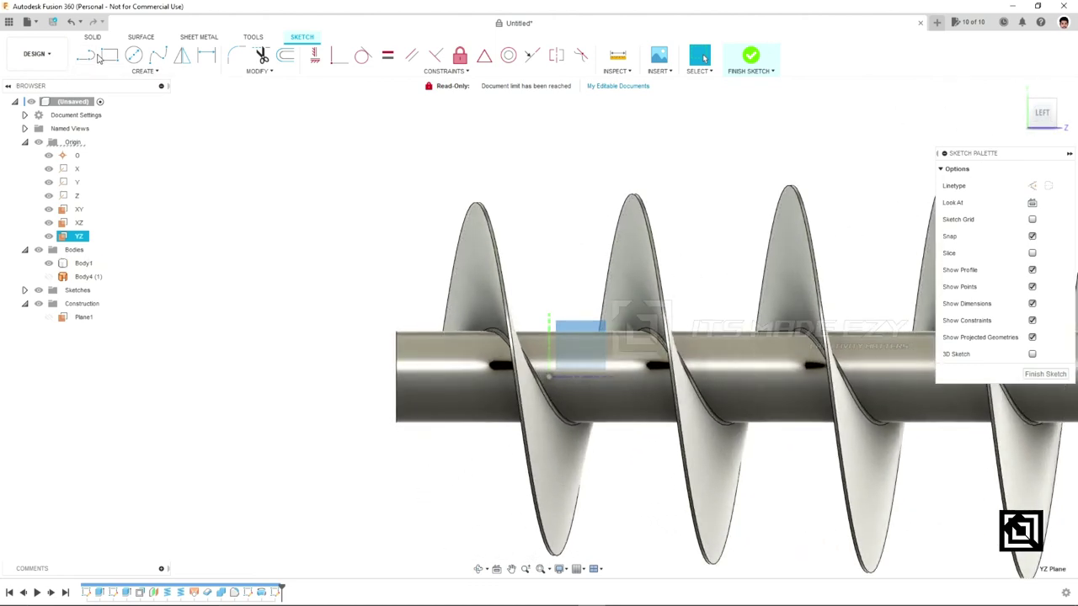
{"action": "left_click", "coordinate": [94, 56]}
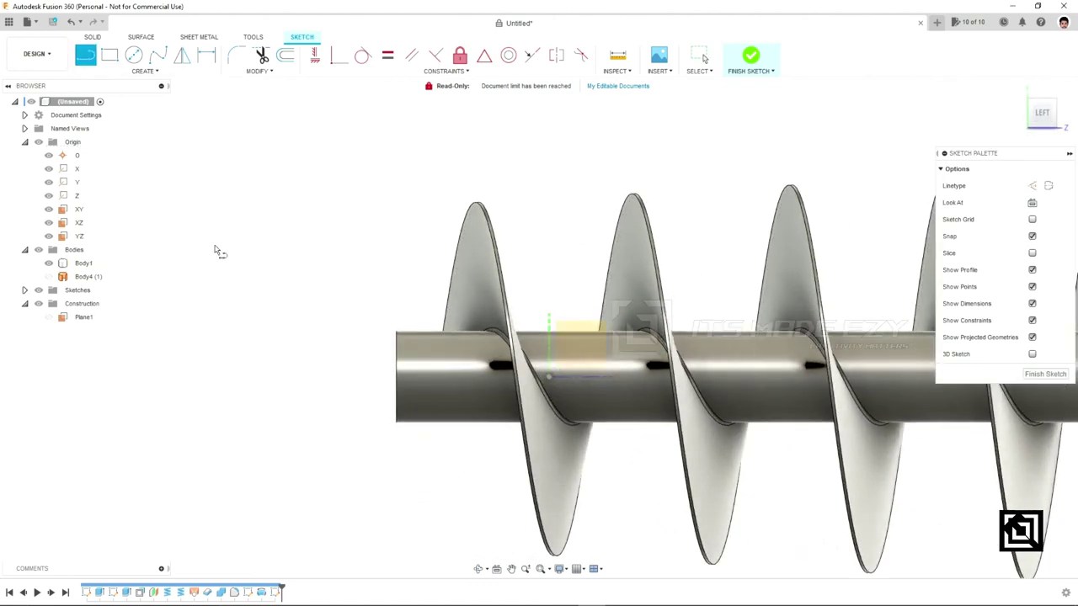
{"action": "left_click", "coordinate": [396, 377]}
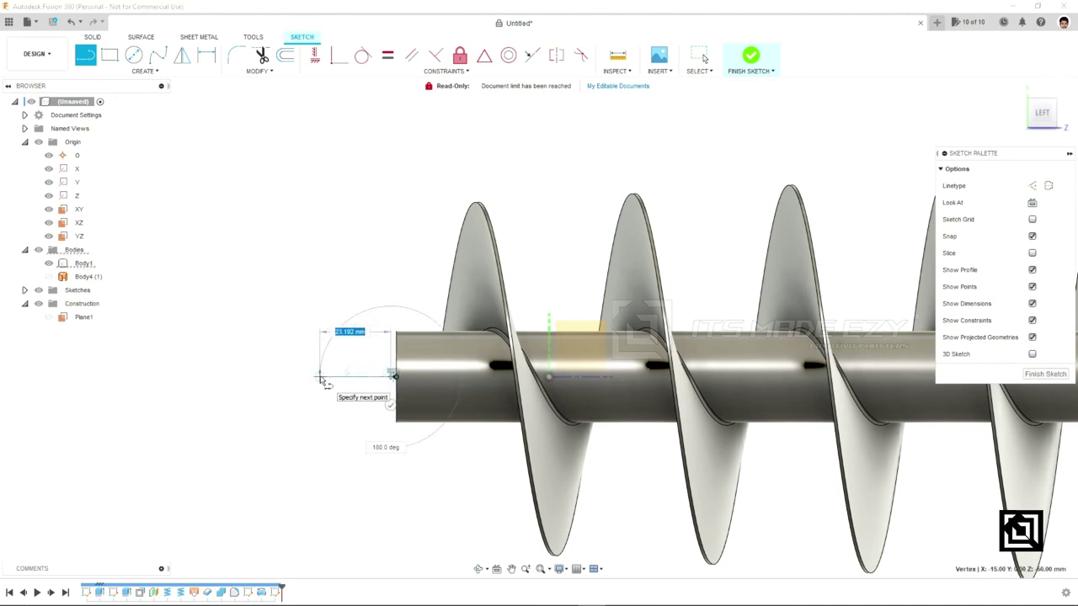
{"action": "left_click", "coordinate": [320, 379]}
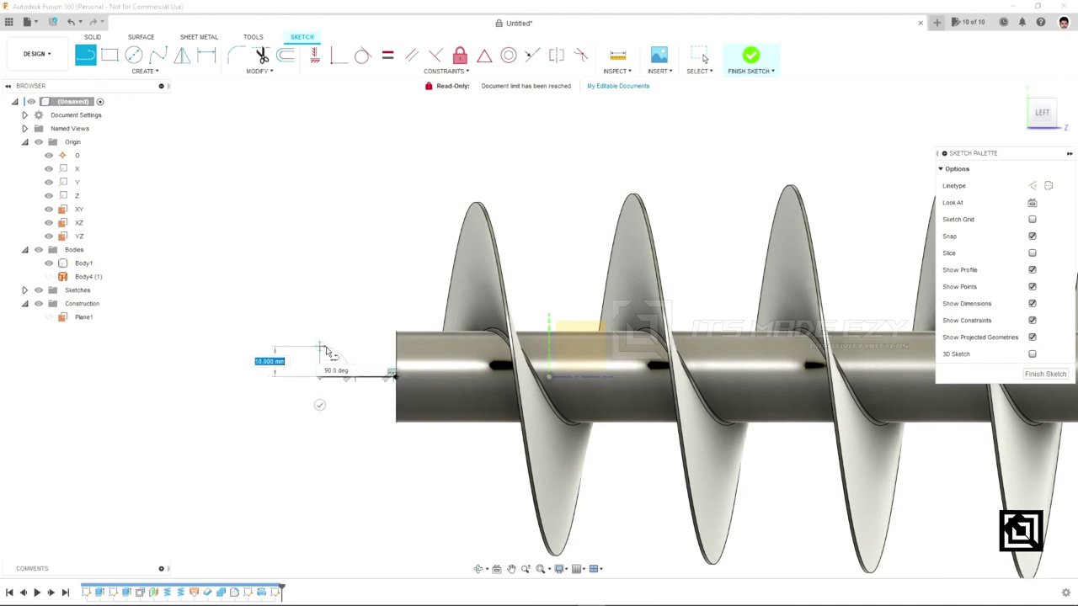
{"action": "left_click", "coordinate": [397, 332]}
{"action": "right_click", "coordinate": [423, 265]}
{"action": "left_click", "coordinate": [438, 277]}
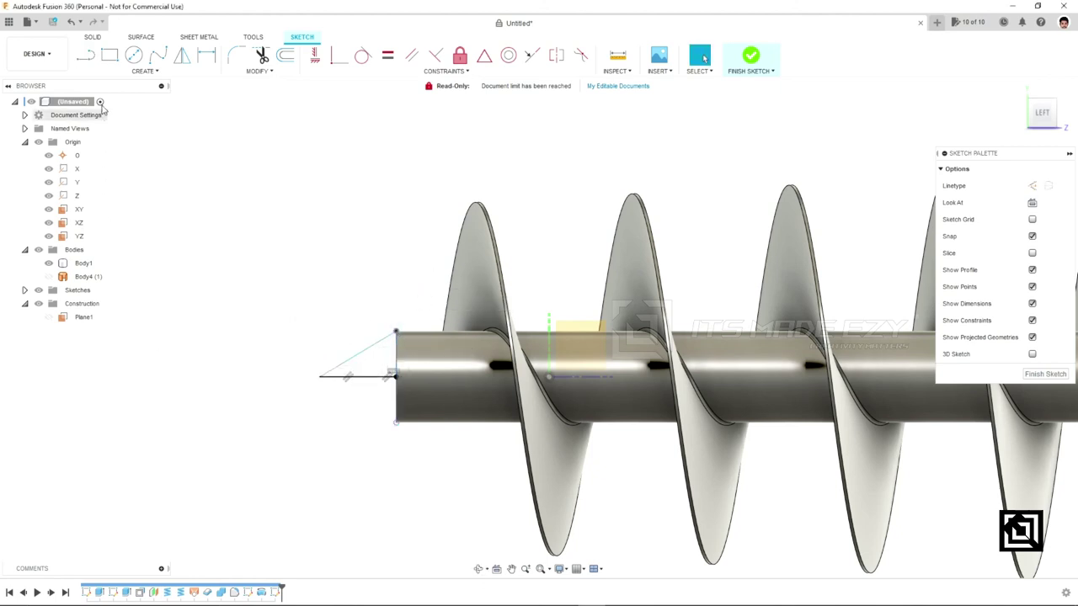
{"action": "key", "text": "c"}
{"action": "left_click", "coordinate": [750, 59]}
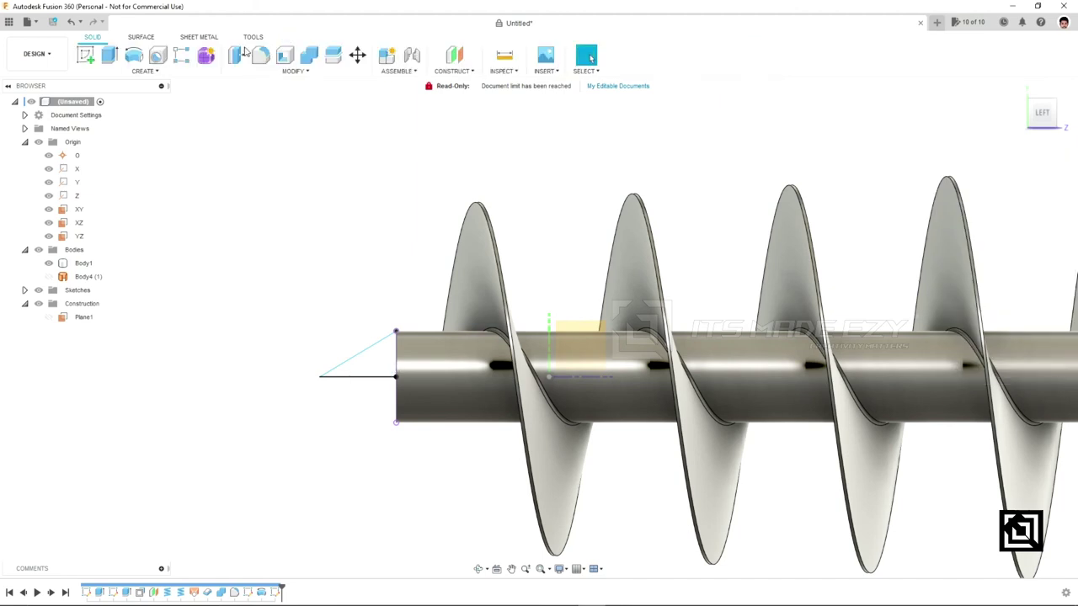
Step: Revolve the triangle 360° around its bottom edge, joining a conical tip to the shaft end
{"action": "left_click", "coordinate": [135, 57]}
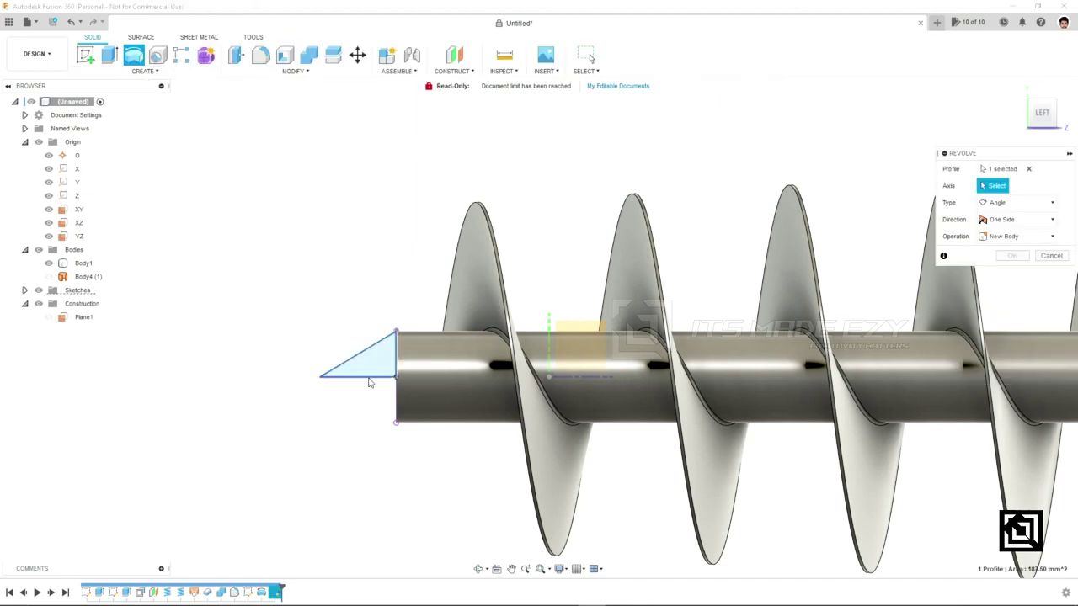
{"action": "left_click", "coordinate": [369, 379]}
{"action": "scroll", "coordinate": [291, 412], "scroll_direction": "down", "scroll_amount": 2}
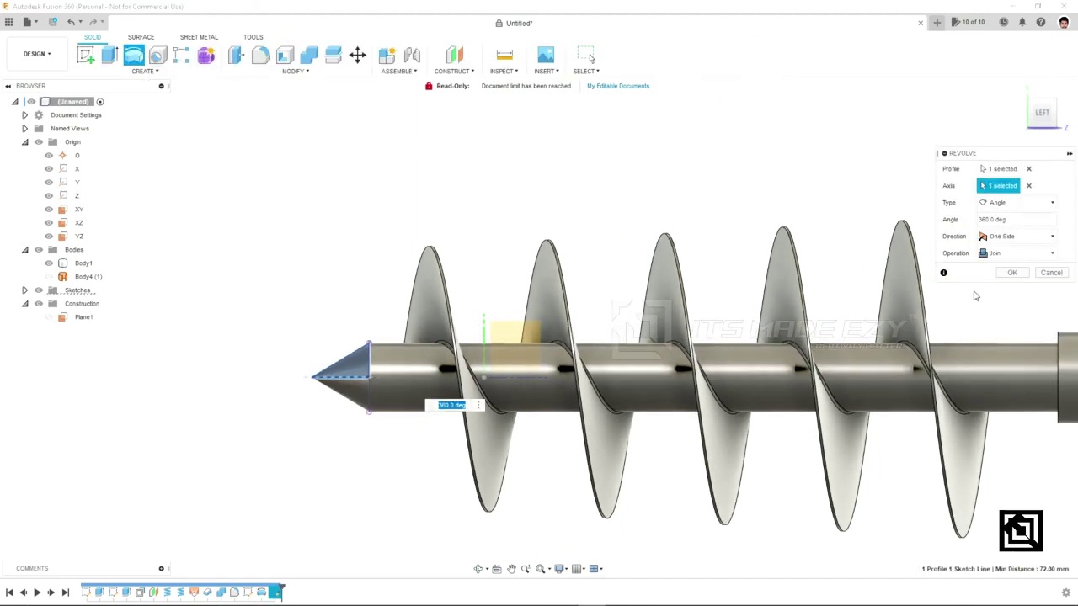
{"action": "left_click", "coordinate": [1012, 273]}
{"action": "scroll", "coordinate": [322, 315], "scroll_direction": "down", "scroll_amount": 2}
{"action": "right_click", "coordinate": [316, 313]}
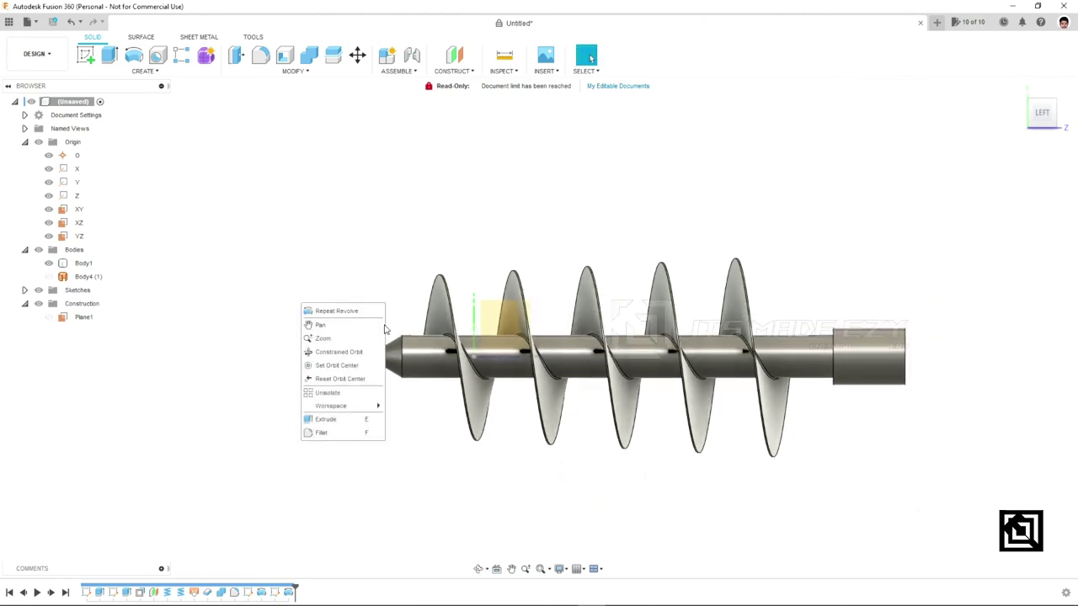
{"action": "left_click", "coordinate": [390, 261]}
{"action": "mouse_move", "coordinate": [290, 314]}
{"action": "middle_mouse_down", "text": "shift"}
{"action": "mouse_move", "coordinate": [390, 309]}
{"action": "mouse_move", "coordinate": [283, 289]}
{"action": "mouse_move", "coordinate": [211, 301]}
{"action": "middle_mouse_up", "text": "shift"}
{"action": "left_click", "coordinate": [619, 375]}
{"action": "mouse_move", "coordinate": [619, 375]}
{"action": "middle_mouse_down", "text": "shift"}
{"action": "mouse_move", "coordinate": [587, 379]}
{"action": "mouse_move", "coordinate": [568, 402]}
{"action": "mouse_move", "coordinate": [645, 365]}
{"action": "mouse_move", "coordinate": [615, 393]}
{"action": "middle_mouse_up", "text": "shift"}
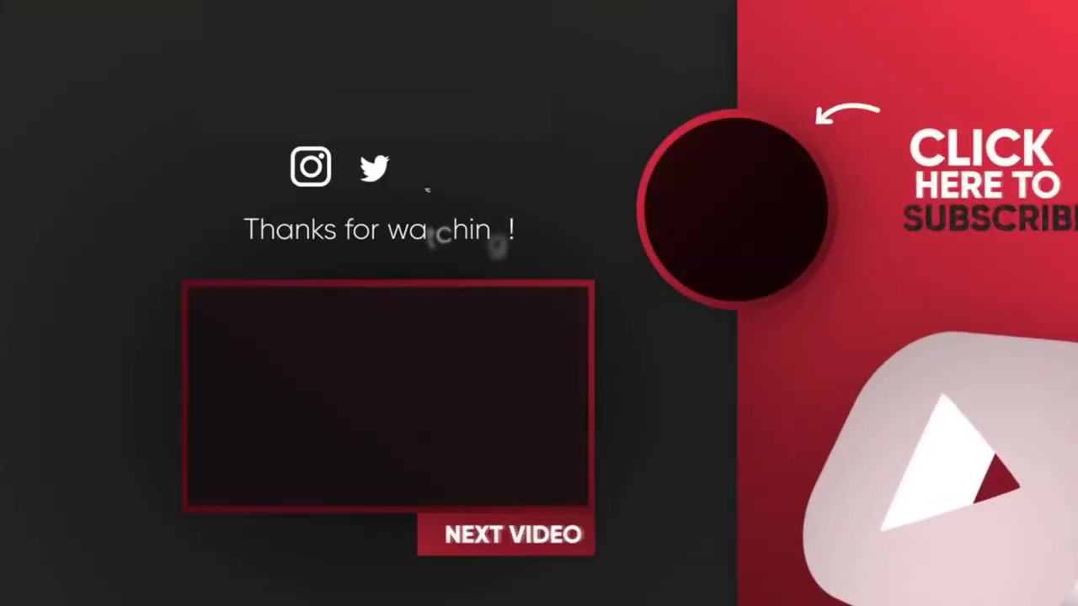